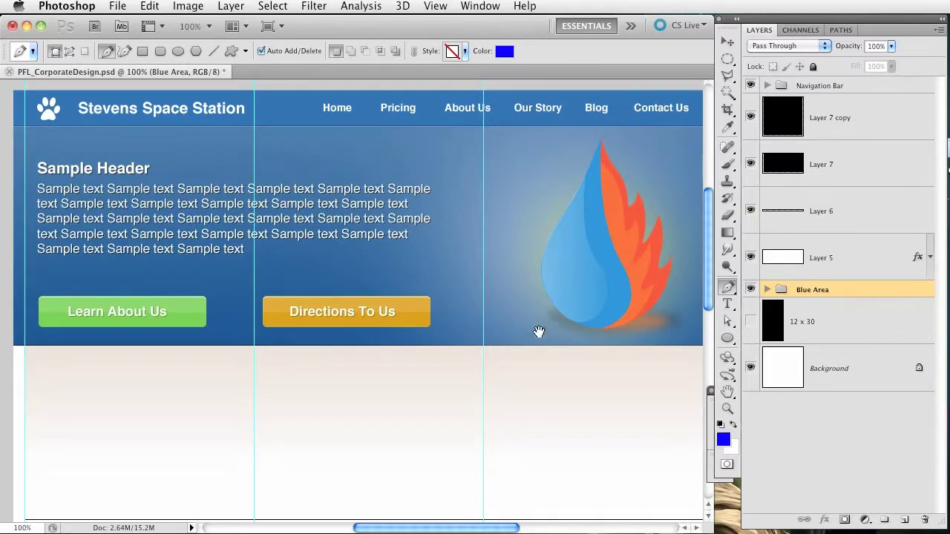
Rename Layer 5 to 'Tri-Box BG'.
{"action": "scroll", "coordinate": [542, 287], "scroll_direction": "down", "scroll_amount": 5}
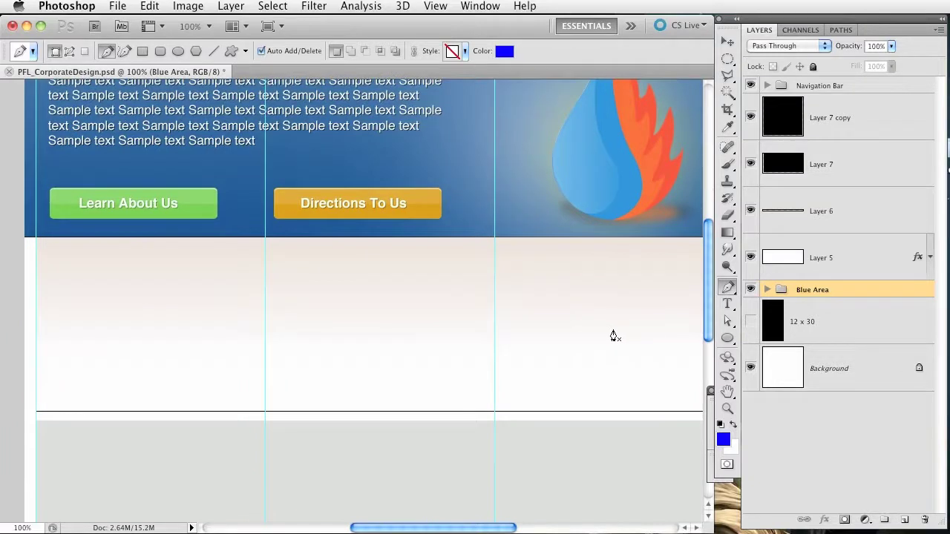
{"action": "scroll", "coordinate": [314, 307], "scroll_direction": "right", "scroll_amount": 4}
{"action": "scroll", "coordinate": [237, 309], "scroll_direction": "left", "scroll_amount": 4}
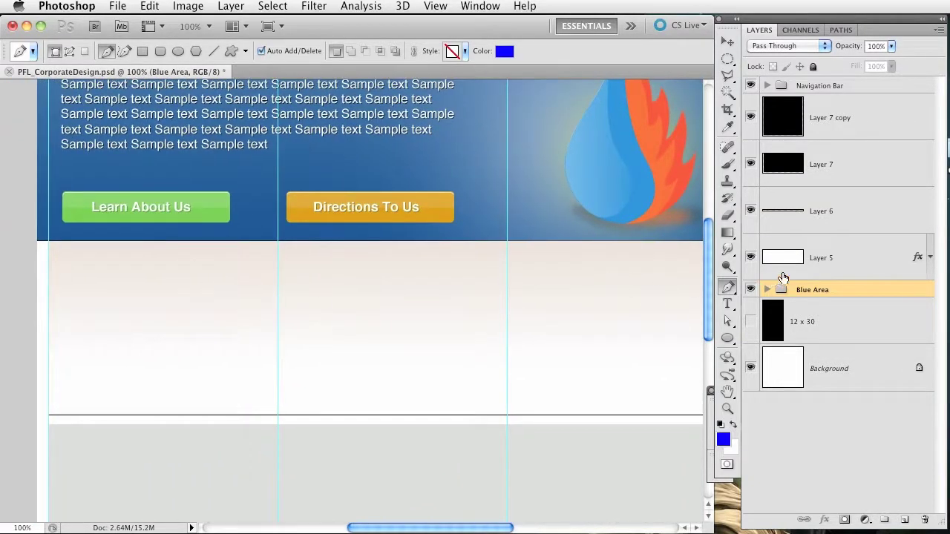
{"action": "left_click", "coordinate": [751, 257]}
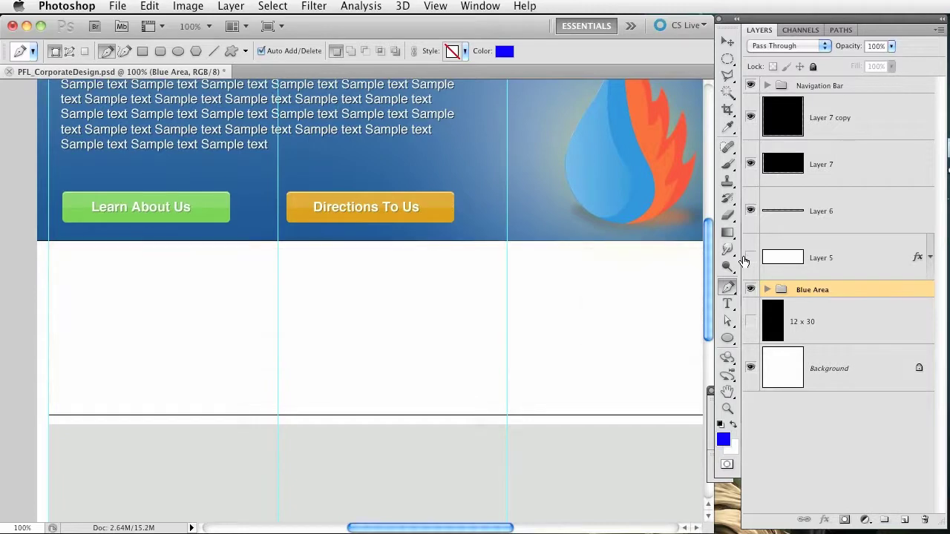
{"action": "double_click", "coordinate": [823, 257]}
{"action": "type", "text": "T"}
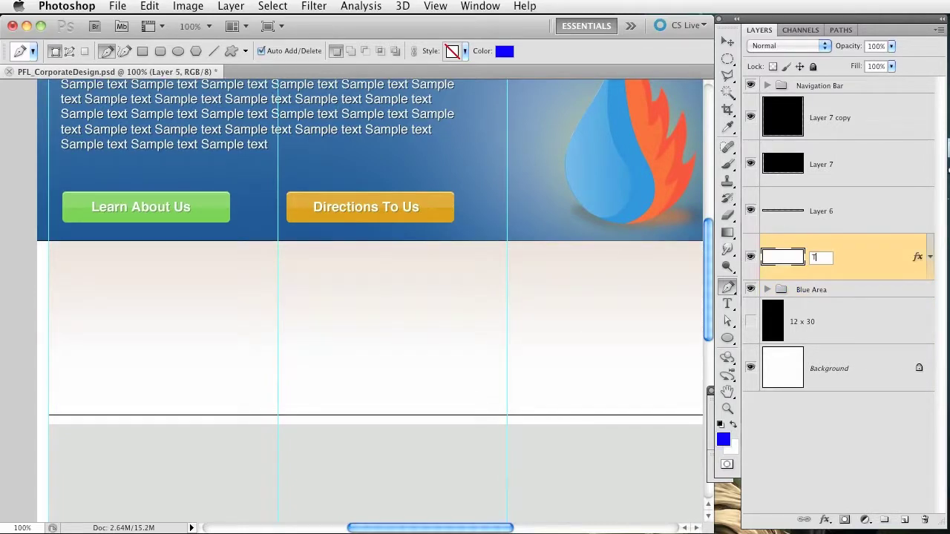
{"action": "type", "text": "ri-Box BG"}
{"action": "key", "text": "Return"}
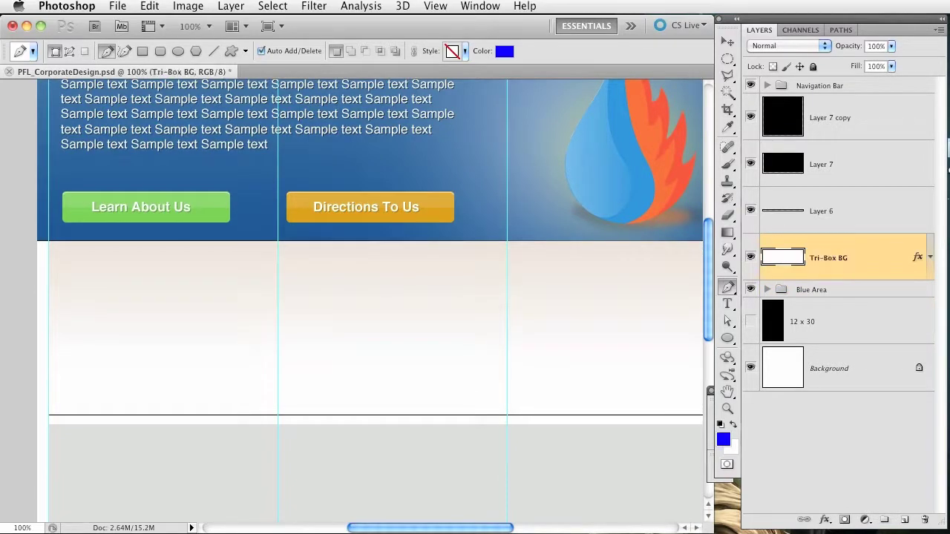
Add a Gradient Overlay to Tri-Box BG and set its right stop to a slightly darker gray.
{"action": "double_click", "coordinate": [878, 260]}
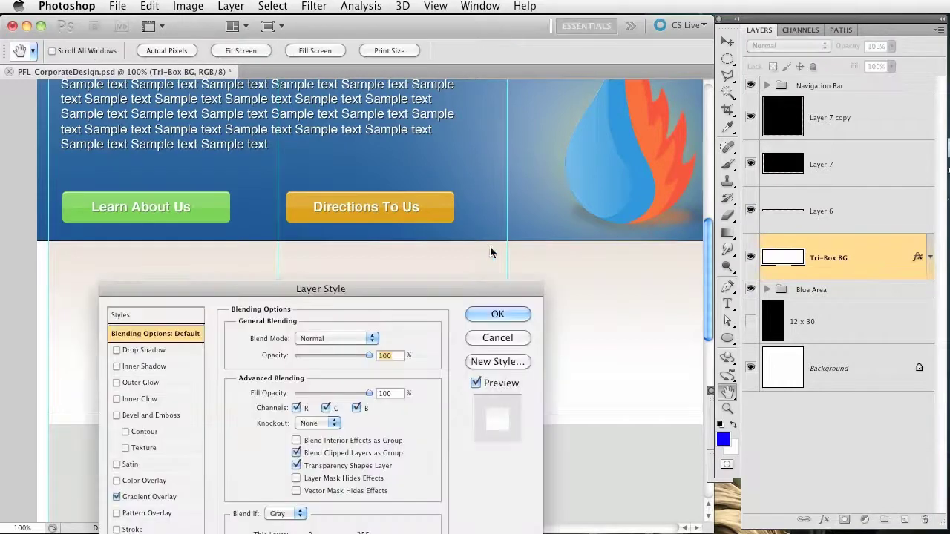
{"action": "left_click_drag", "start_coordinate": [654, 214], "coordinate": [644, 151]}
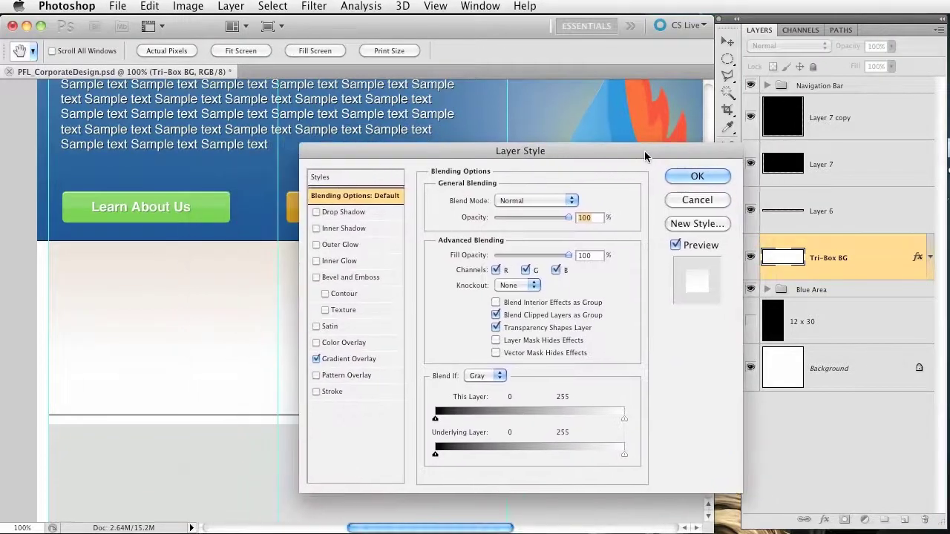
{"action": "left_click", "coordinate": [364, 360]}
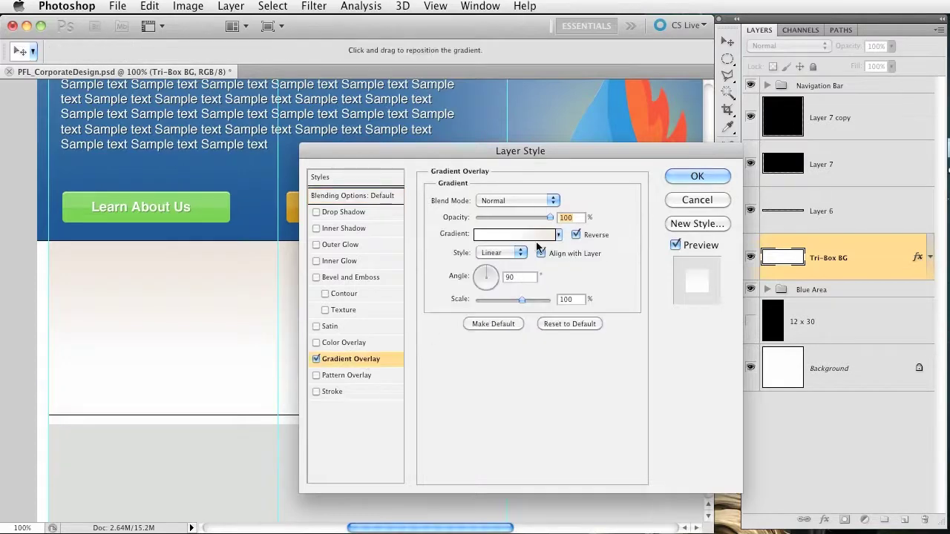
{"action": "left_click", "coordinate": [524, 236]}
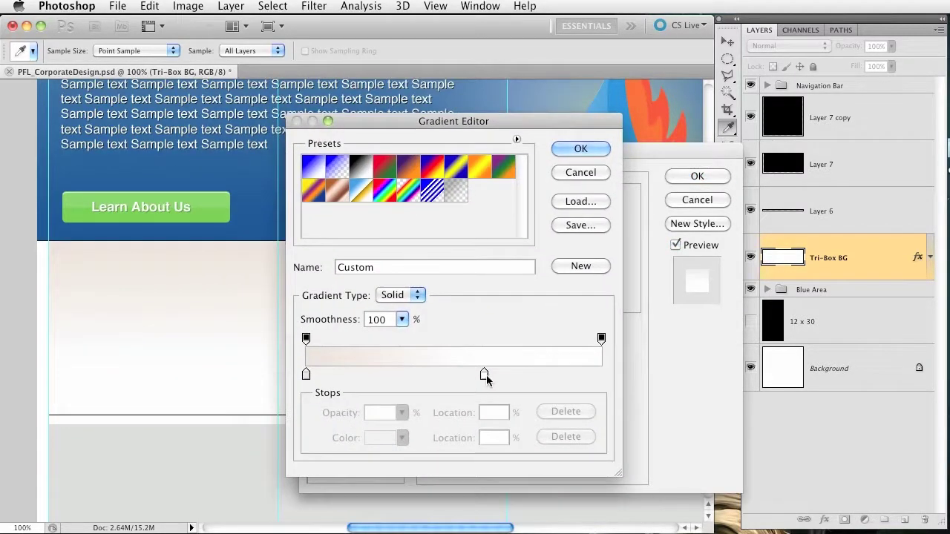
{"action": "left_click_drag", "start_coordinate": [485, 374], "coordinate": [602, 374]}
{"action": "left_click", "coordinate": [385, 438]}
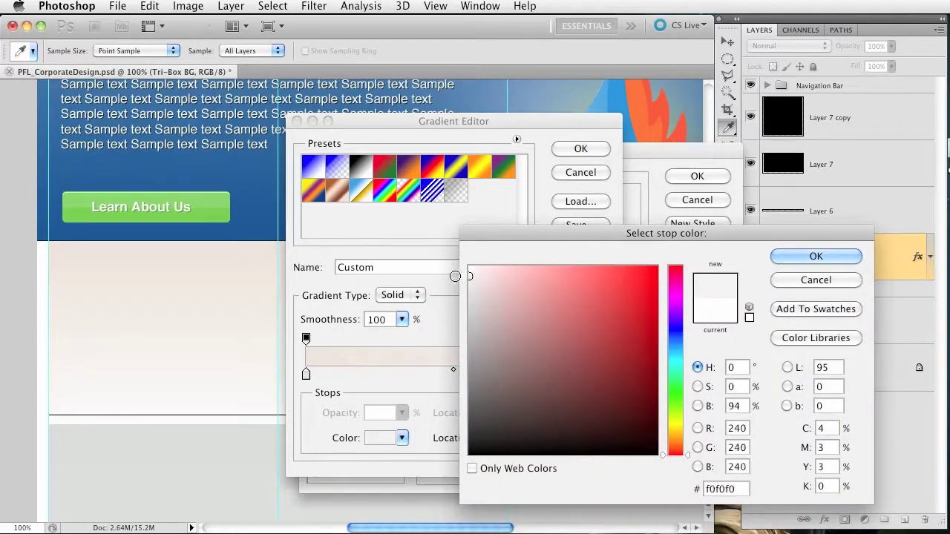
{"action": "left_click_drag", "start_coordinate": [455, 277], "coordinate": [468, 275]}
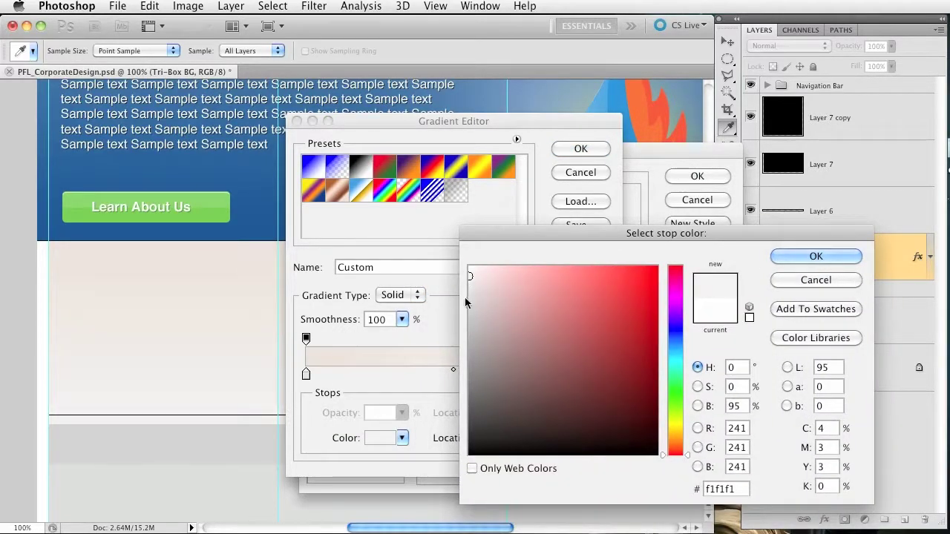
{"action": "left_click", "coordinate": [470, 282]}
{"action": "left_click", "coordinate": [816, 256]}
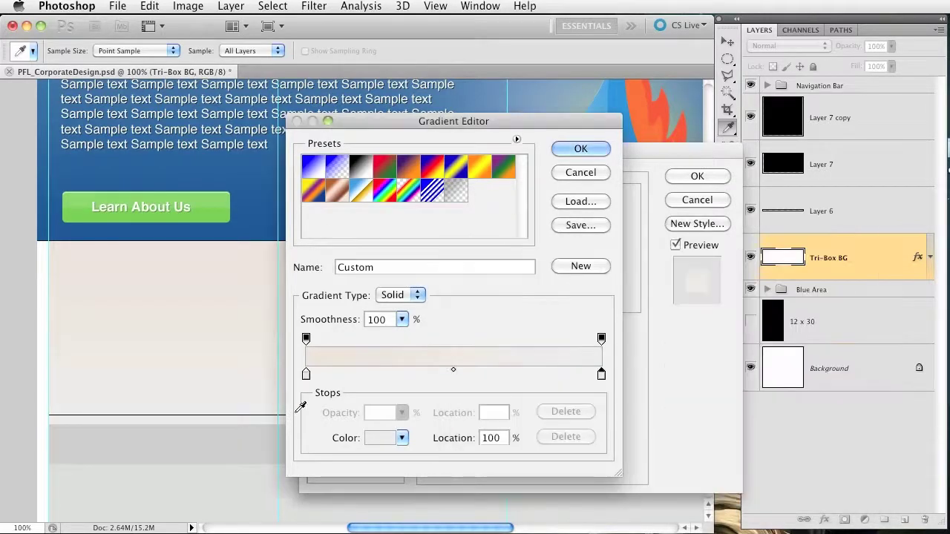
Set the gradient's left stop to a mid-light gray and confirm the edited gradient.
{"action": "left_click", "coordinate": [306, 374]}
{"action": "left_click", "coordinate": [385, 438]}
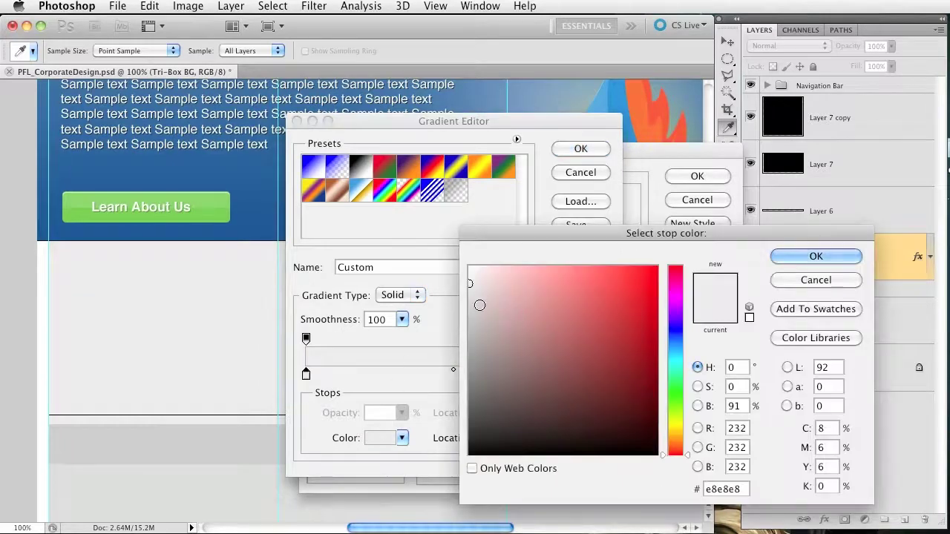
{"action": "left_click", "coordinate": [470, 298]}
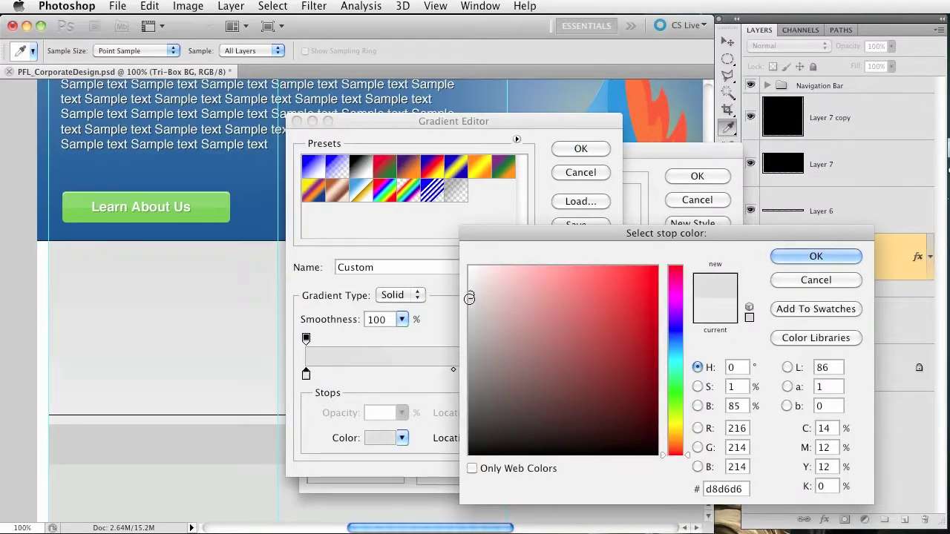
{"action": "left_click", "coordinate": [470, 300]}
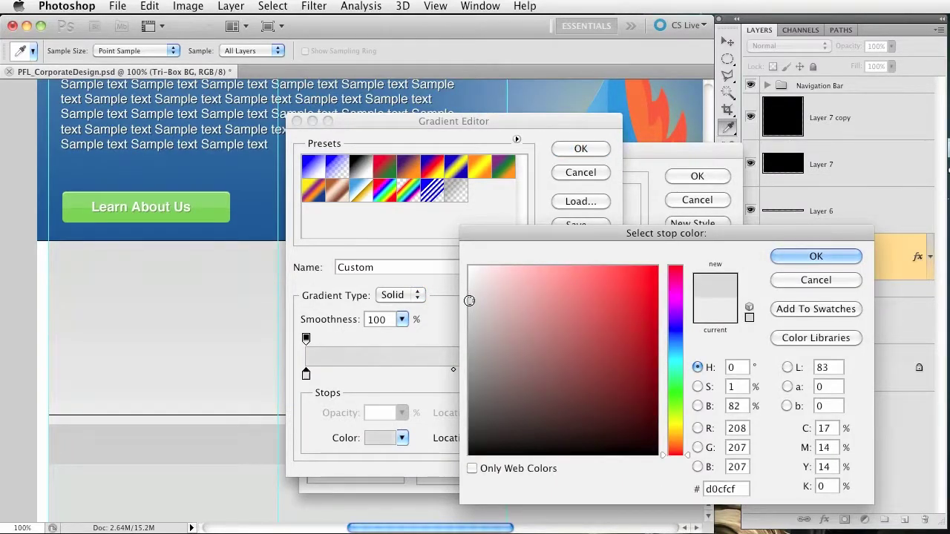
{"action": "left_click", "coordinate": [808, 256]}
{"action": "left_click", "coordinate": [586, 153]}
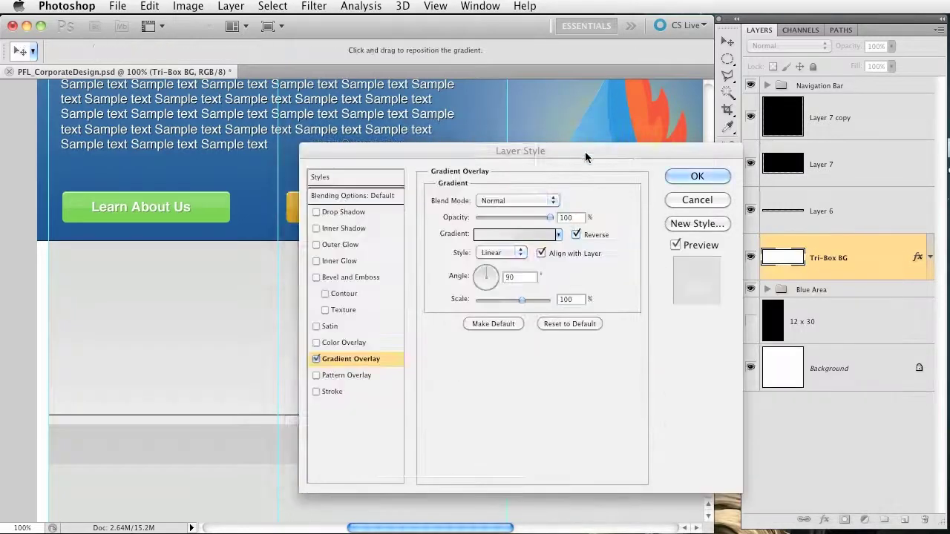
Keep the gradient reversed so it is darker on top, and apply the overlay.
{"action": "left_click", "coordinate": [594, 234]}
{"action": "left_click", "coordinate": [595, 235]}
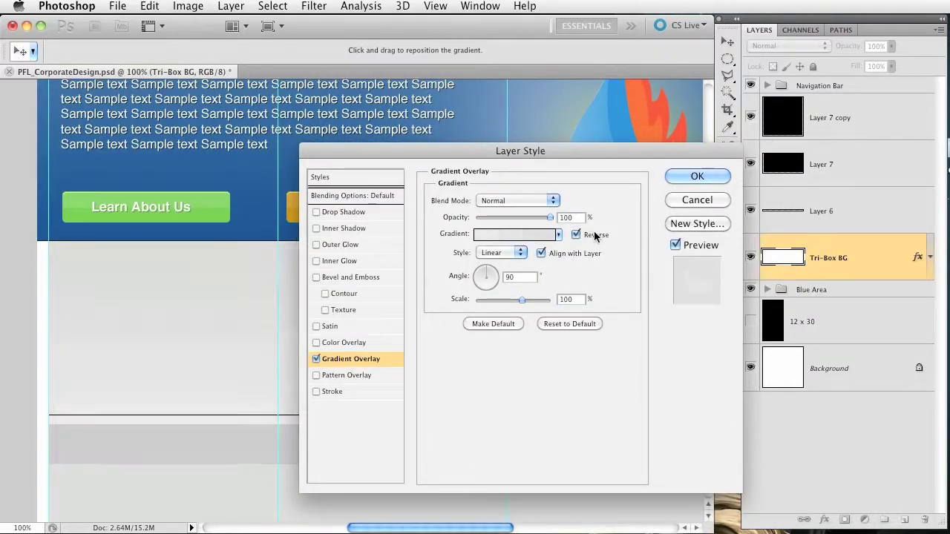
{"action": "left_click", "coordinate": [595, 235]}
{"action": "left_click", "coordinate": [595, 235]}
{"action": "left_click", "coordinate": [594, 235]}
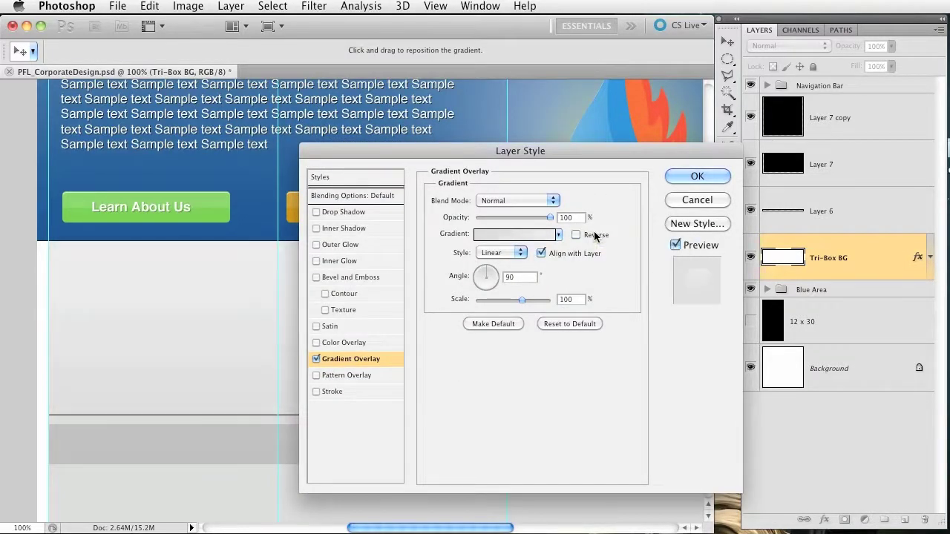
{"action": "left_click", "coordinate": [595, 235]}
{"action": "left_click", "coordinate": [594, 235]}
{"action": "left_click", "coordinate": [594, 235]}
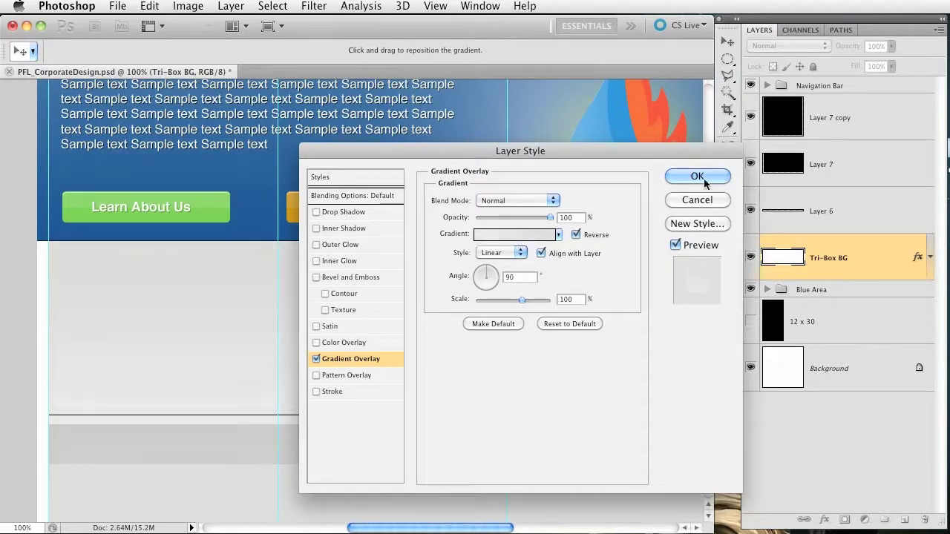
{"action": "left_click", "coordinate": [696, 176]}
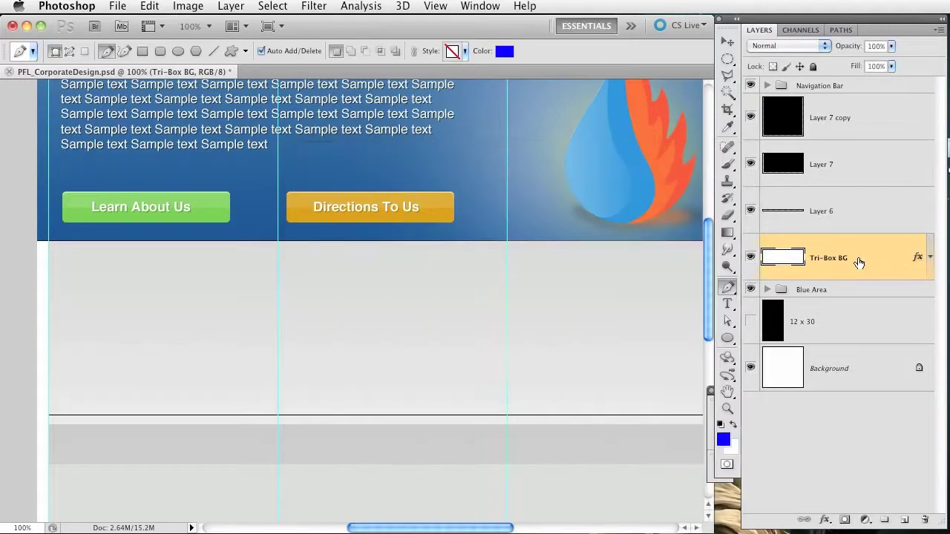
Add a new empty layer above Tri-Box BG and switch to the Pencil tool.
{"action": "scroll", "coordinate": [535, 330], "scroll_direction": "down", "scroll_amount": 10}
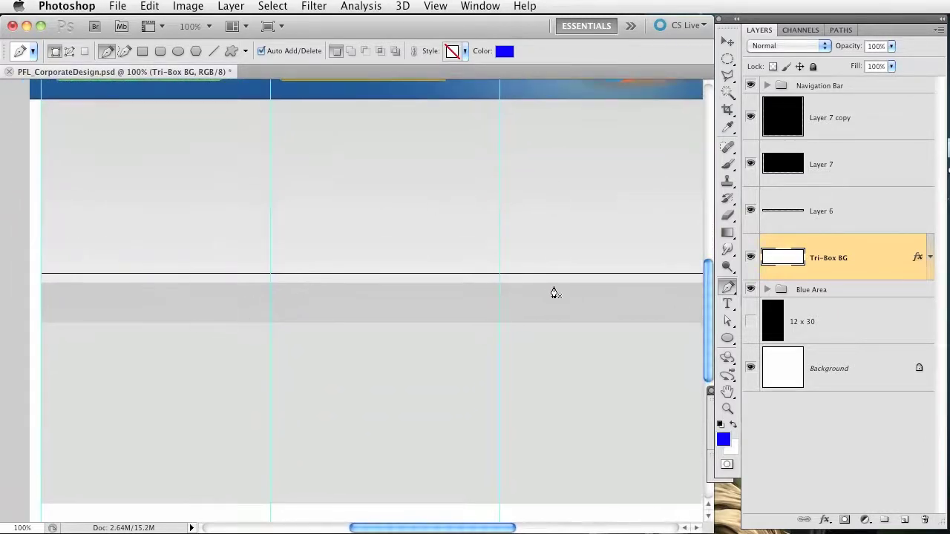
{"action": "scroll", "coordinate": [555, 274], "scroll_direction": "up", "scroll_amount": 7}
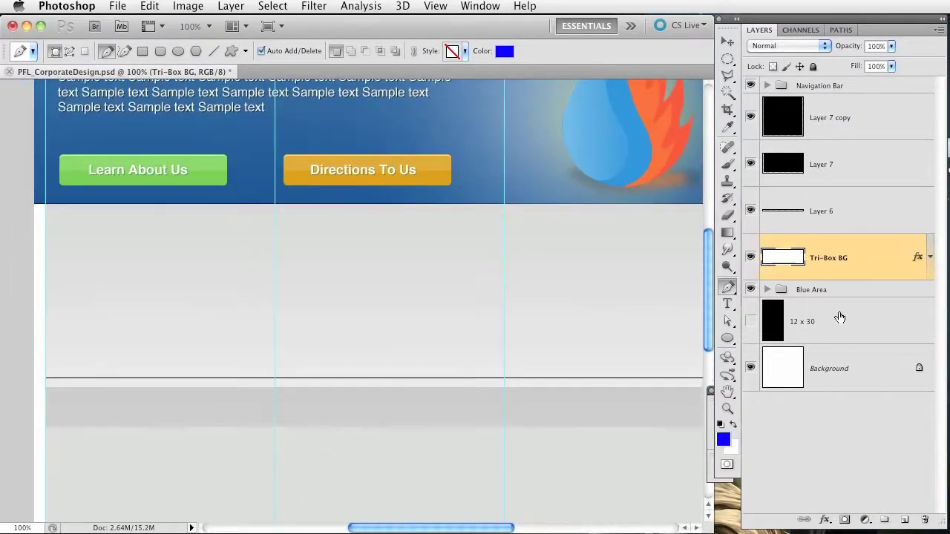
{"action": "left_click", "coordinate": [904, 519]}
{"action": "left_click", "coordinate": [729, 166]}
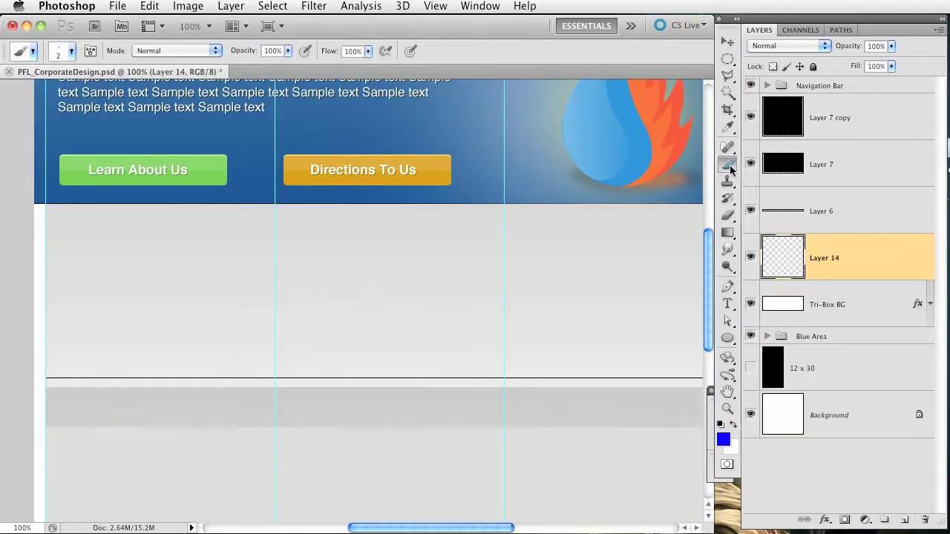
{"action": "left_click", "coordinate": [729, 165]}
{"action": "left_click", "coordinate": [784, 177]}
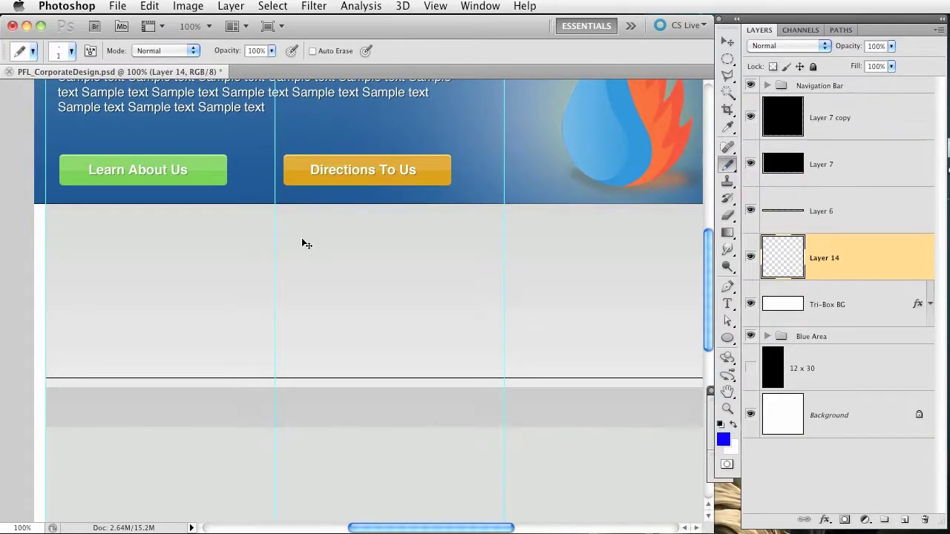
Nudge the Layer 14 divider line upward until it sits just below the blue header.
{"action": "key", "text": "super+minus"}
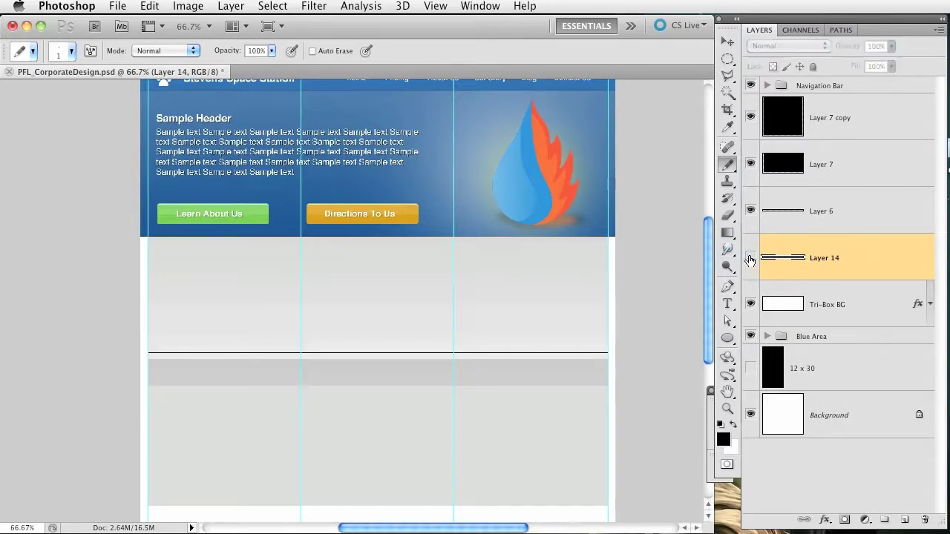
{"action": "left_click", "coordinate": [728, 41]}
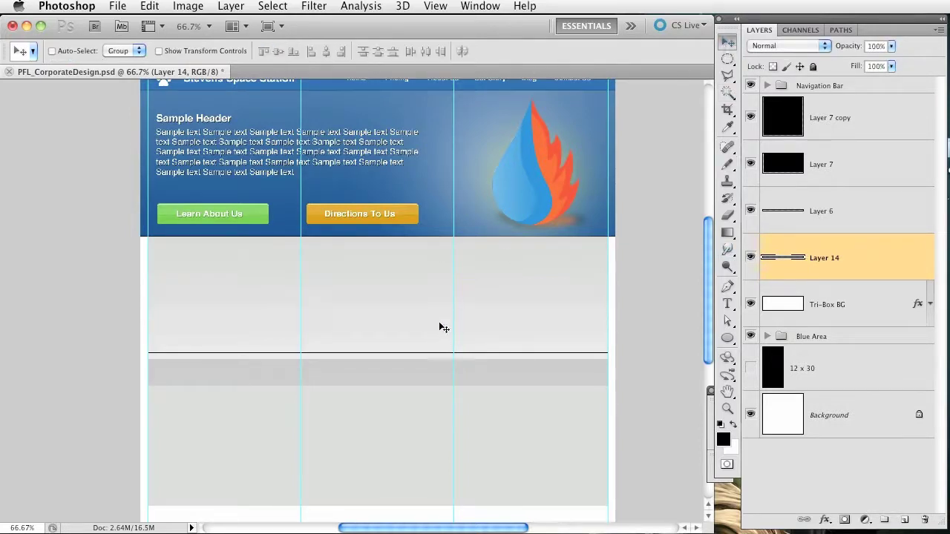
{"action": "left_click_drag", "start_coordinate": [439, 325], "coordinate": [438, 352]}
{"action": "key", "text": "super+plus"}
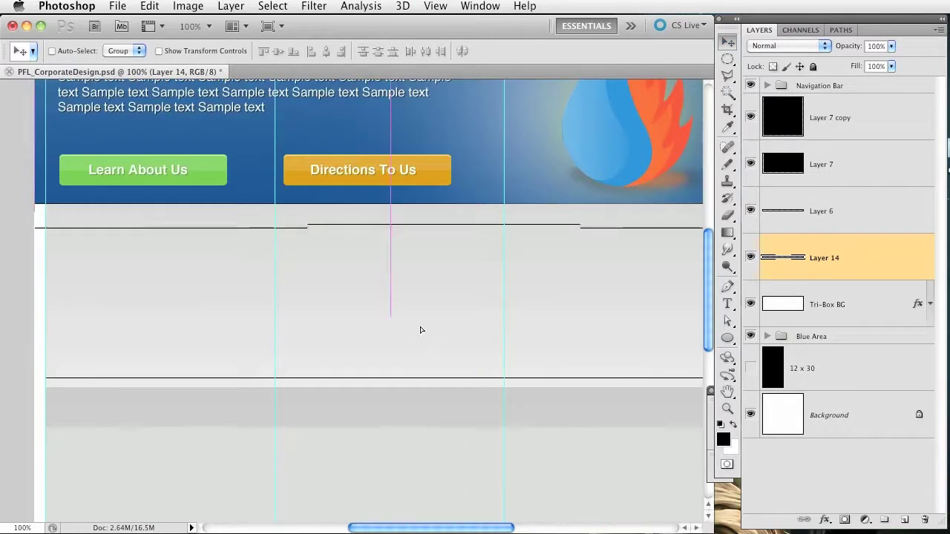
{"action": "left_click_drag", "start_coordinate": [424, 330], "coordinate": [429, 324]}
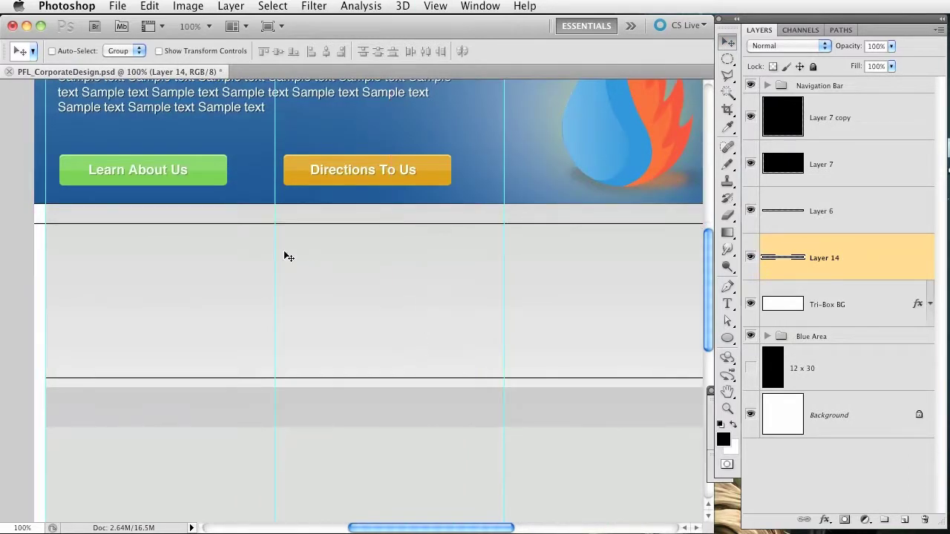
{"action": "key", "text": "shift+Up"}
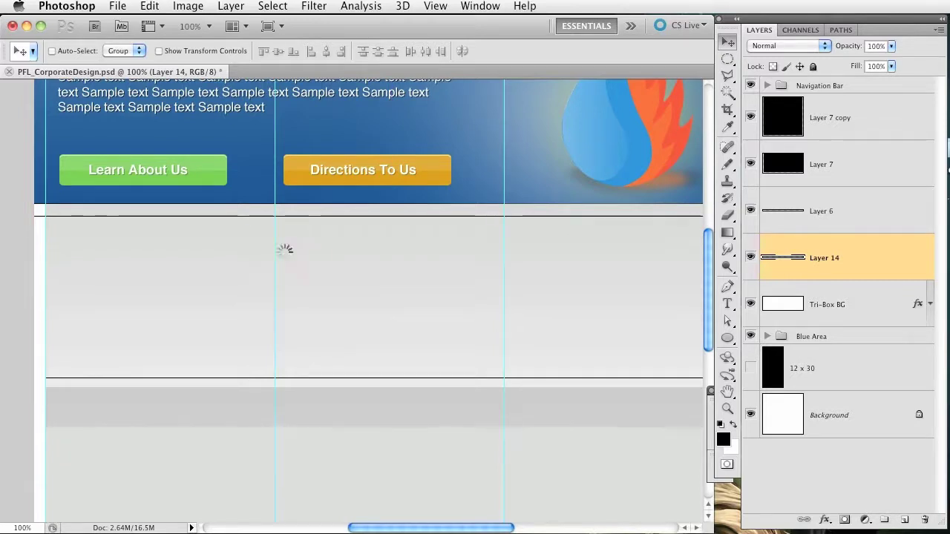
{"action": "key", "text": "Up"}
{"action": "key", "text": "Up"}
{"action": "key", "text": "Up"}
{"action": "key", "text": "Up"}
{"action": "key", "text": "Up"}
{"action": "key", "text": "Up"}
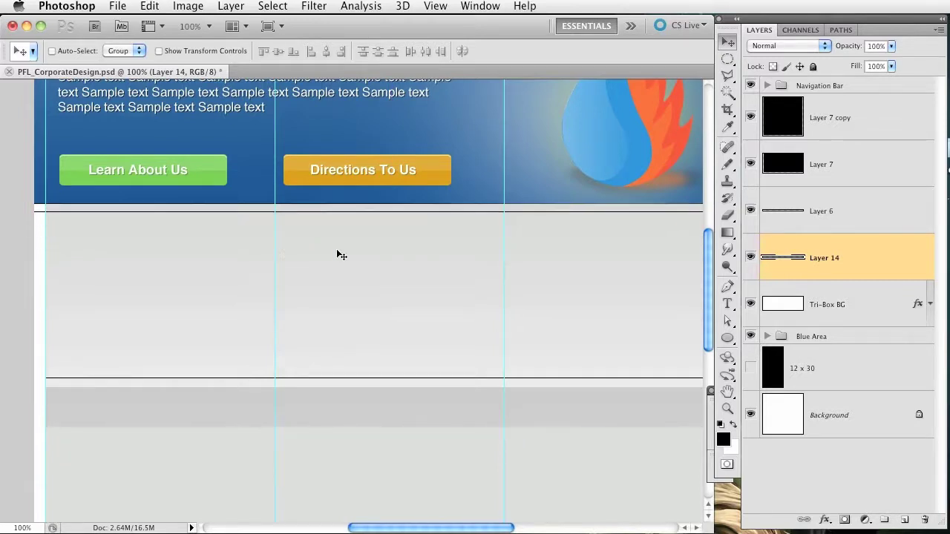
Free-transform Tri-Box BG to full width, top at the divider, bottom on the lower line.
{"action": "left_click", "coordinate": [849, 316]}
{"action": "key", "text": "super+t"}
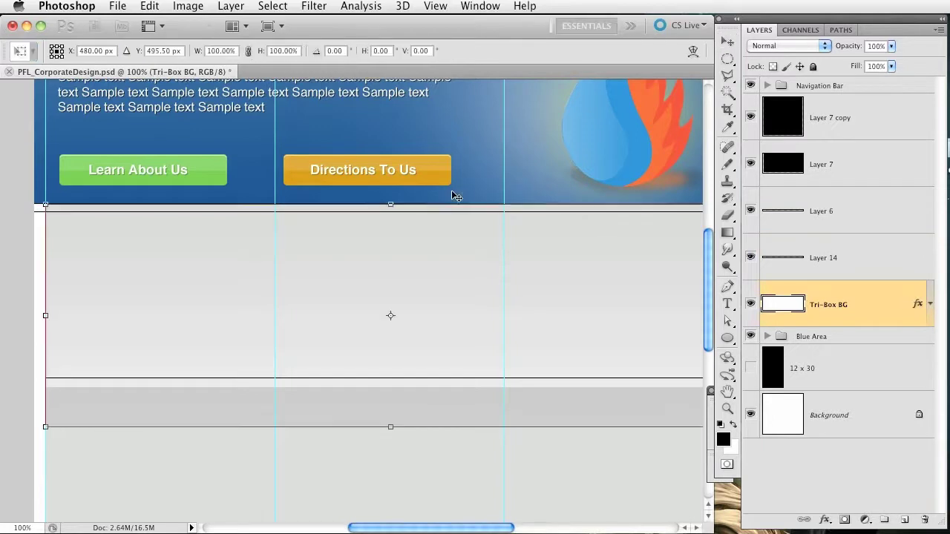
{"action": "left_click_drag", "start_coordinate": [391, 203], "coordinate": [391, 212]}
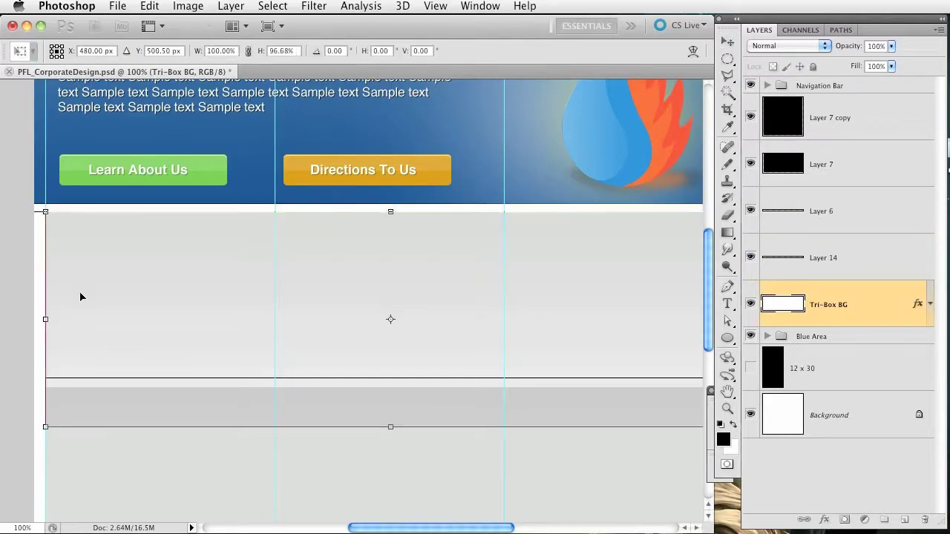
{"action": "left_click_drag", "start_coordinate": [47, 319], "coordinate": [35, 319]}
{"action": "scroll", "coordinate": [501, 291], "scroll_direction": "right", "scroll_amount": 10}
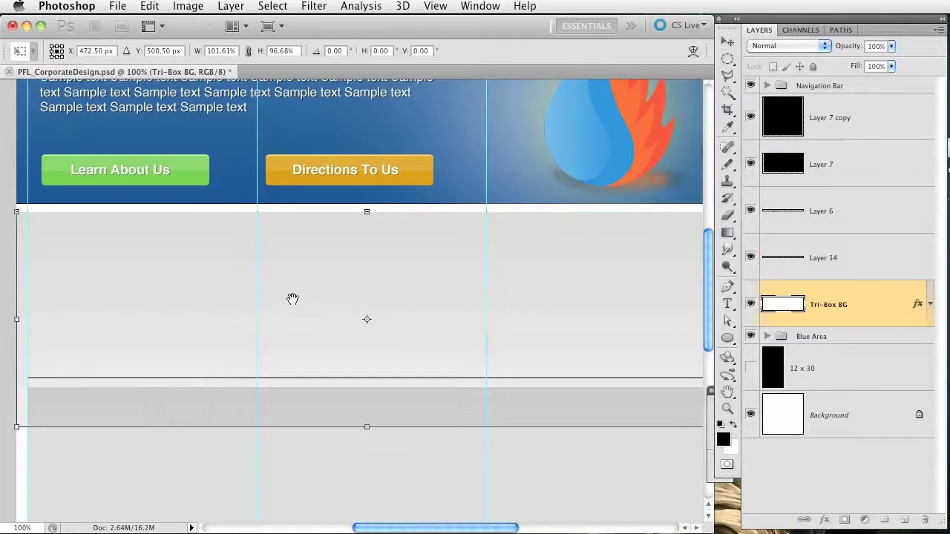
{"action": "mouse_move", "coordinate": [480, 306]}
{"action": "left_mouse_down"}
{"action": "mouse_move", "coordinate": [498, 299]}
{"action": "mouse_move", "coordinate": [488, 302]}
{"action": "left_mouse_up"}
{"action": "scroll", "coordinate": [500, 259], "scroll_direction": "left", "scroll_amount": 10}
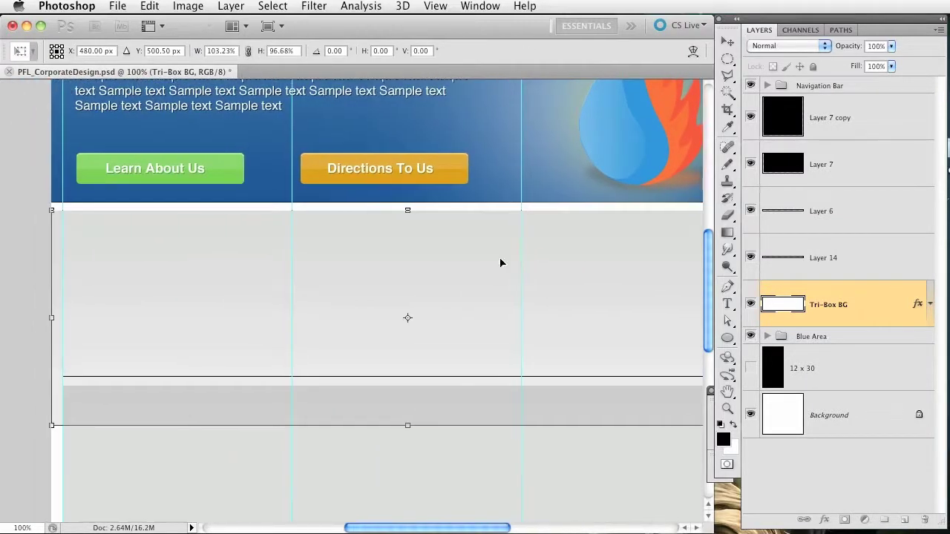
{"action": "left_click_drag", "start_coordinate": [413, 423], "coordinate": [407, 375]}
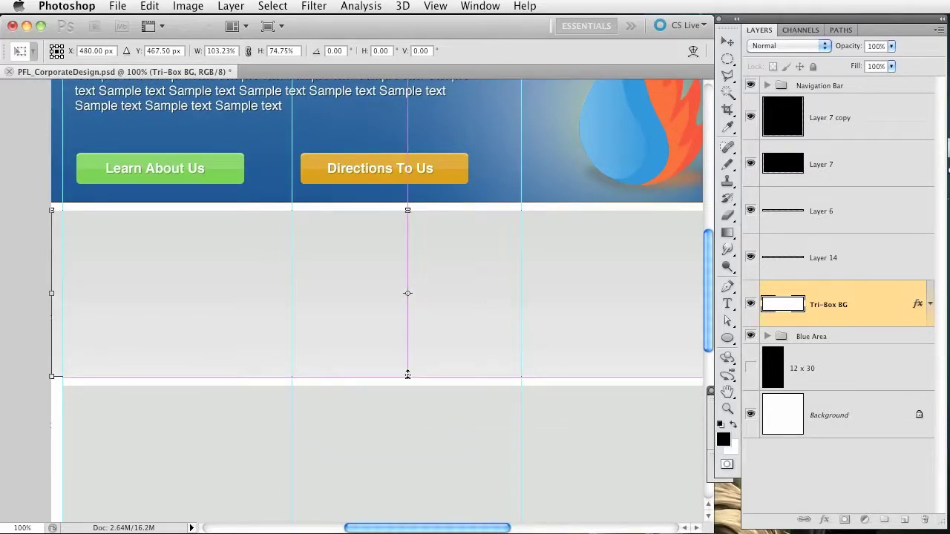
{"action": "left_click_drag", "start_coordinate": [408, 377], "coordinate": [406, 381]}
{"action": "key", "text": "Return"}
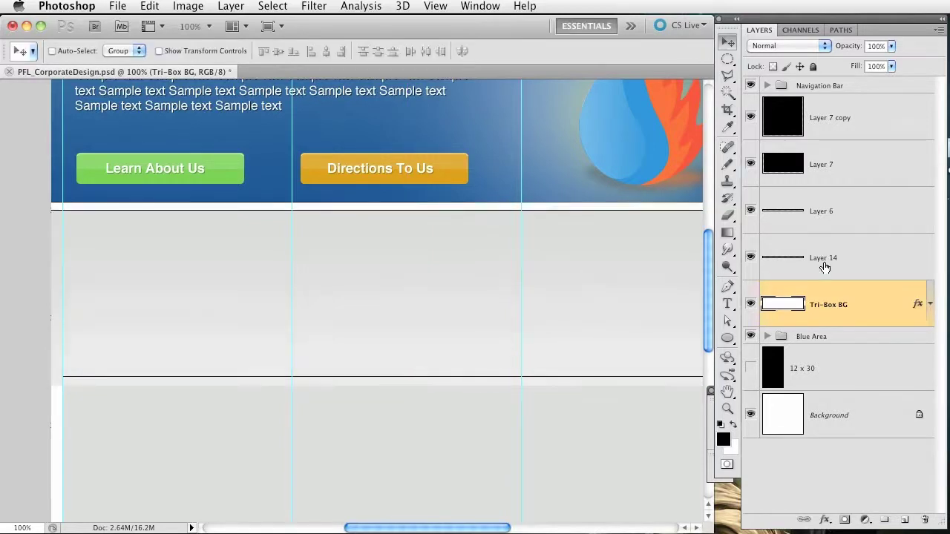
Apply a #828282 gray Color Overlay to the Layer 14 divider line.
{"action": "left_click", "coordinate": [847, 260]}
{"action": "left_click", "coordinate": [751, 256]}
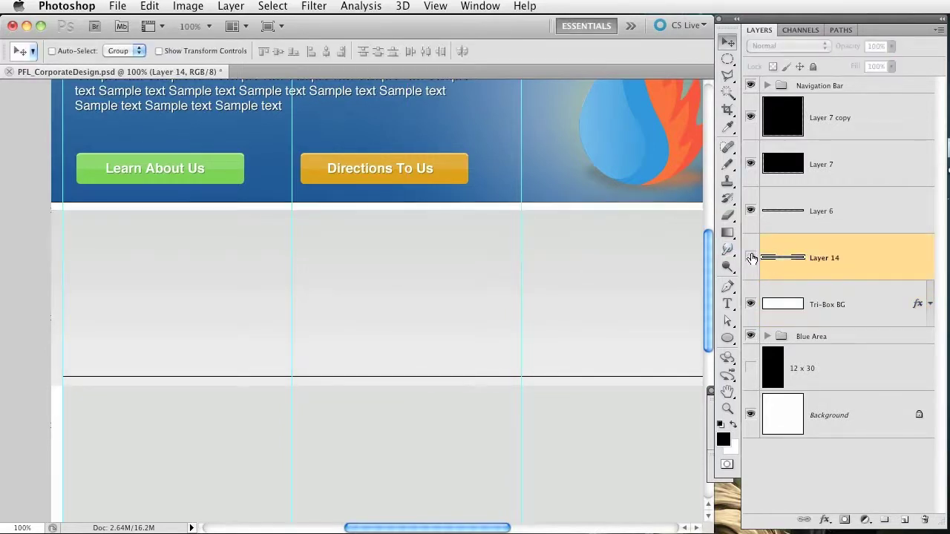
{"action": "left_click", "coordinate": [751, 256]}
{"action": "double_click", "coordinate": [863, 251]}
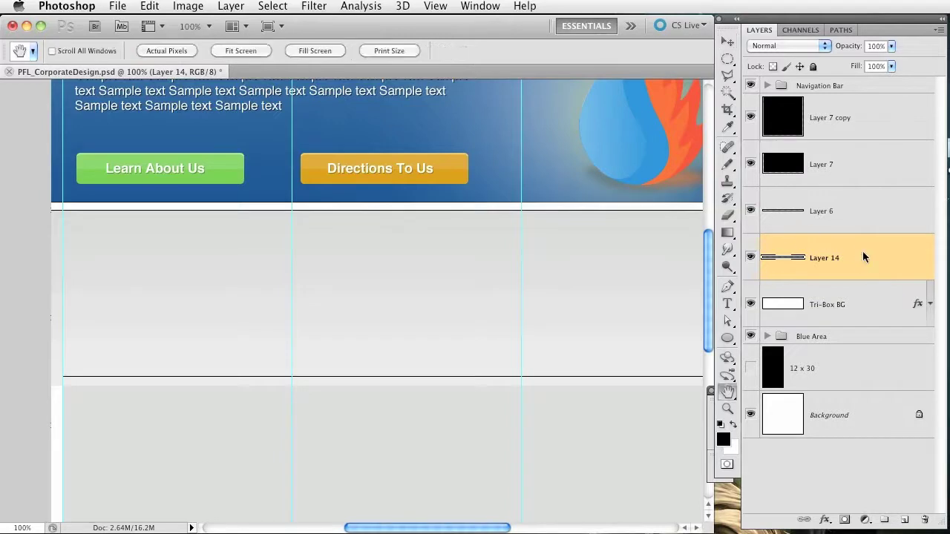
{"action": "left_click", "coordinate": [337, 342]}
{"action": "left_click_drag", "start_coordinate": [584, 152], "coordinate": [693, 167]}
{"action": "left_click", "coordinate": [686, 218]}
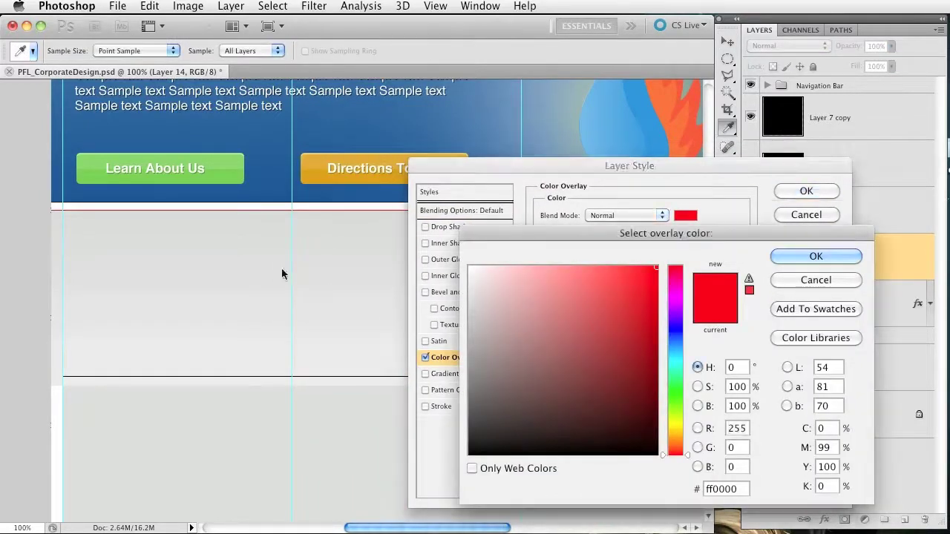
{"action": "left_click", "coordinate": [250, 215]}
{"action": "mouse_move", "coordinate": [487, 341]}
{"action": "left_mouse_down"}
{"action": "mouse_move", "coordinate": [458, 346]}
{"action": "mouse_move", "coordinate": [469, 349]}
{"action": "mouse_move", "coordinate": [462, 360]}
{"action": "left_mouse_up"}
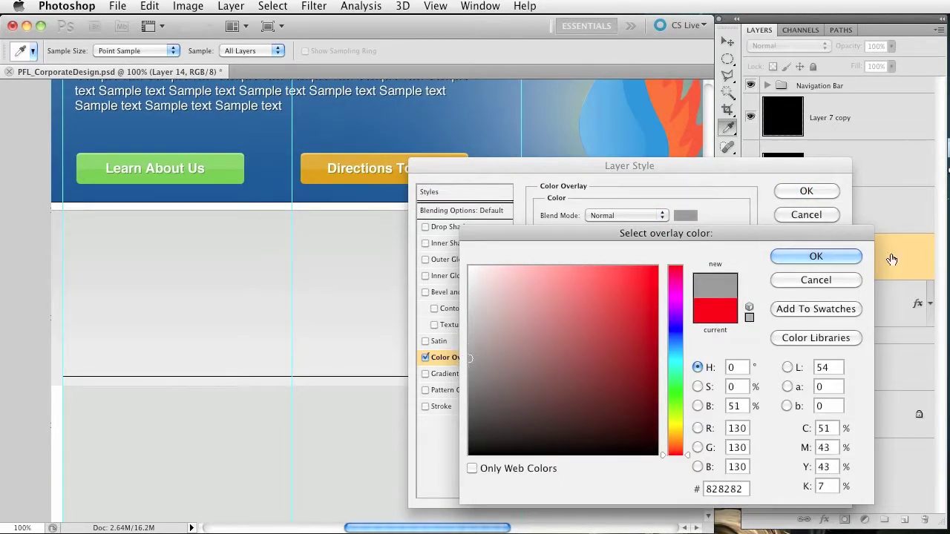
{"action": "left_click", "coordinate": [816, 257]}
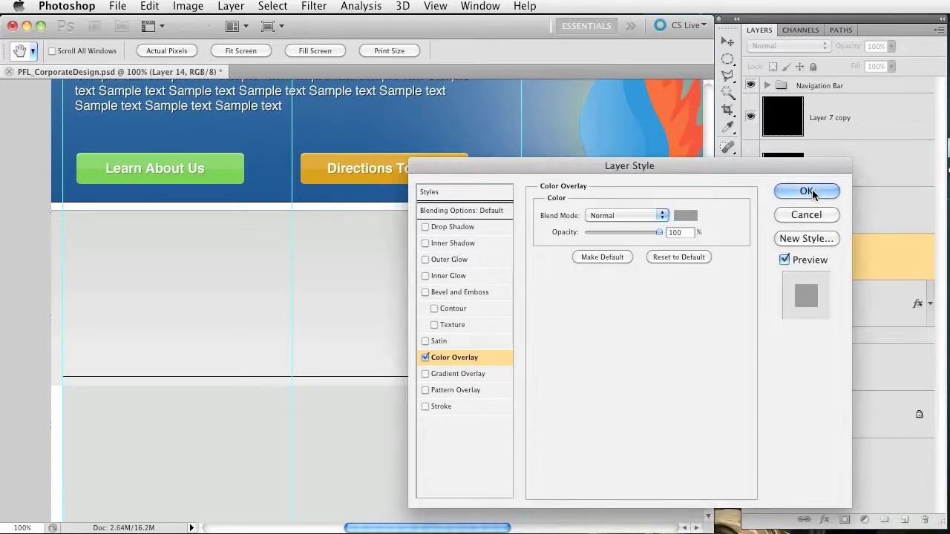
{"action": "left_click", "coordinate": [810, 192]}
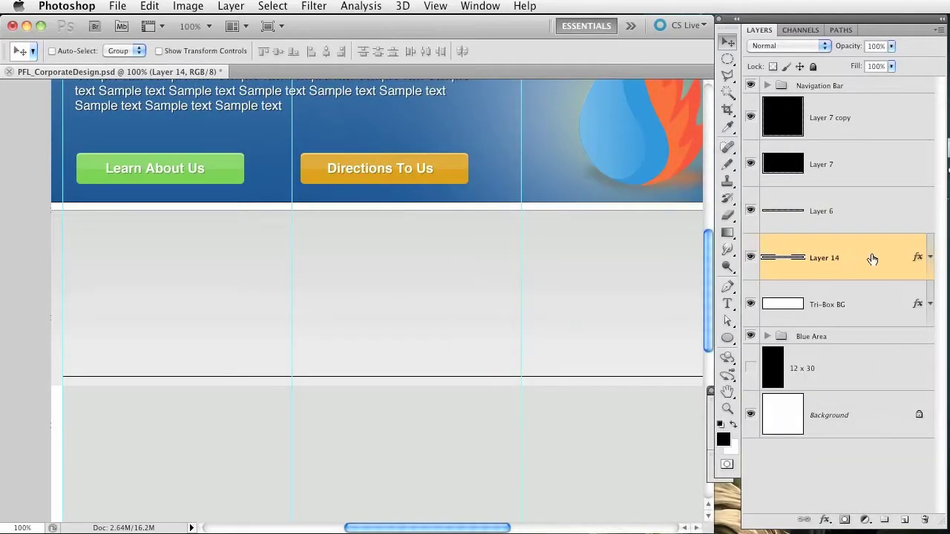
Duplicate Layer 14, nudge the copy down one pixel, and give it an #ececea overlay.
{"action": "key", "text": "super+j"}
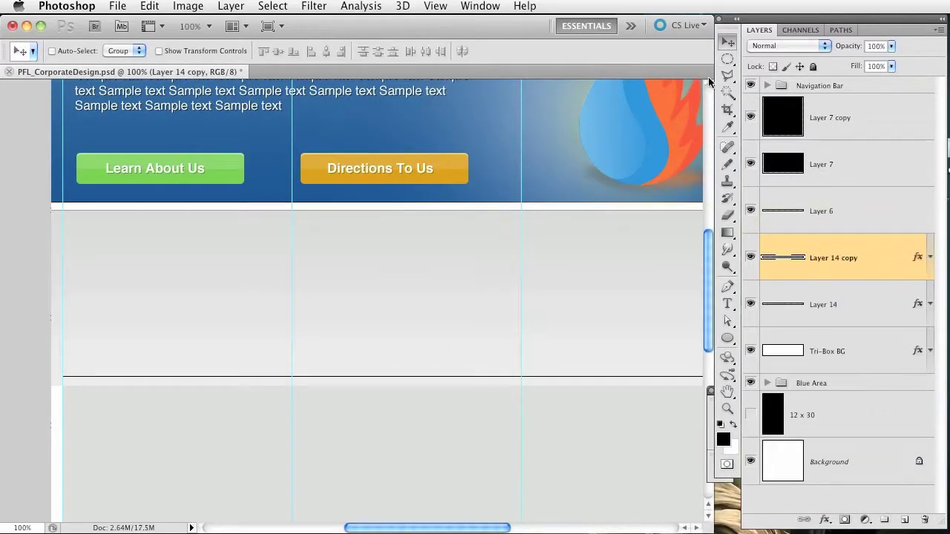
{"action": "key", "text": "Down"}
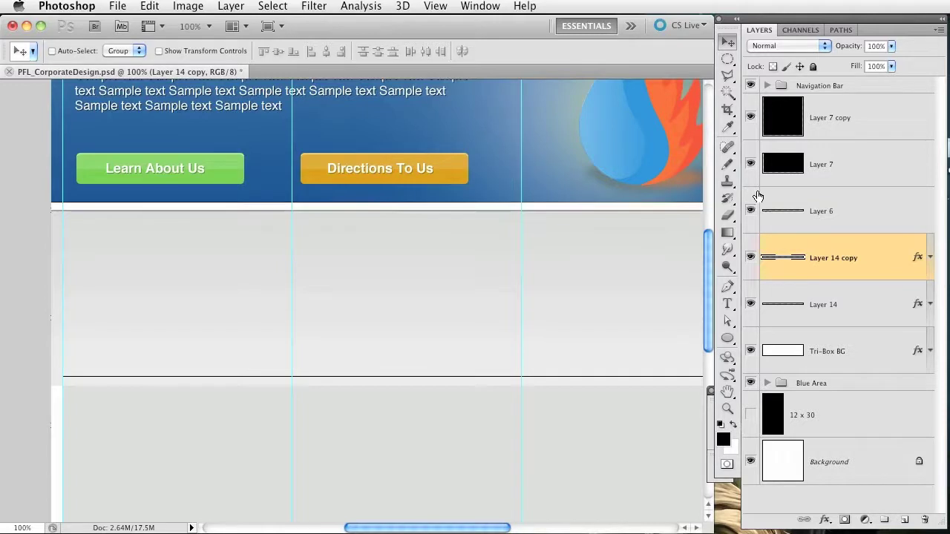
{"action": "double_click", "coordinate": [878, 260]}
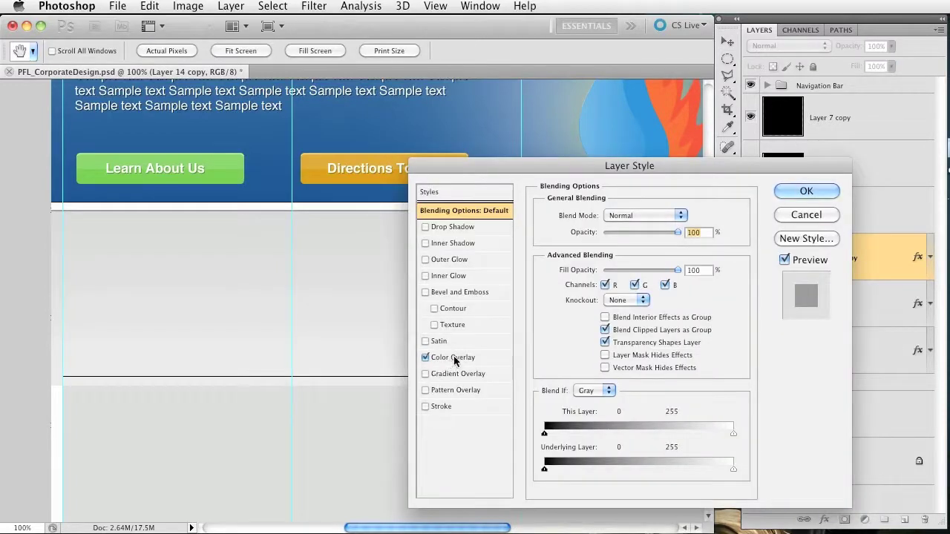
{"action": "left_click", "coordinate": [452, 357]}
{"action": "left_click", "coordinate": [685, 215]}
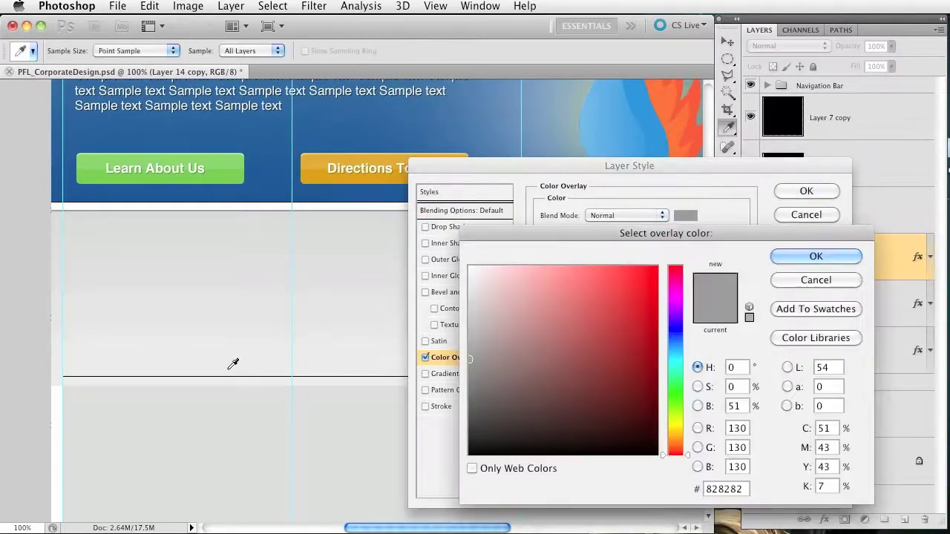
{"action": "left_click", "coordinate": [233, 364]}
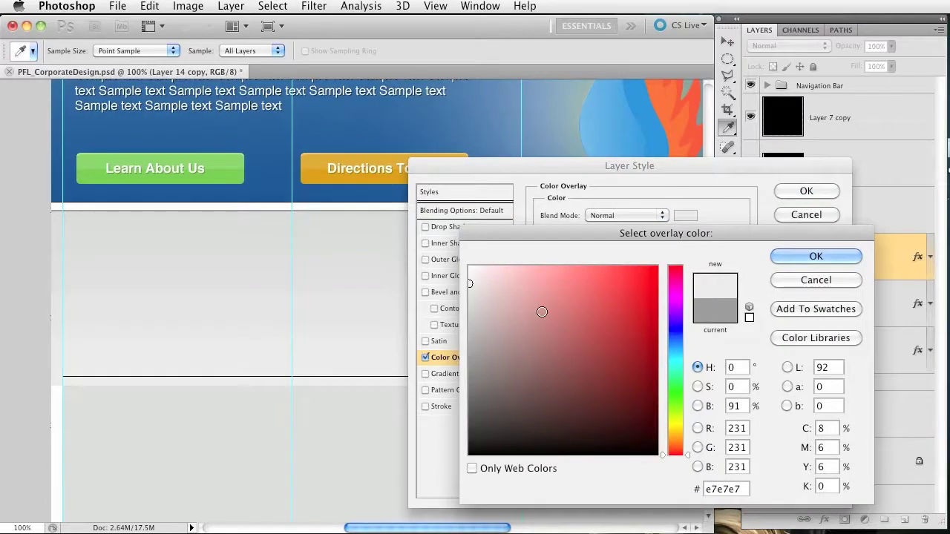
{"action": "left_click", "coordinate": [470, 280]}
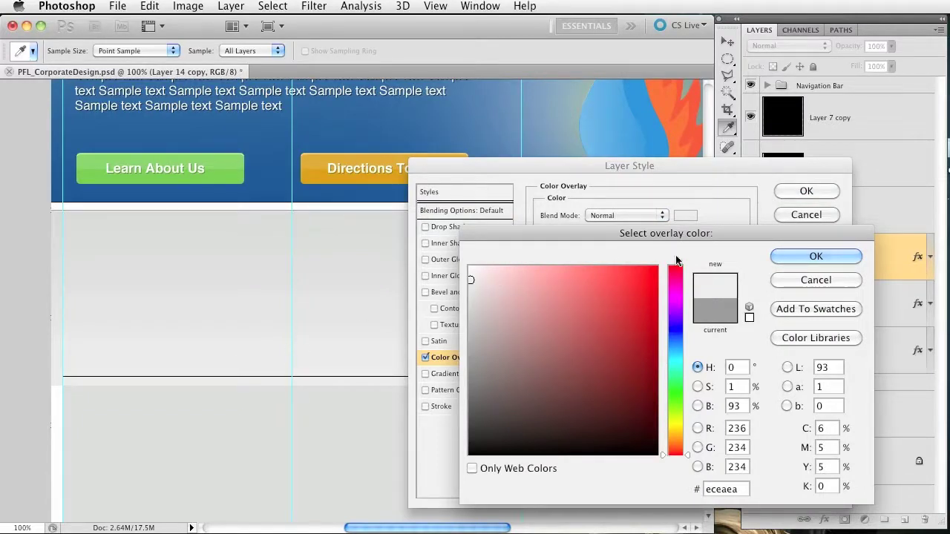
{"action": "left_click", "coordinate": [816, 256]}
{"action": "left_click", "coordinate": [805, 192]}
Lighten the original Layer 14 overlay color to #989898.
{"action": "double_click", "coordinate": [865, 304]}
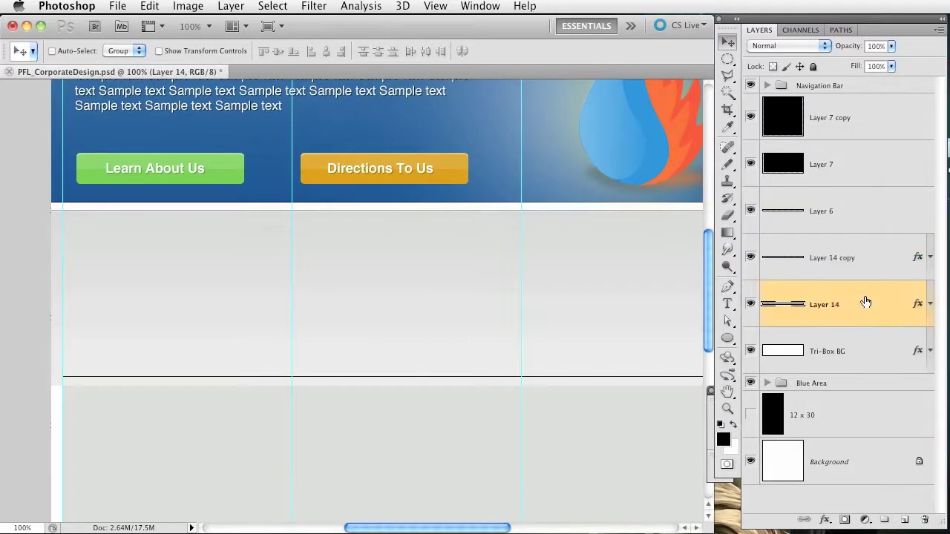
{"action": "left_click", "coordinate": [460, 357]}
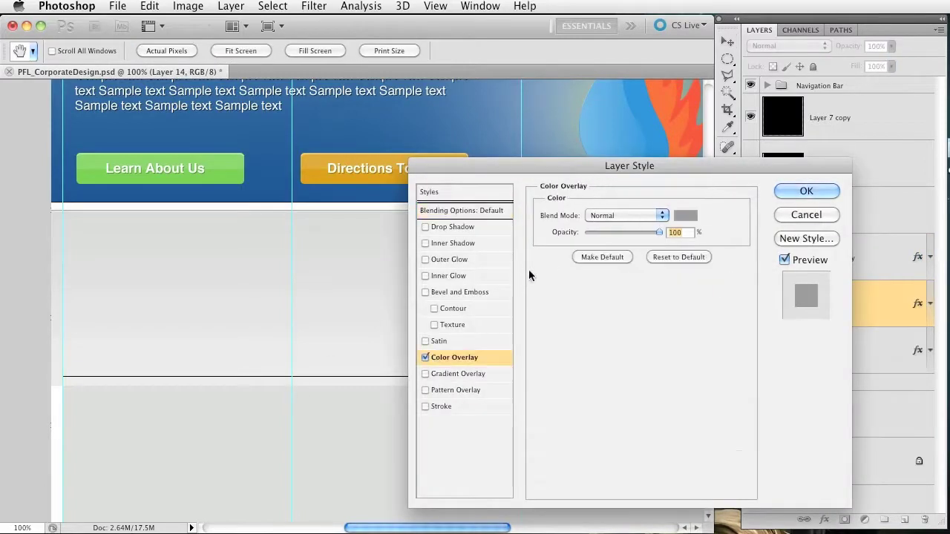
{"action": "left_click", "coordinate": [691, 220]}
{"action": "left_click", "coordinate": [466, 349]}
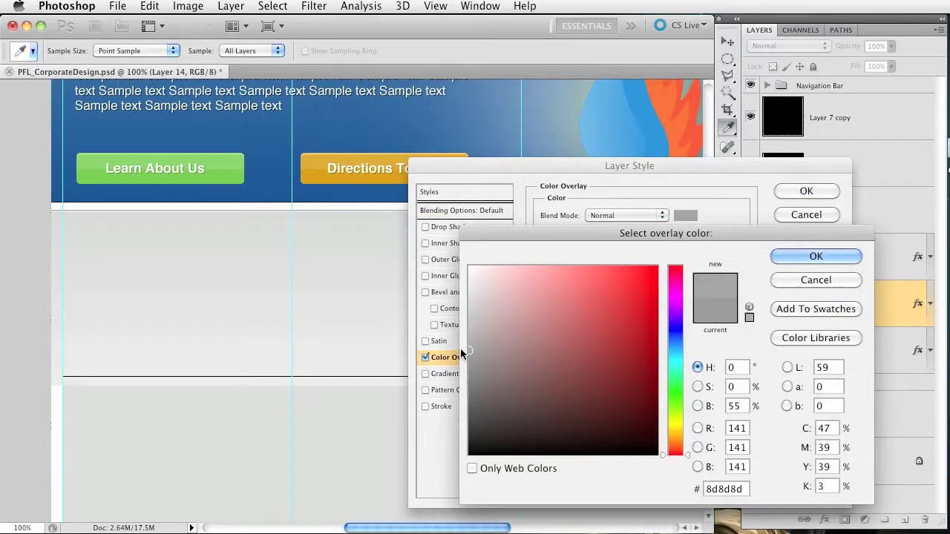
{"action": "left_click", "coordinate": [470, 340]}
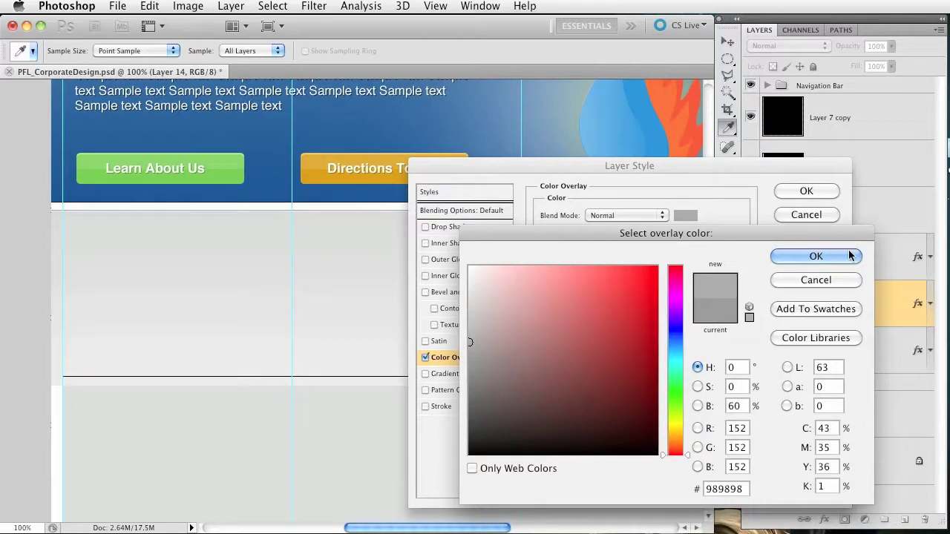
{"action": "left_click", "coordinate": [816, 256]}
{"action": "left_click", "coordinate": [805, 190]}
{"action": "left_click_drag", "start_coordinate": [396, 275], "coordinate": [369, 306]}
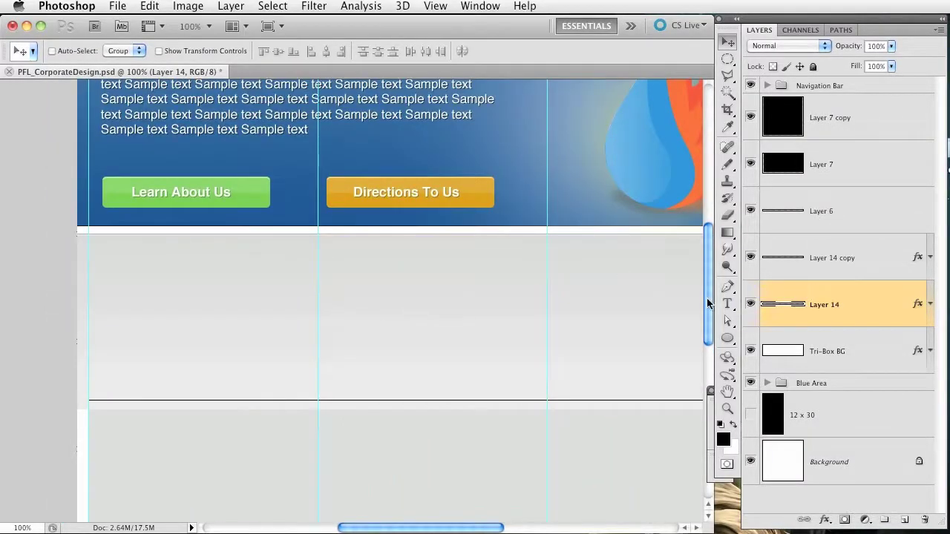
Delete the redundant Layer 6 line.
{"action": "left_click", "coordinate": [828, 352]}
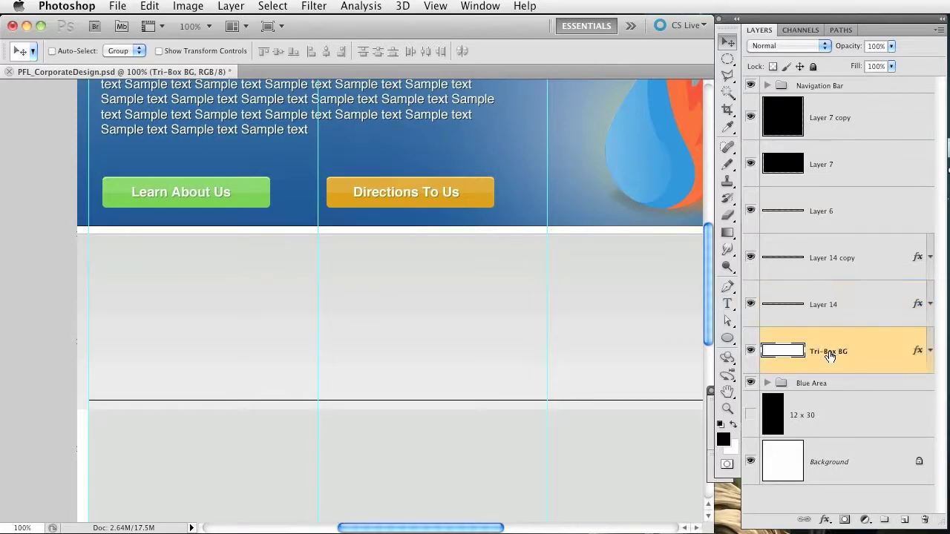
{"action": "left_click", "coordinate": [751, 212]}
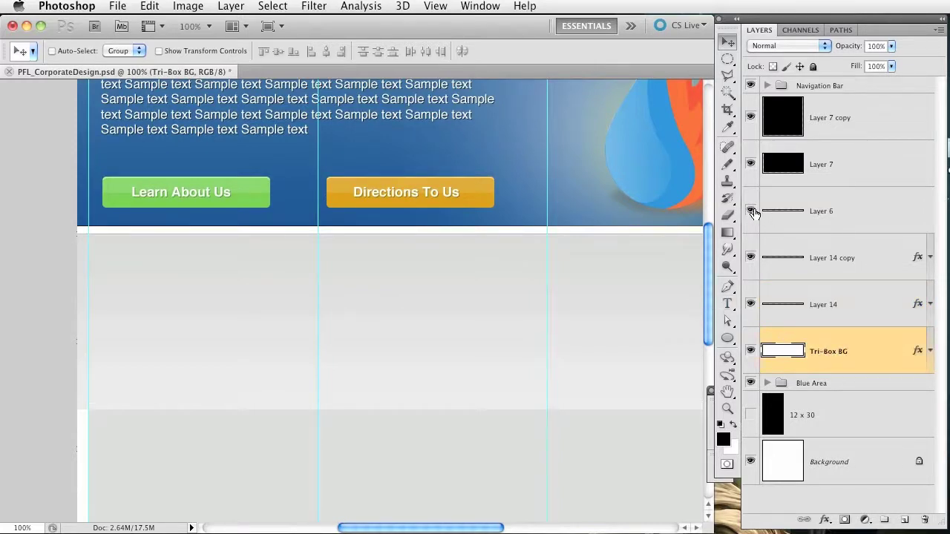
{"action": "left_click", "coordinate": [751, 212]}
{"action": "left_click_drag", "start_coordinate": [866, 212], "coordinate": [924, 520]}
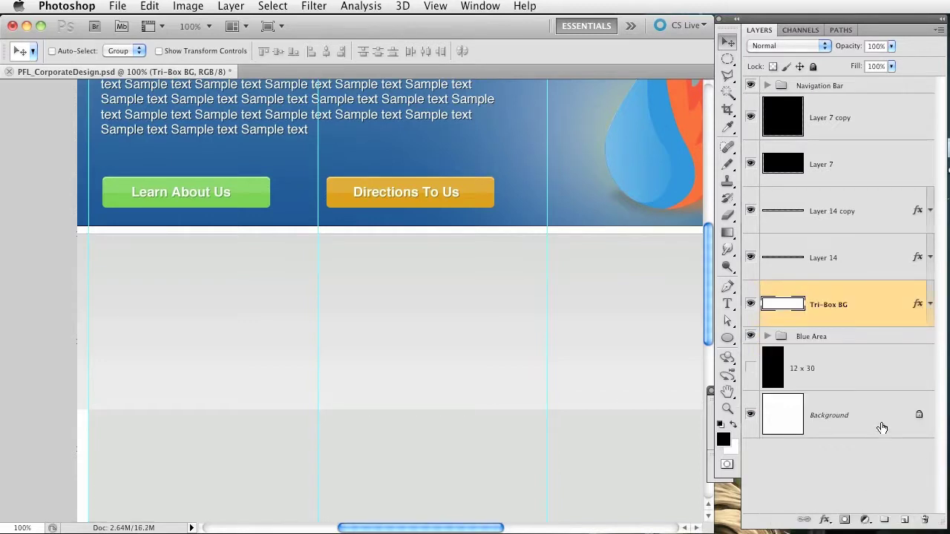
Shorten the Tri-Box BG box slightly by raising its bottom edge.
{"action": "key", "text": "super+t"}
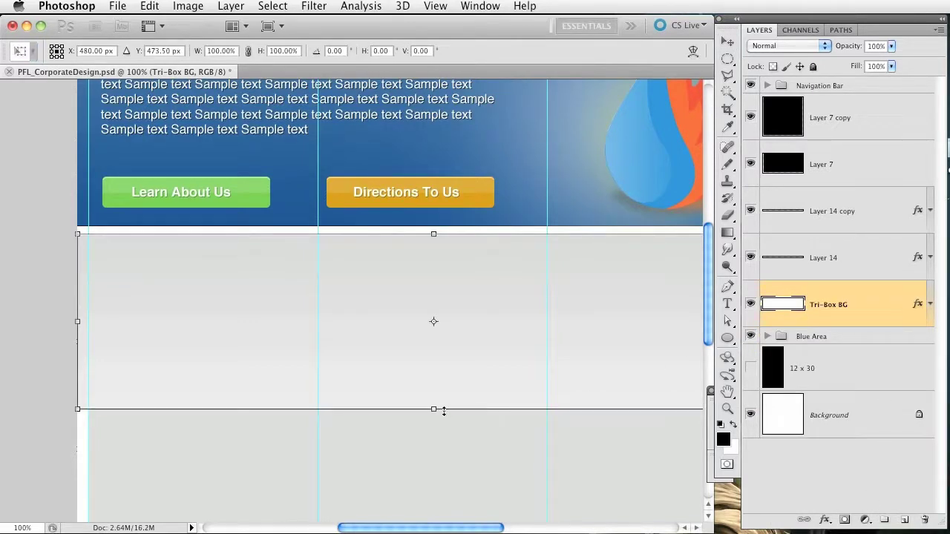
{"action": "left_click_drag", "start_coordinate": [442, 406], "coordinate": [435, 405]}
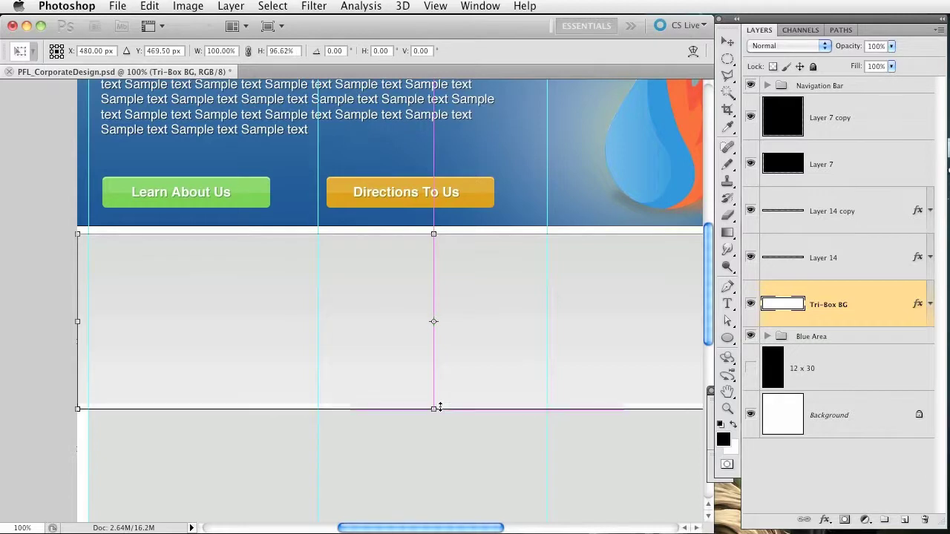
{"action": "key", "text": "Return"}
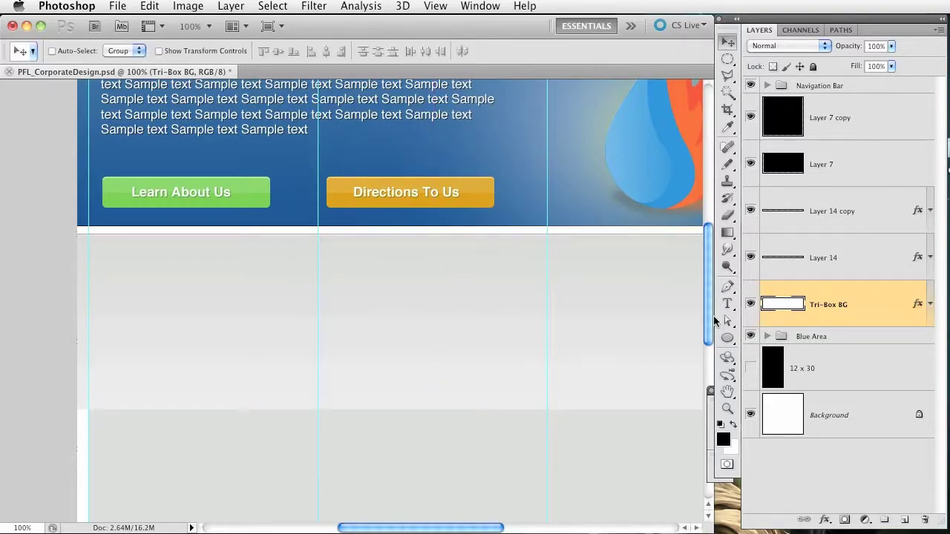
Group the layers from Layer 14 copy to Tri-Box BG into a group named 'Tri Bg'.
{"action": "left_click", "coordinate": [869, 228], "text": "shift"}
{"action": "key", "text": "super+g"}
{"action": "double_click", "coordinate": [812, 196]}
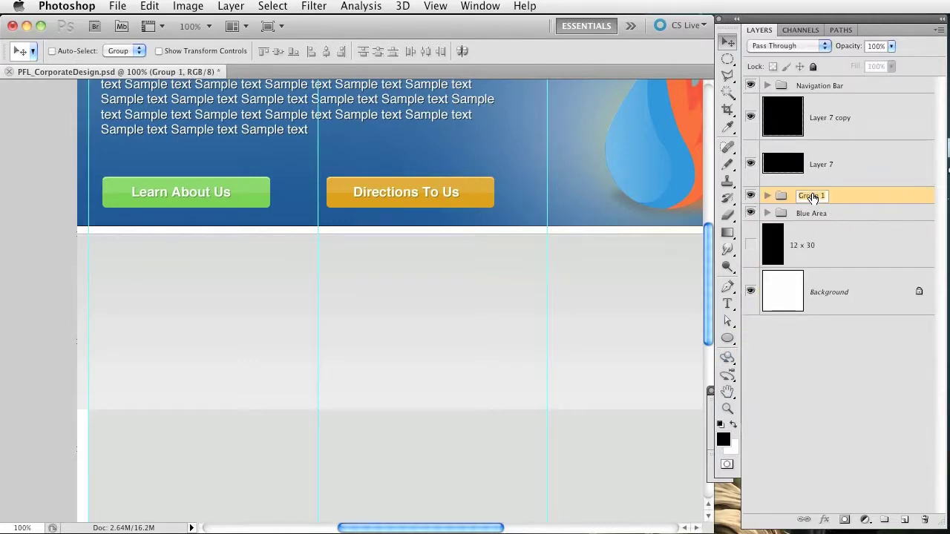
{"action": "type", "text": "Tri Bg"}
{"action": "key", "text": "Return"}
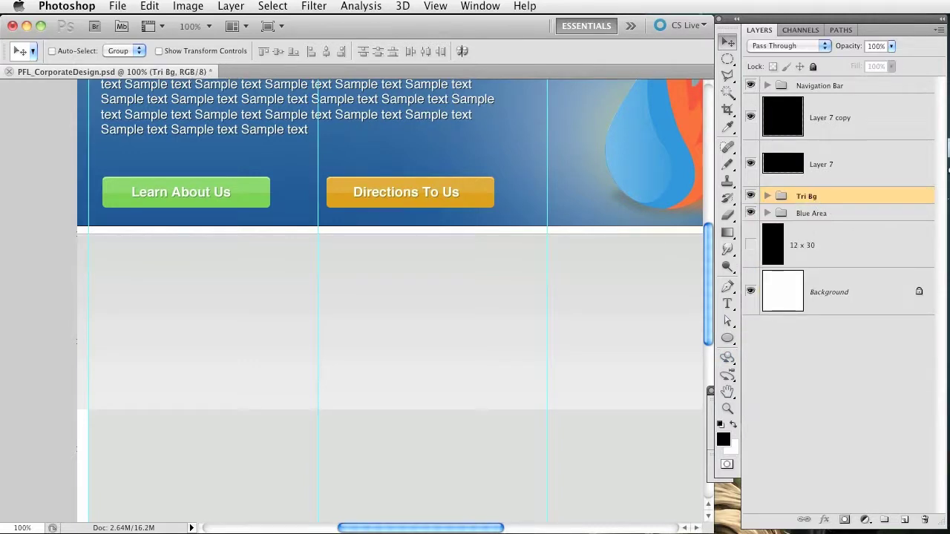
Add a new empty layer above the Tri Bg group.
{"action": "left_click", "coordinate": [903, 519]}
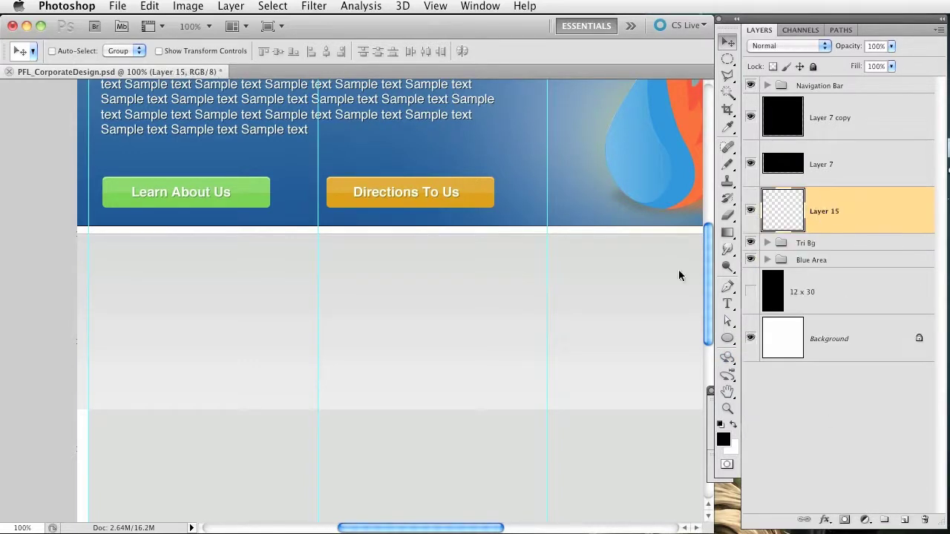
{"action": "left_click", "coordinate": [727, 303]}
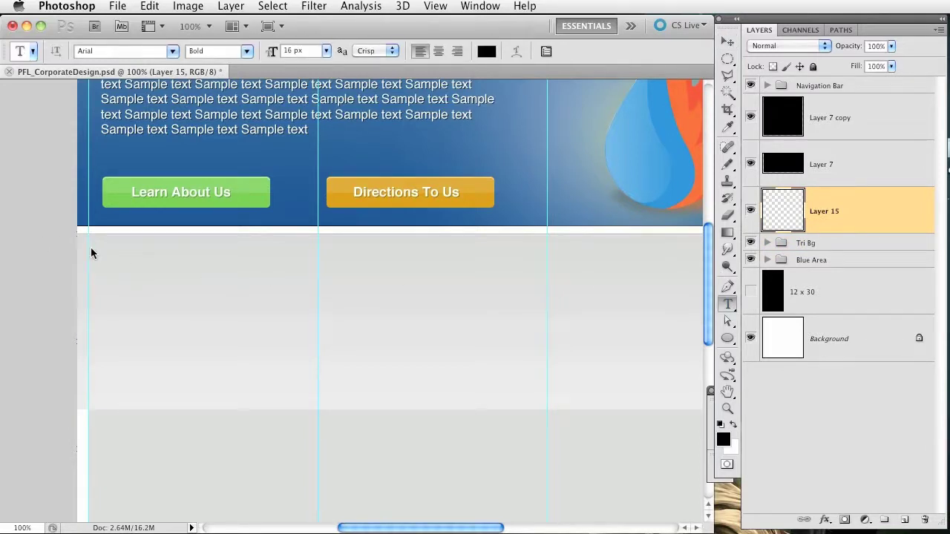
{"action": "key", "text": "F11"}
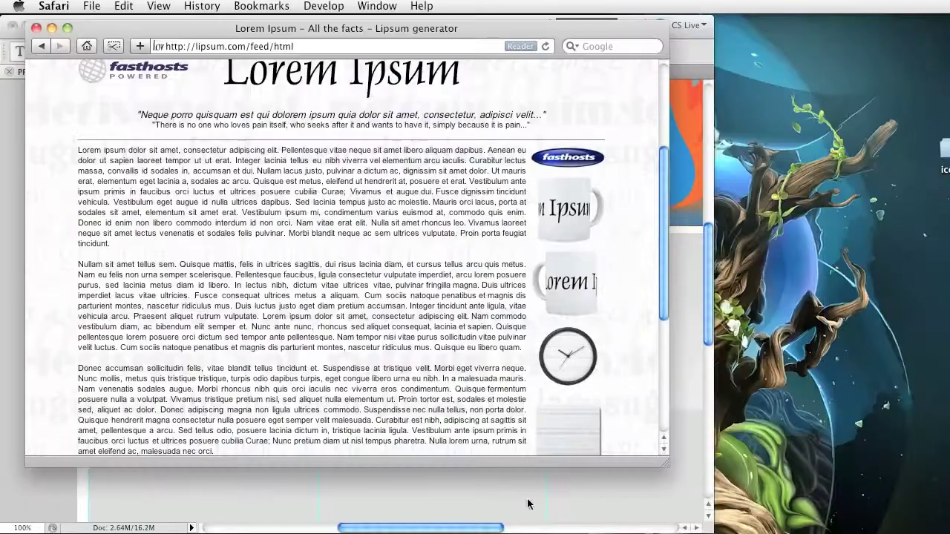
Select and copy the second Lorem Ipsum paragraph on lipsum.com in Safari.
{"action": "left_click_drag", "start_coordinate": [406, 29], "coordinate": [482, 61]}
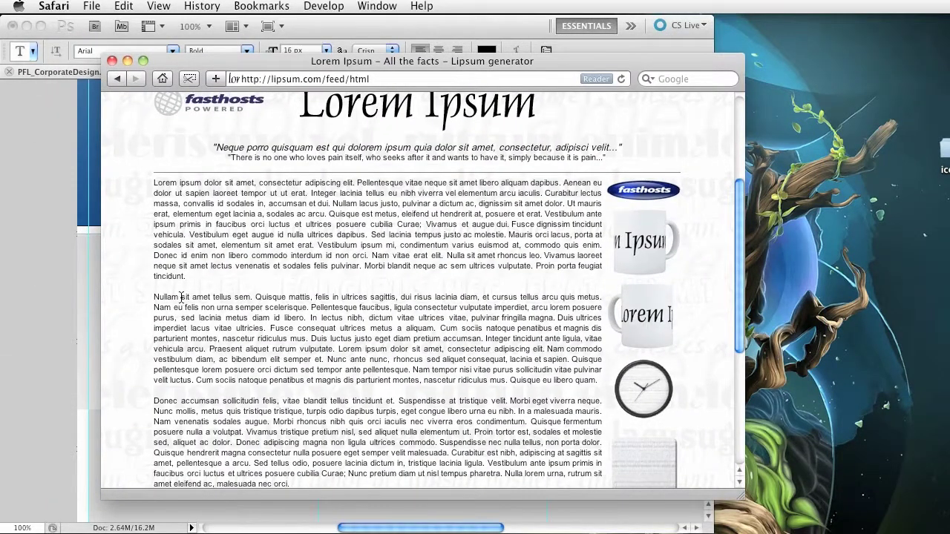
{"action": "left_click_drag", "start_coordinate": [181, 297], "coordinate": [336, 349]}
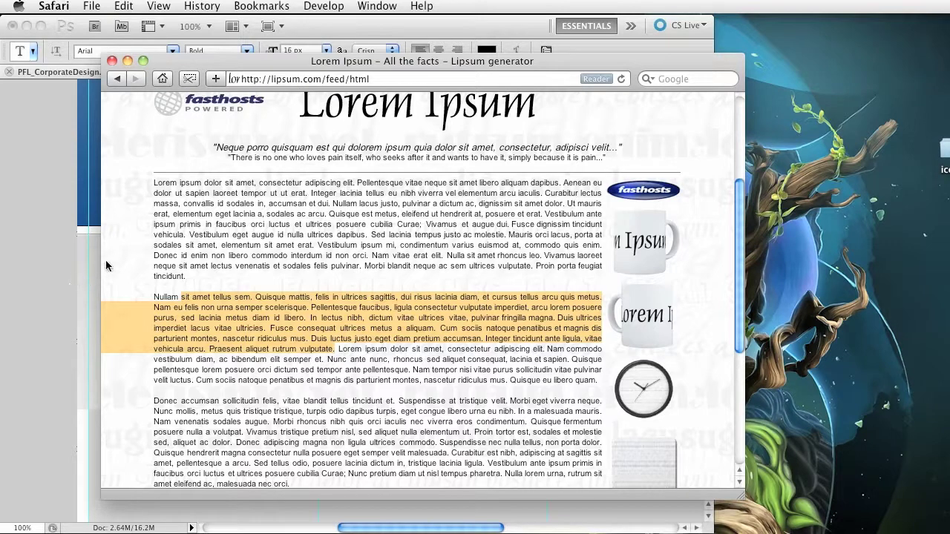
{"action": "left_click", "coordinate": [28, 245]}
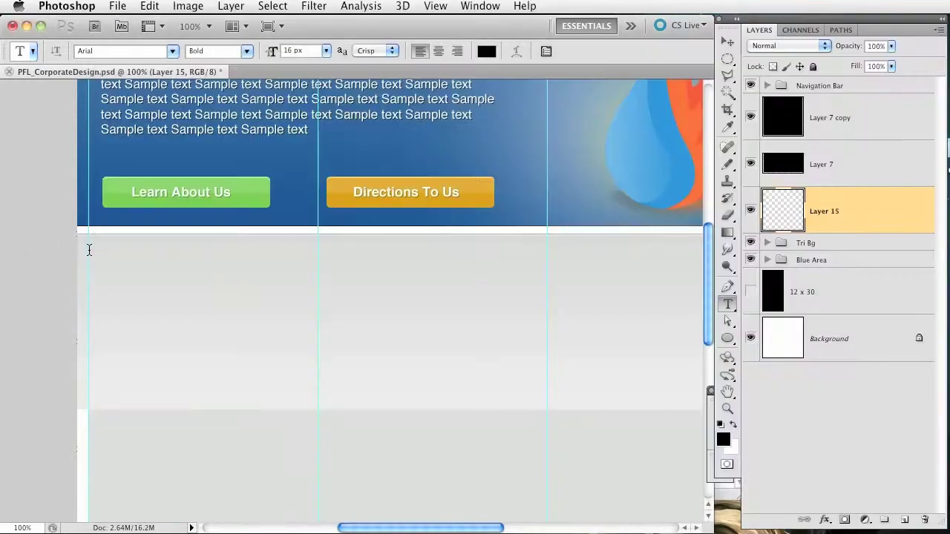
Paste the filler text into a paragraph box in the first column and trim the overflow.
{"action": "left_click_drag", "start_coordinate": [88, 247], "coordinate": [312, 388]}
{"action": "left_click_drag", "start_coordinate": [301, 387], "coordinate": [317, 393]}
{"action": "key", "text": "super+v"}
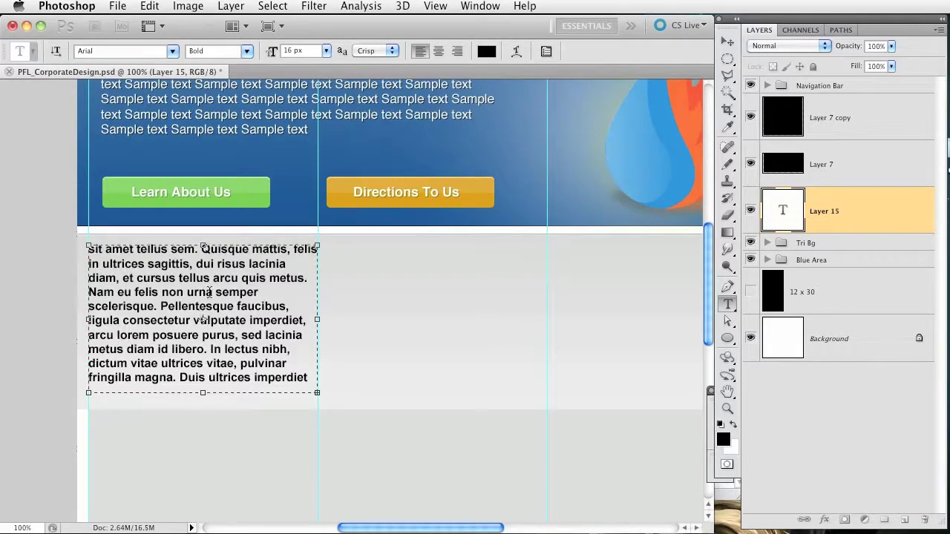
{"action": "left_click", "coordinate": [300, 376], "text": "shift"}
{"action": "key", "text": "BackSpace"}
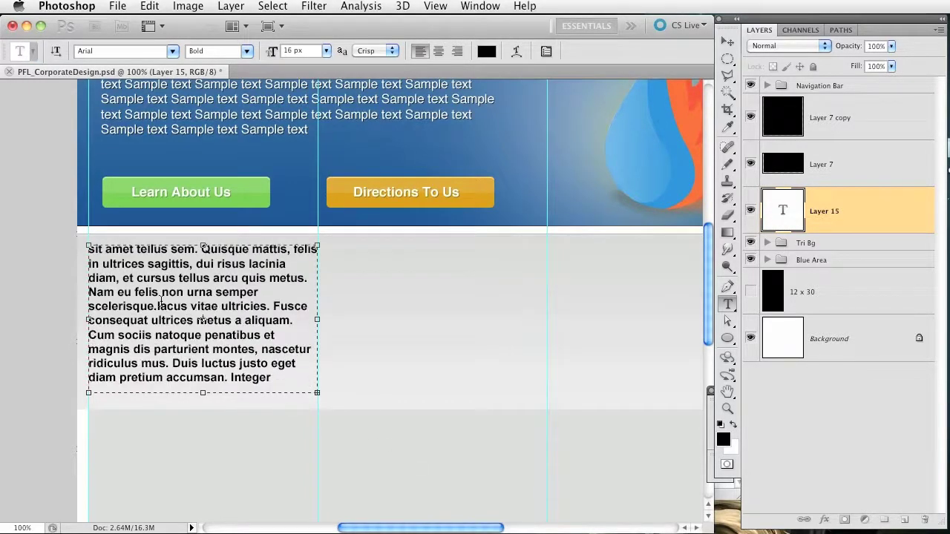
{"action": "left_click_drag", "start_coordinate": [158, 305], "coordinate": [393, 435]}
{"action": "key", "text": "BackSpace"}
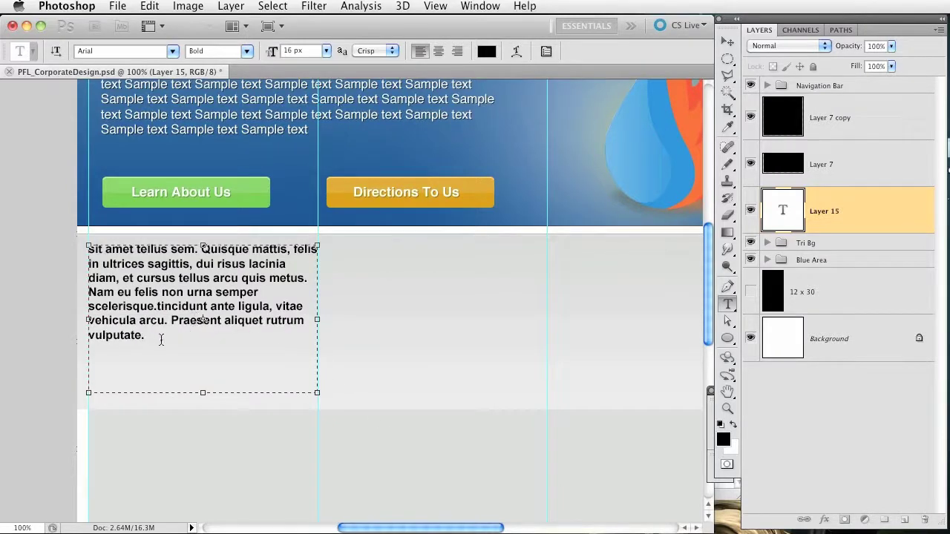
Set the whole paragraph to 13 px Arial Regular.
{"action": "key", "text": "super+a"}
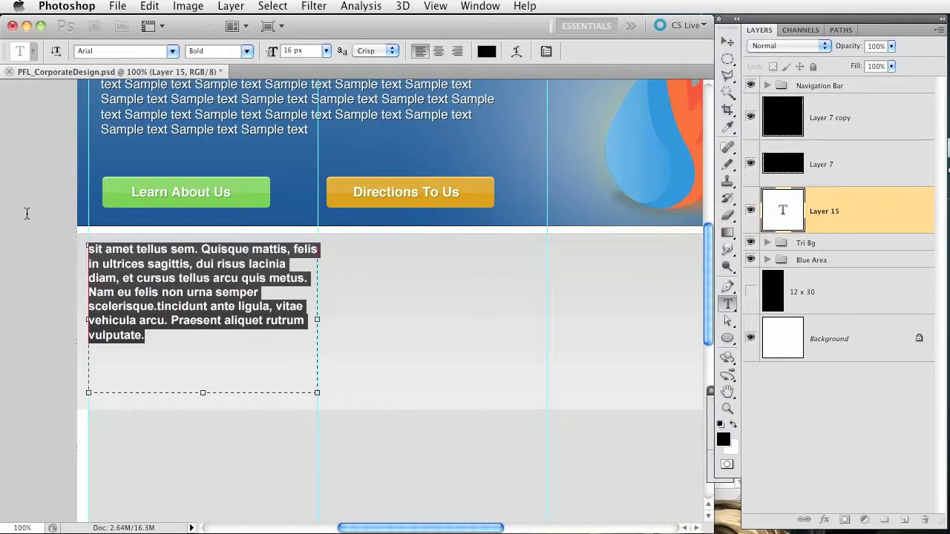
{"action": "double_click", "coordinate": [290, 50]}
{"action": "type", "text": "13"}
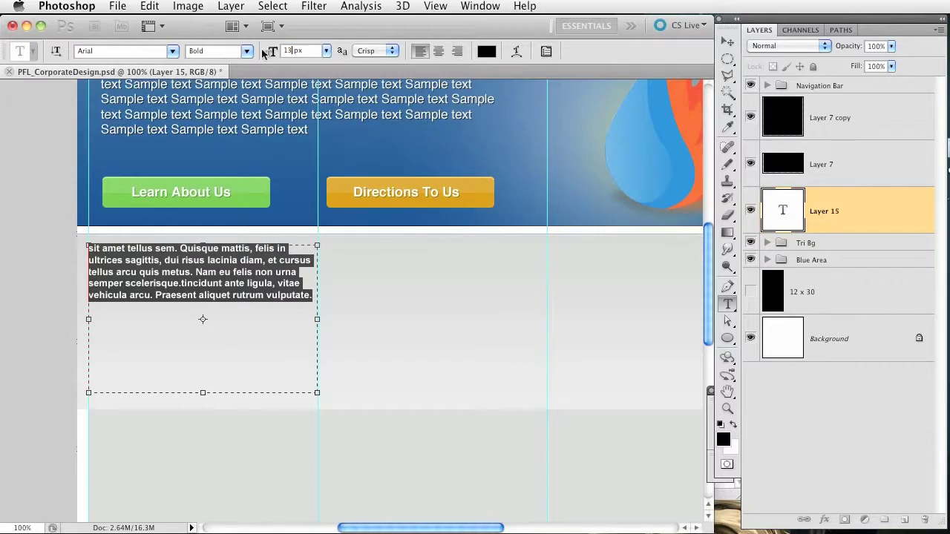
{"action": "left_click", "coordinate": [248, 51]}
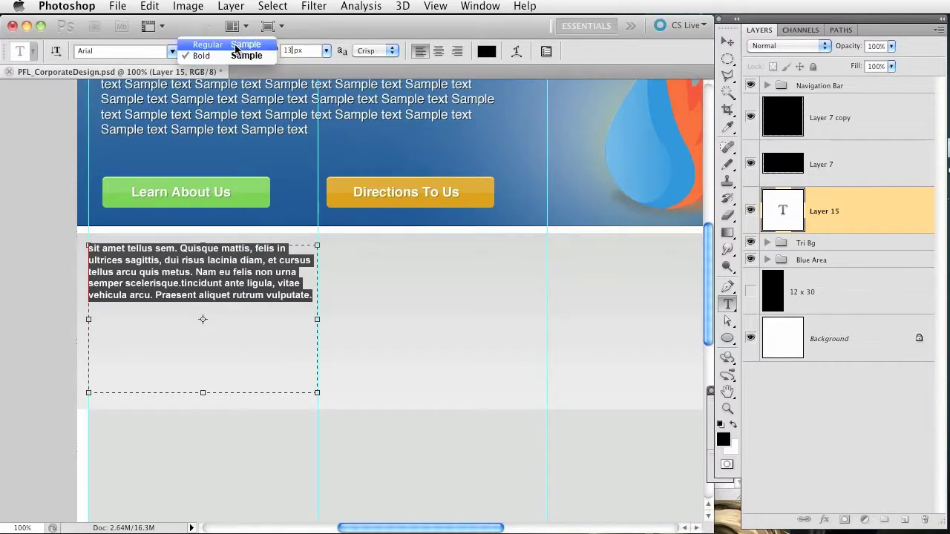
{"action": "left_click", "coordinate": [236, 46]}
{"action": "key", "text": "super+h"}
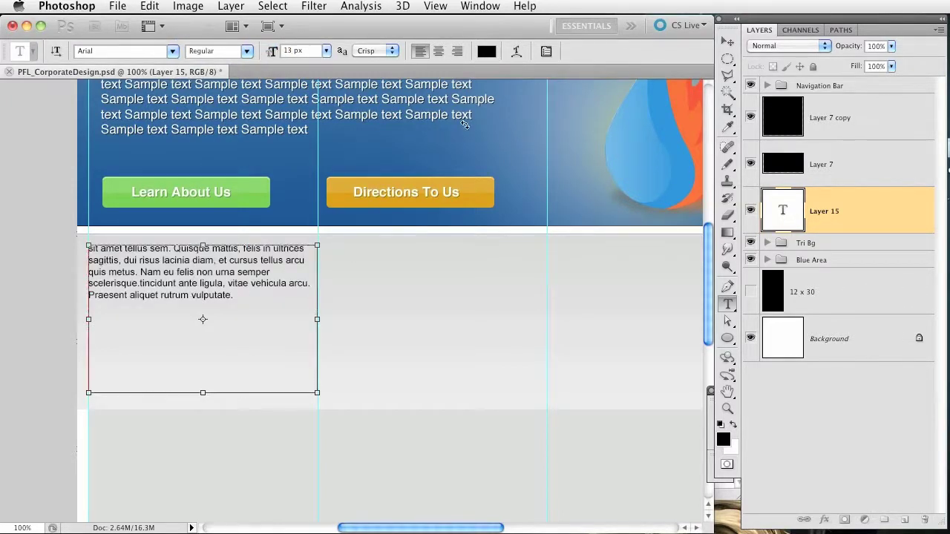
Make the paragraph text dark gray and add blank lines above it for a title.
{"action": "left_click", "coordinate": [486, 52]}
{"action": "left_click", "coordinate": [445, 281]}
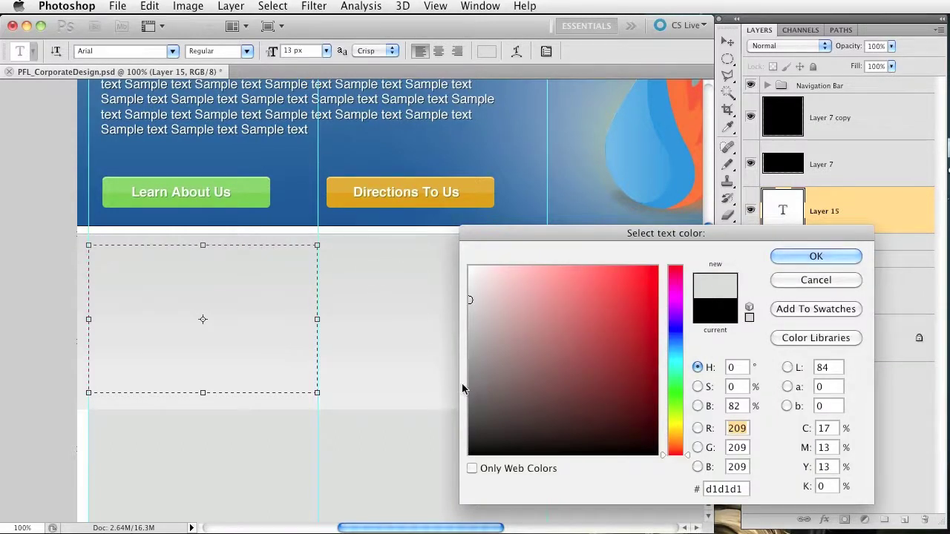
{"action": "mouse_move", "coordinate": [462, 387]}
{"action": "left_mouse_down"}
{"action": "mouse_move", "coordinate": [479, 396]}
{"action": "mouse_move", "coordinate": [467, 398]}
{"action": "mouse_move", "coordinate": [478, 419]}
{"action": "mouse_move", "coordinate": [467, 410]}
{"action": "left_mouse_up"}
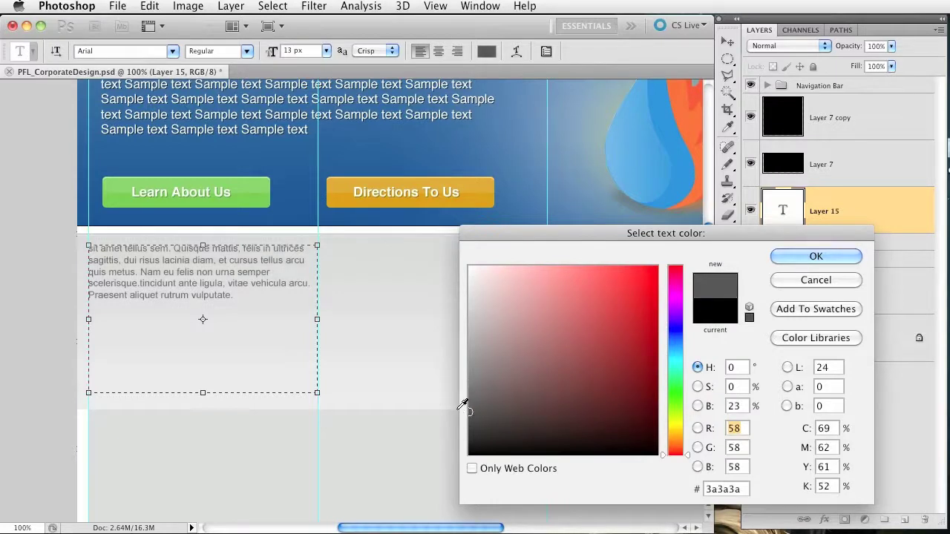
{"action": "key", "text": "Return"}
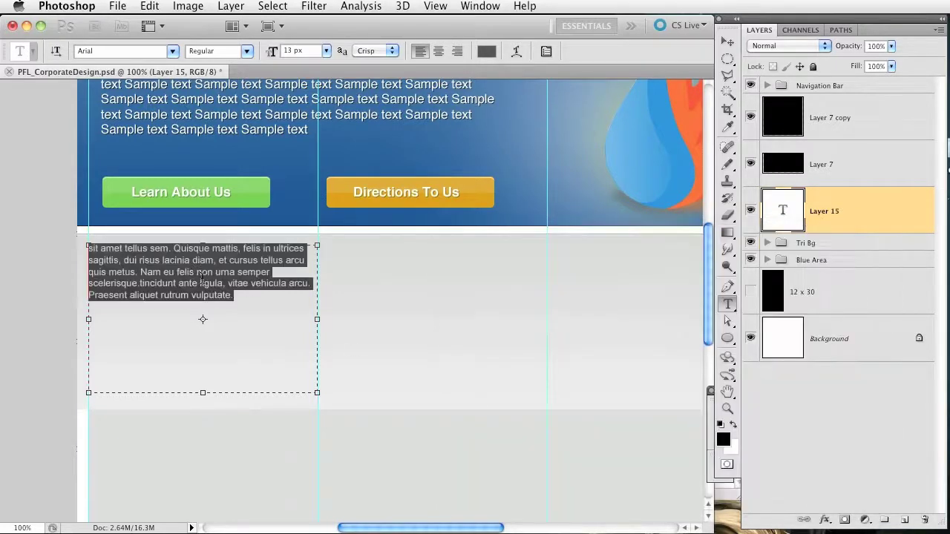
{"action": "left_click", "coordinate": [90, 251]}
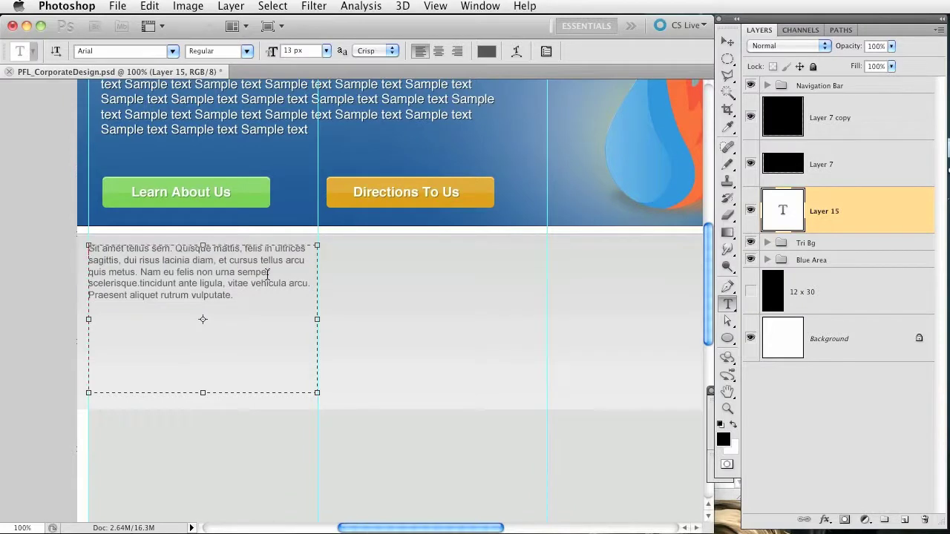
{"action": "key", "text": "Return"}
{"action": "key", "text": "Return"}
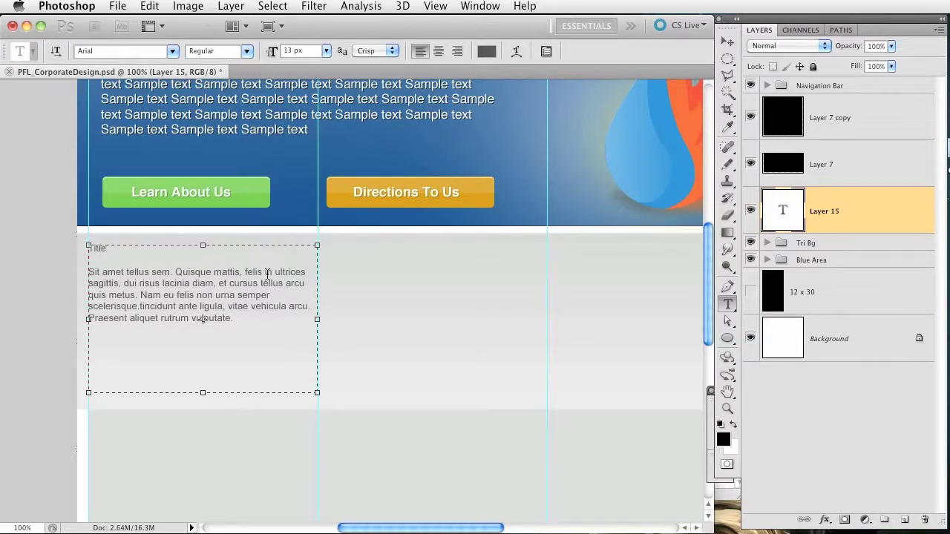
Make the Title 1 heading larger, darker gray and bold.
{"action": "left_click_drag", "start_coordinate": [118, 249], "coordinate": [30, 245]}
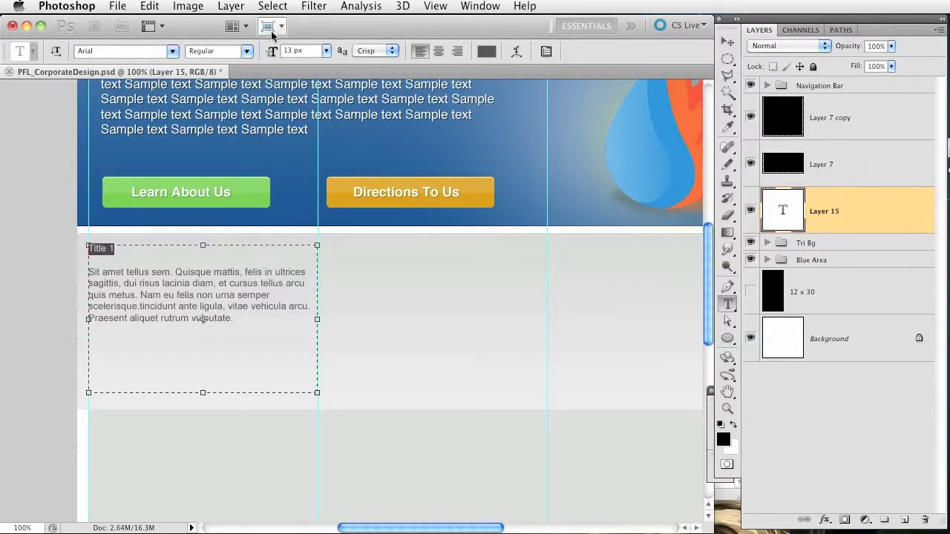
{"action": "left_click_drag", "start_coordinate": [269, 50], "coordinate": [278, 50]}
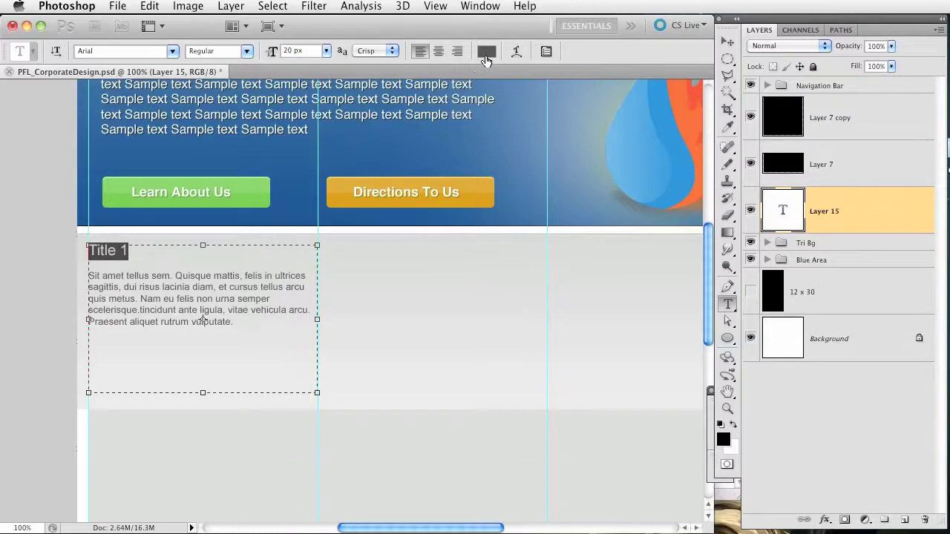
{"action": "left_click", "coordinate": [486, 51]}
{"action": "left_click_drag", "start_coordinate": [498, 420], "coordinate": [449, 434]}
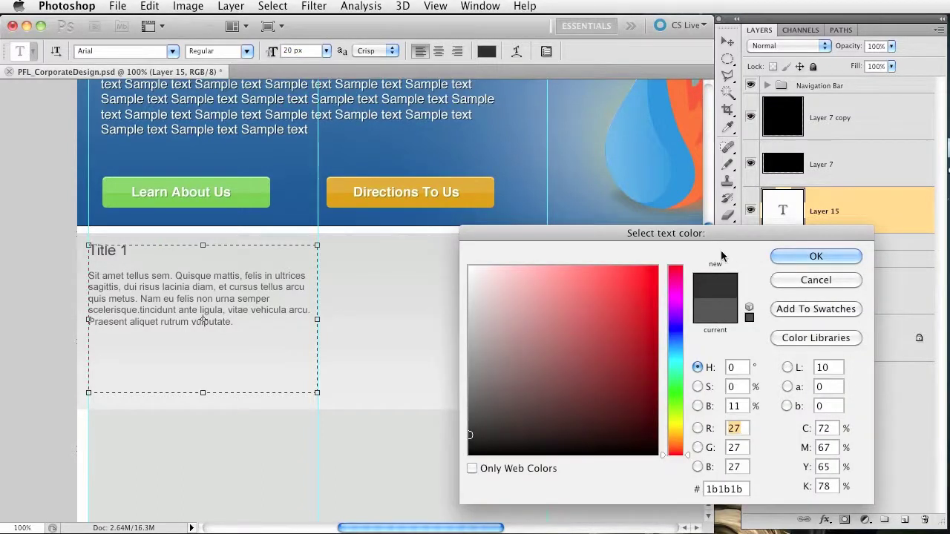
{"action": "left_click", "coordinate": [816, 256]}
{"action": "left_click", "coordinate": [247, 51]}
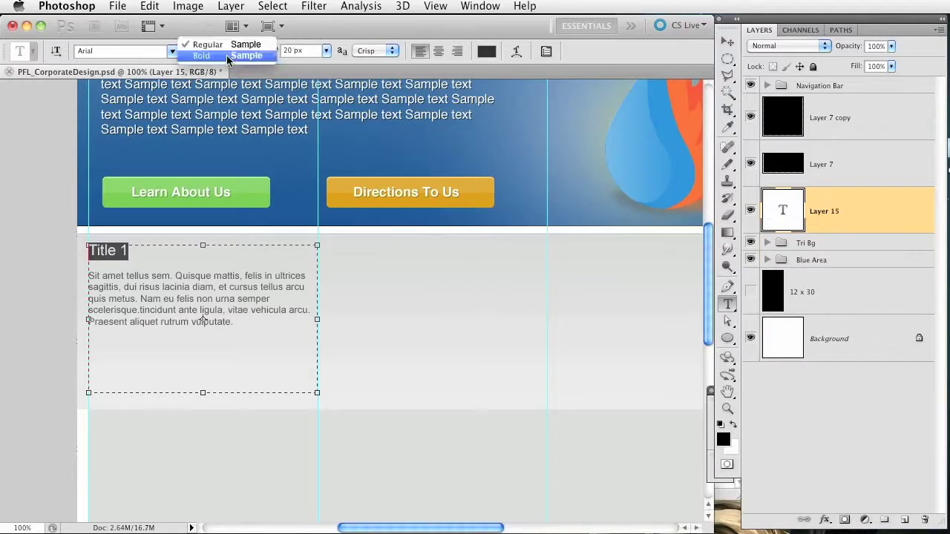
{"action": "left_click", "coordinate": [226, 62]}
{"action": "left_click", "coordinate": [144, 255]}
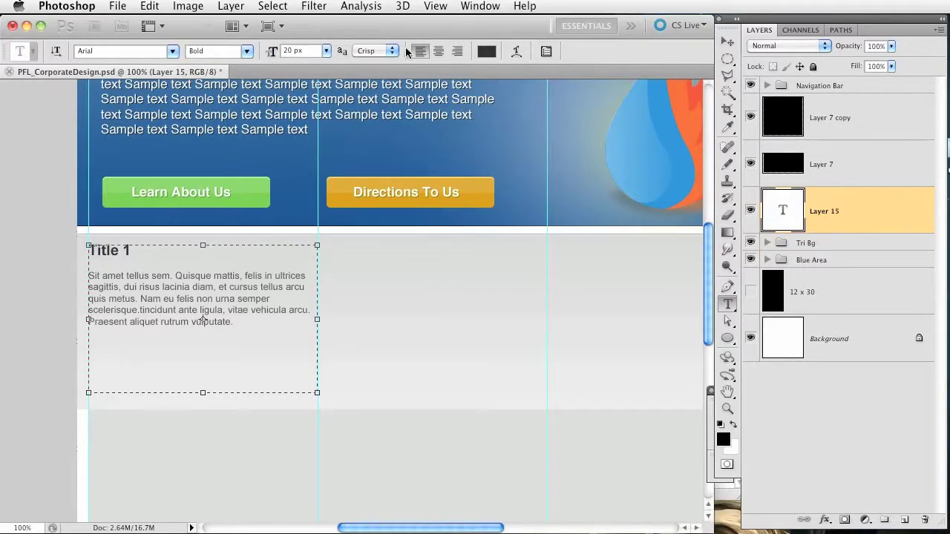
Centre the heading and change it to 'Sample Title 1'.
{"action": "left_click", "coordinate": [439, 50]}
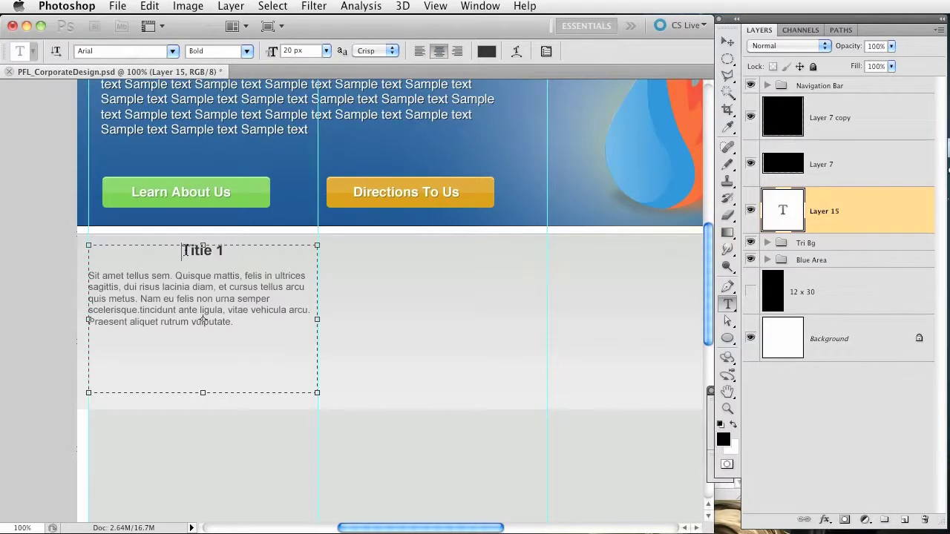
{"action": "type", "text": "Sample"}
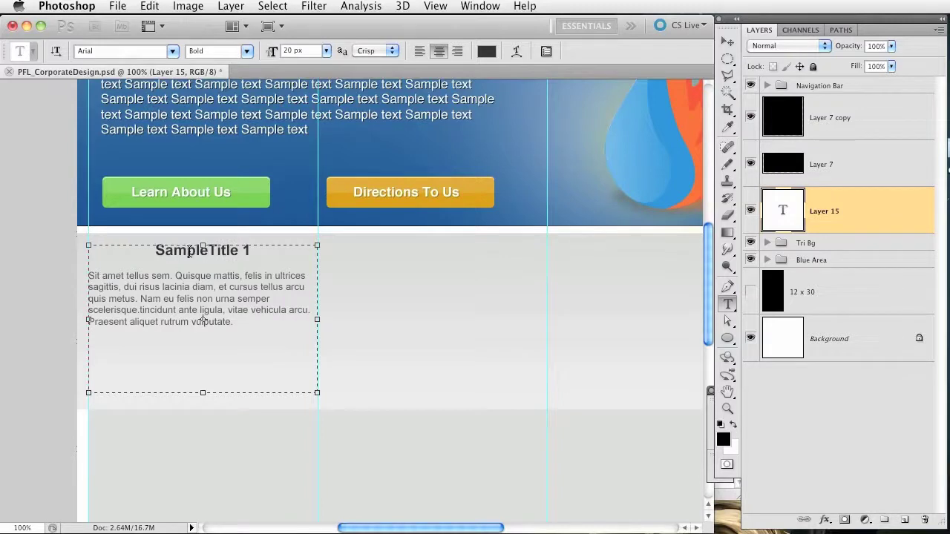
{"action": "key", "text": "super+Return"}
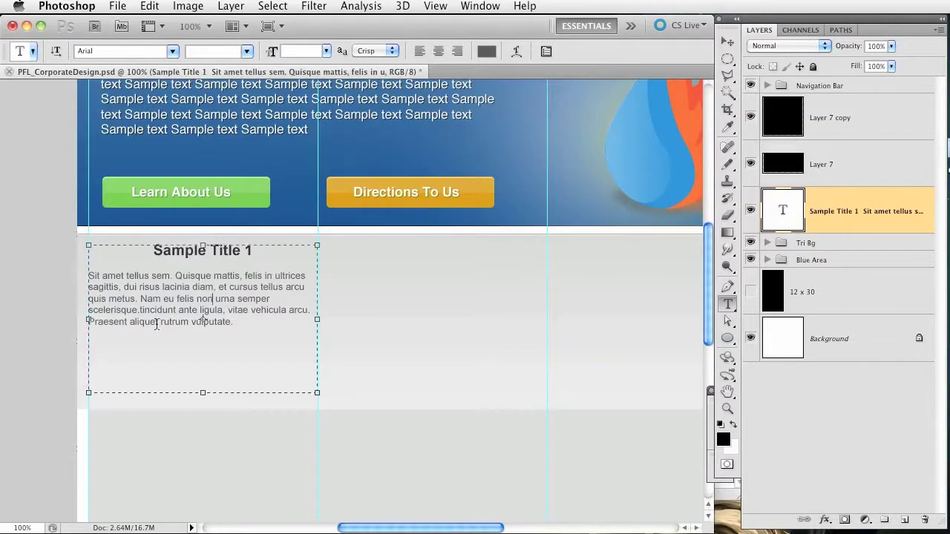
{"action": "left_click", "coordinate": [156, 324]}
Narrow the Sample Title 1 paragraph box to six lines and nudge the text block down a few pixels.
{"action": "left_click_drag", "start_coordinate": [89, 390], "coordinate": [96, 394]}
{"action": "key", "text": "super+Return"}
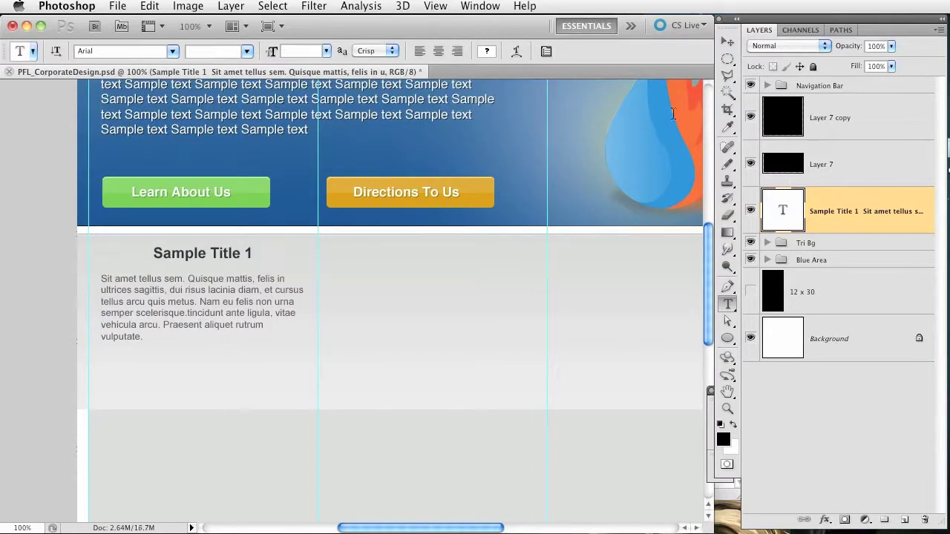
{"action": "left_click", "coordinate": [730, 42]}
{"action": "key", "text": "Down"}
{"action": "key", "text": "Down"}
{"action": "key", "text": "Down"}
{"action": "key", "text": "Down"}
{"action": "key", "text": "Down"}
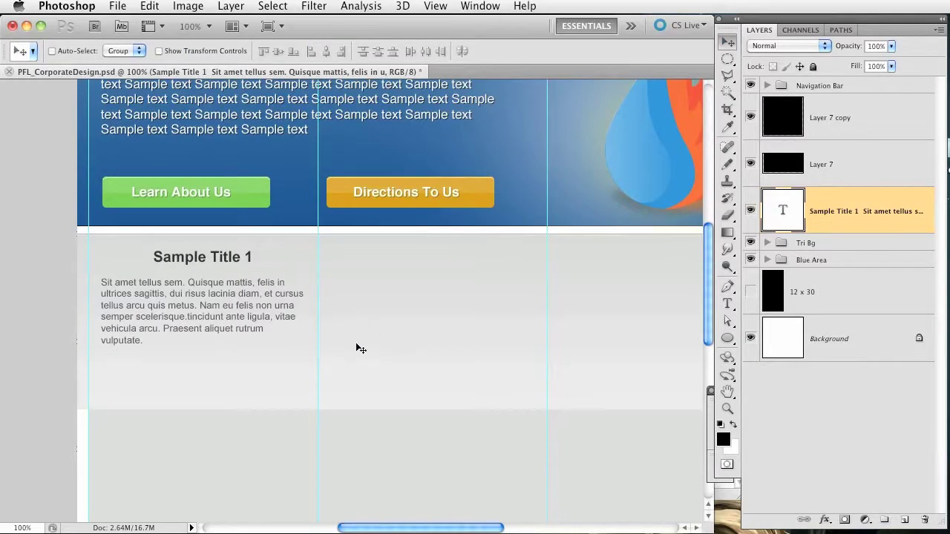
{"action": "scroll", "coordinate": [326, 297], "scroll_direction": "down", "scroll_amount": 3}
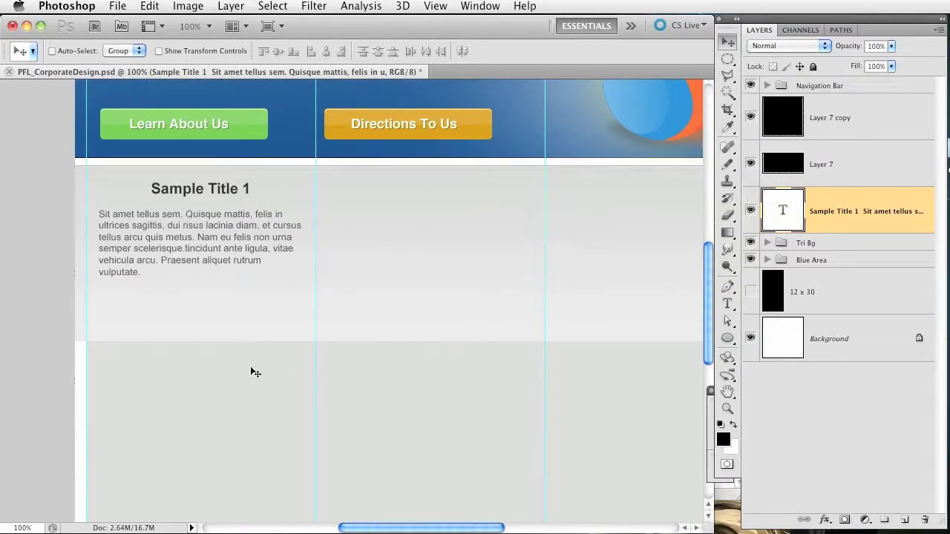
{"action": "left_click_drag", "start_coordinate": [452, 359], "coordinate": [452, 255]}
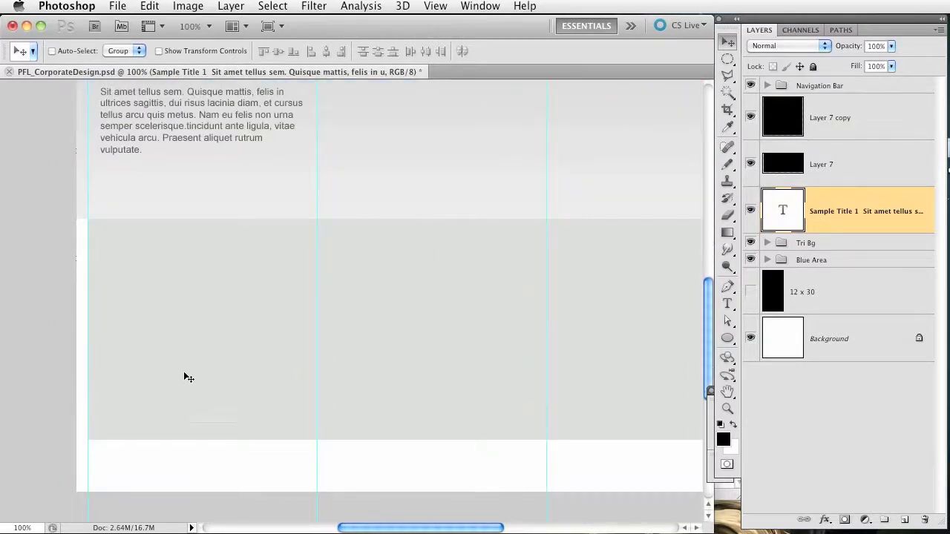
{"action": "left_click_drag", "start_coordinate": [384, 192], "coordinate": [376, 331]}
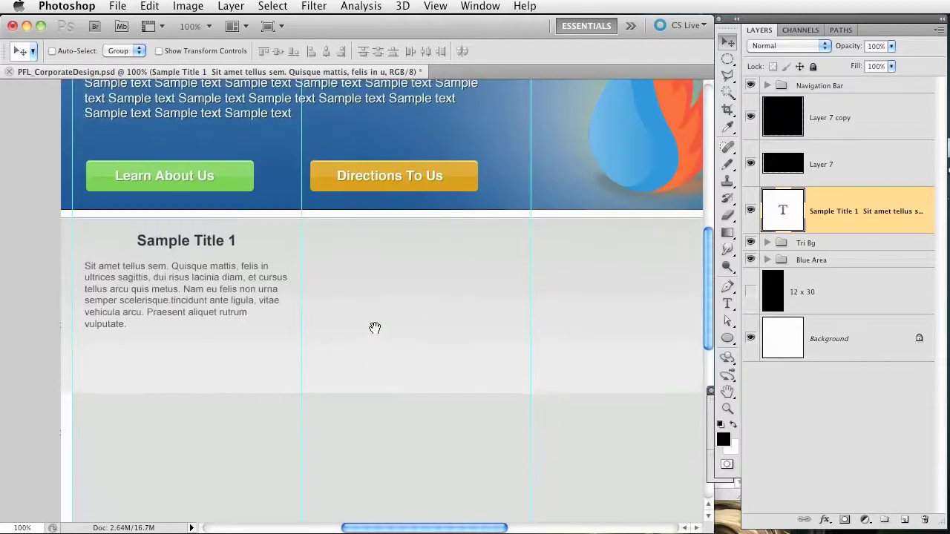
Alt-drag copies of the Sample Title 1 block into columns two and three, then shift all three down.
{"action": "left_click_drag", "start_coordinate": [199, 299], "coordinate": [421, 304]}
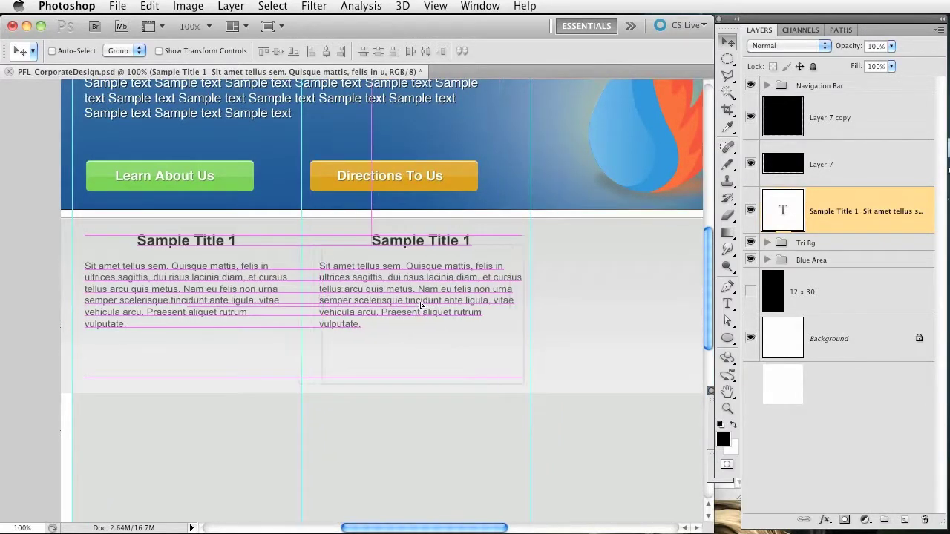
{"action": "left_click_drag", "start_coordinate": [418, 305], "coordinate": [417, 304]}
{"action": "key", "text": "Left"}
{"action": "key", "text": "Left"}
{"action": "key", "text": "Left"}
{"action": "key", "text": "Left"}
{"action": "key", "text": "Left"}
{"action": "key", "text": "Left"}
{"action": "key", "text": "Left"}
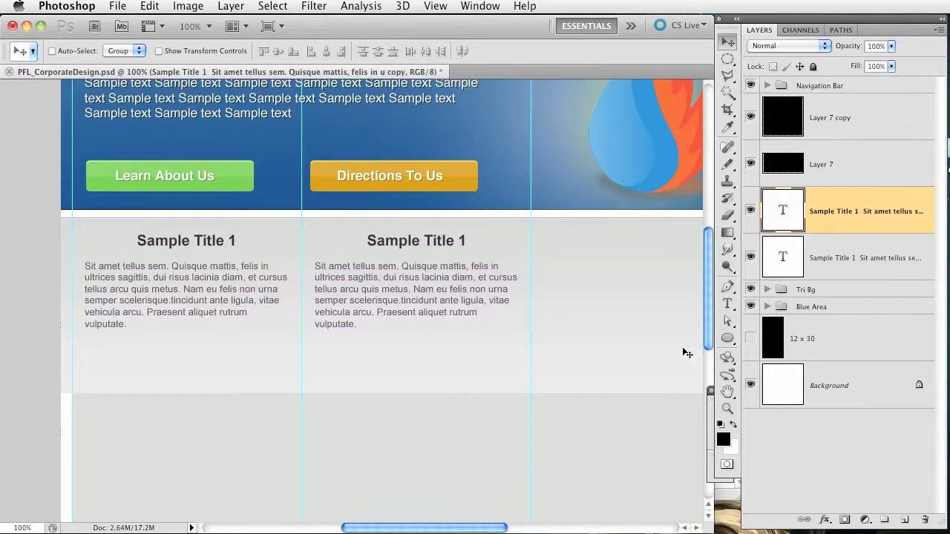
{"action": "left_click_drag", "start_coordinate": [539, 342], "coordinate": [433, 332]}
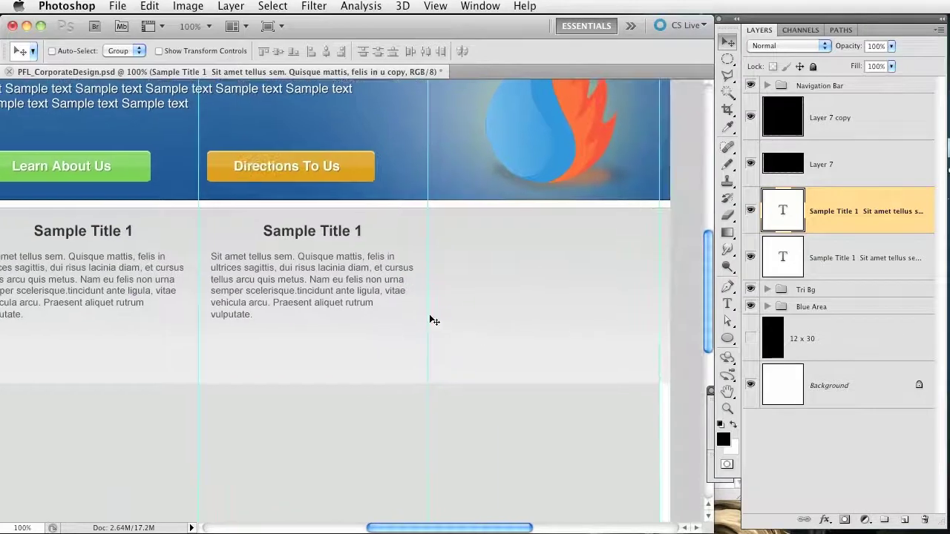
{"action": "left_click_drag", "start_coordinate": [334, 303], "coordinate": [555, 303]}
{"action": "key", "text": "Right"}
{"action": "key", "text": "Right"}
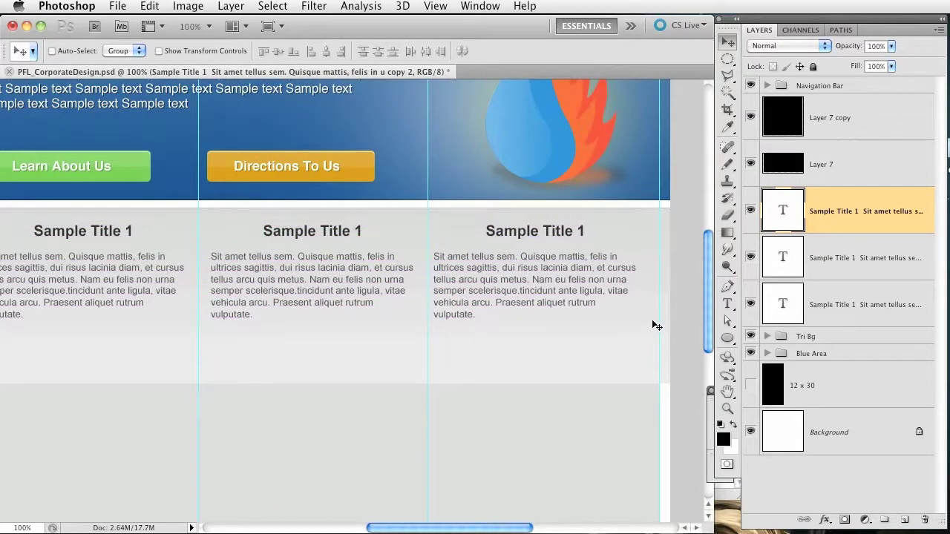
{"action": "key", "text": "Right"}
{"action": "key", "text": "Right"}
{"action": "key", "text": "Right"}
{"action": "key", "text": "Right"}
{"action": "key", "text": "Right"}
{"action": "key", "text": "Right"}
{"action": "key", "text": "Right"}
{"action": "key", "text": "Right"}
{"action": "key", "text": "Right"}
{"action": "key", "text": "Right"}
{"action": "key", "text": "Right"}
{"action": "key", "text": "Right"}
{"action": "key", "text": "Right"}
{"action": "key", "text": "Right"}
{"action": "key", "text": "Right"}
{"action": "key", "text": "Right"}
{"action": "key", "text": "Right"}
{"action": "key", "text": "Right"}
{"action": "key", "text": "Right"}
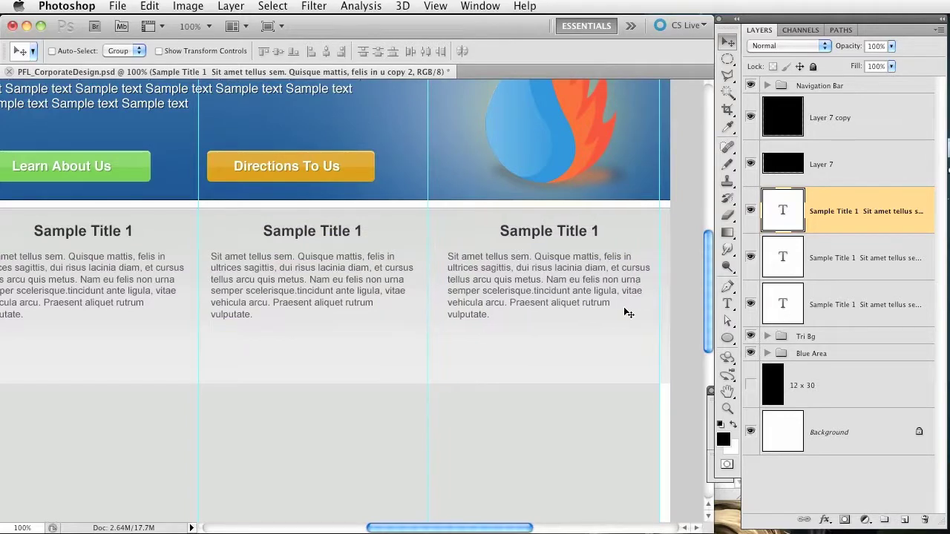
{"action": "key", "text": "Left"}
{"action": "key", "text": "Left"}
{"action": "key", "text": "Left"}
{"action": "key", "text": "Left"}
{"action": "key", "text": "Left"}
{"action": "key", "text": "Left"}
{"action": "key", "text": "Left"}
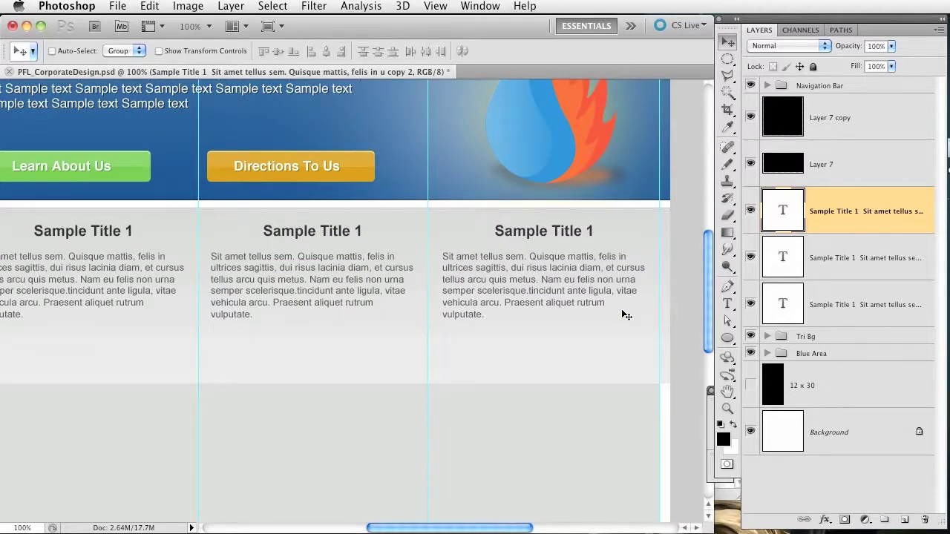
{"action": "scroll", "coordinate": [416, 287], "scroll_direction": "left", "scroll_amount": 5}
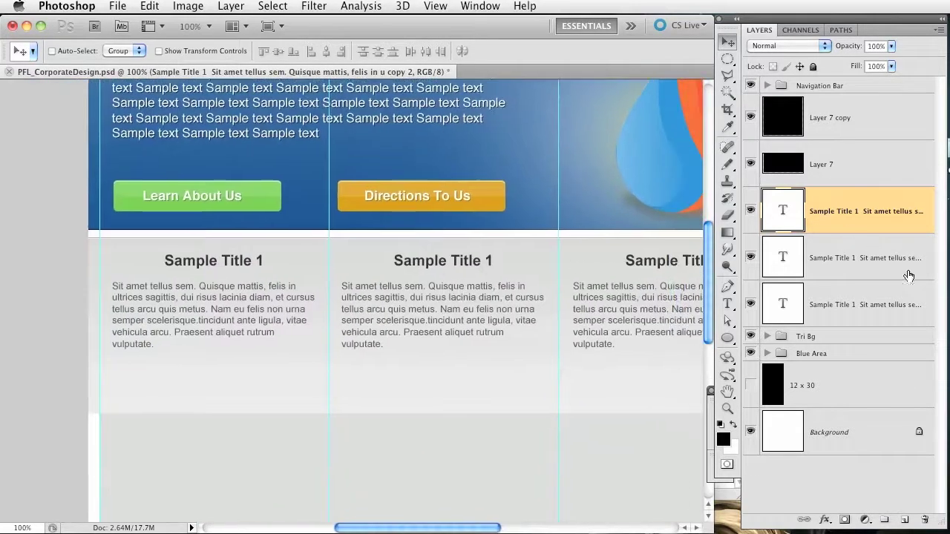
{"action": "left_click", "coordinate": [857, 302], "text": "shift"}
{"action": "key", "text": "shift+Down"}
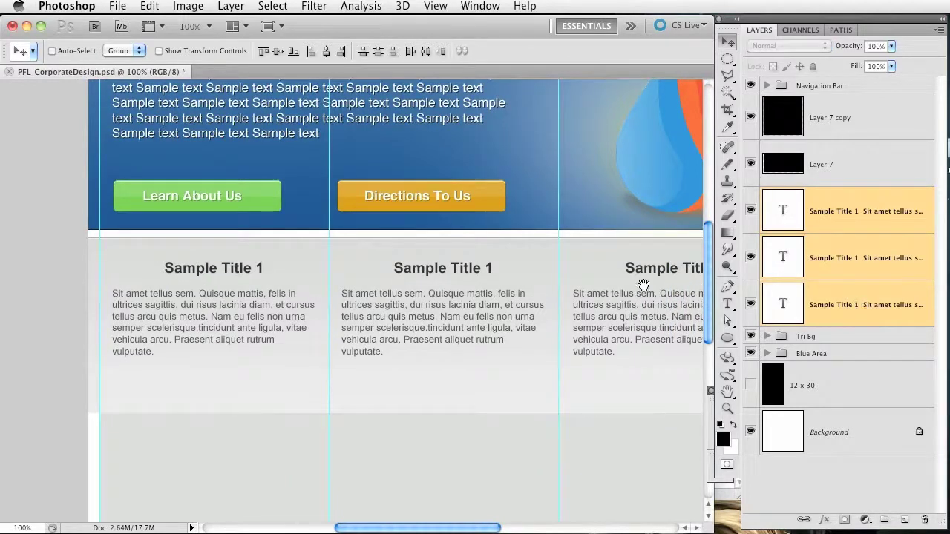
Change the copied titles' numbers to read Sample Title 2 and Sample Title 3.
{"action": "key", "text": "t"}
{"action": "left_click", "coordinate": [489, 268]}
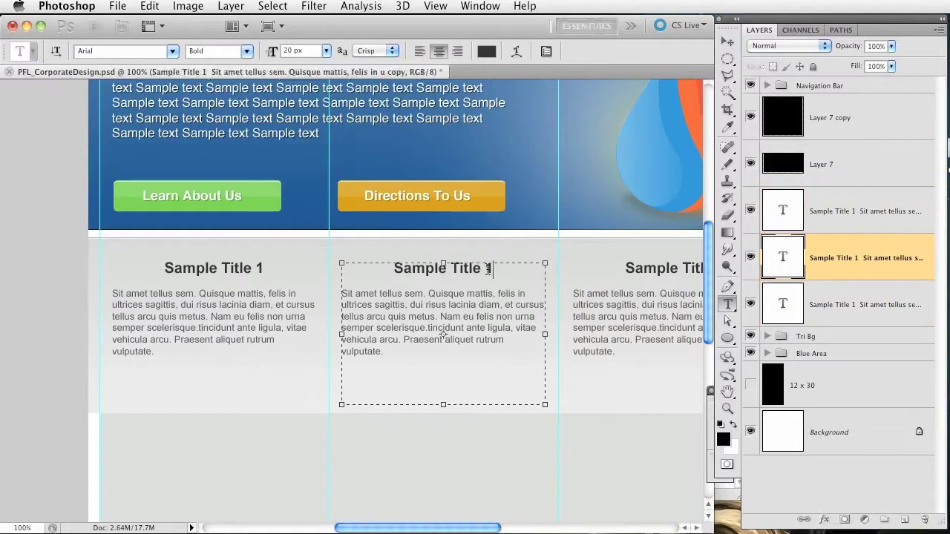
{"action": "key", "text": "shift+Left"}
{"action": "type", "text": "2"}
{"action": "key", "text": "super+Return"}
{"action": "left_click_drag", "start_coordinate": [586, 270], "coordinate": [478, 272]}
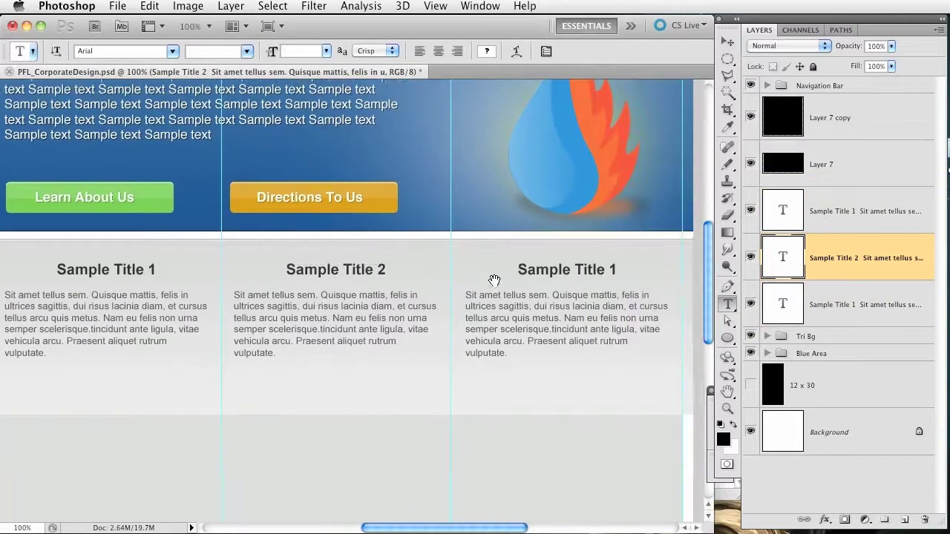
{"action": "left_click", "coordinate": [616, 268]}
{"action": "key", "text": "shift+Left"}
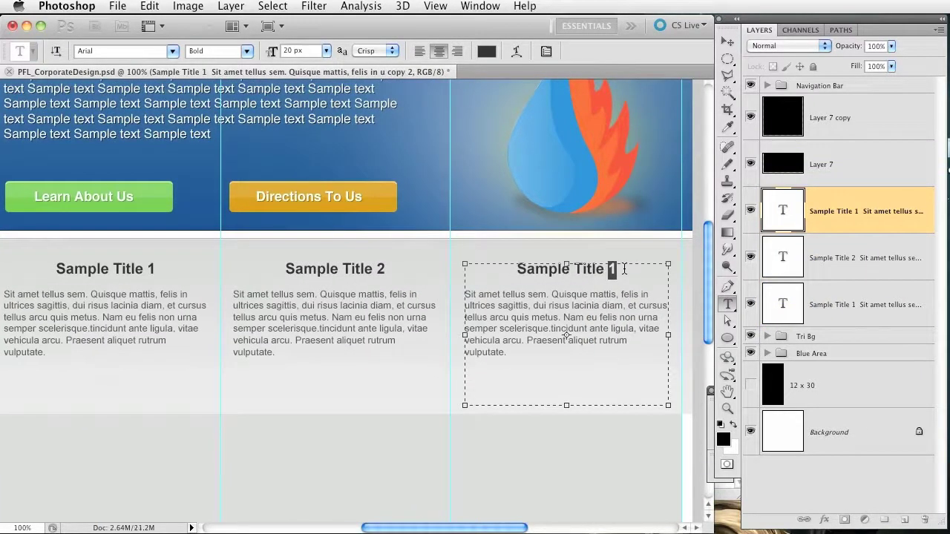
{"action": "type", "text": "3"}
{"action": "key", "text": "super+Return"}
{"action": "left_click_drag", "start_coordinate": [403, 364], "coordinate": [360, 381]}
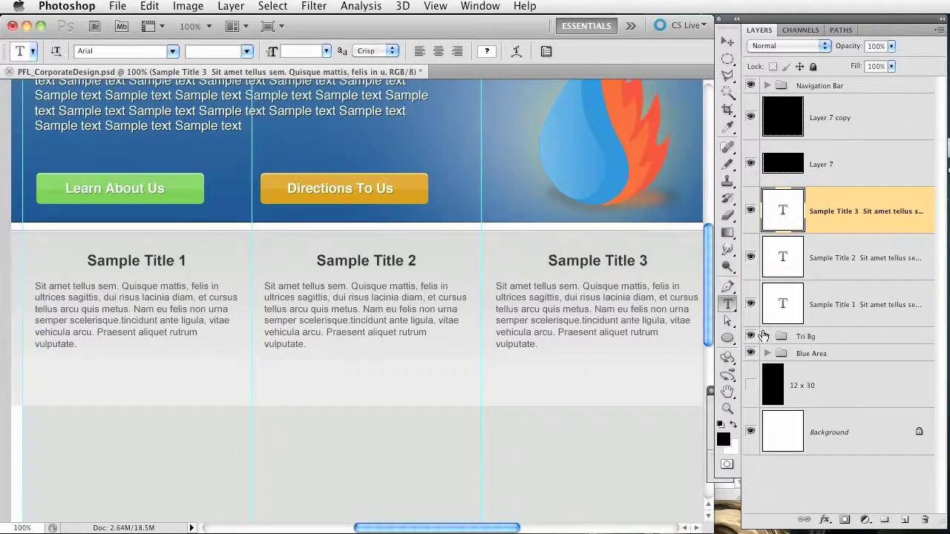
Raise the bottom edge of the Tri-Box BG gray box slightly with Free Transform.
{"action": "left_click", "coordinate": [767, 337]}
{"action": "left_click", "coordinate": [842, 461]}
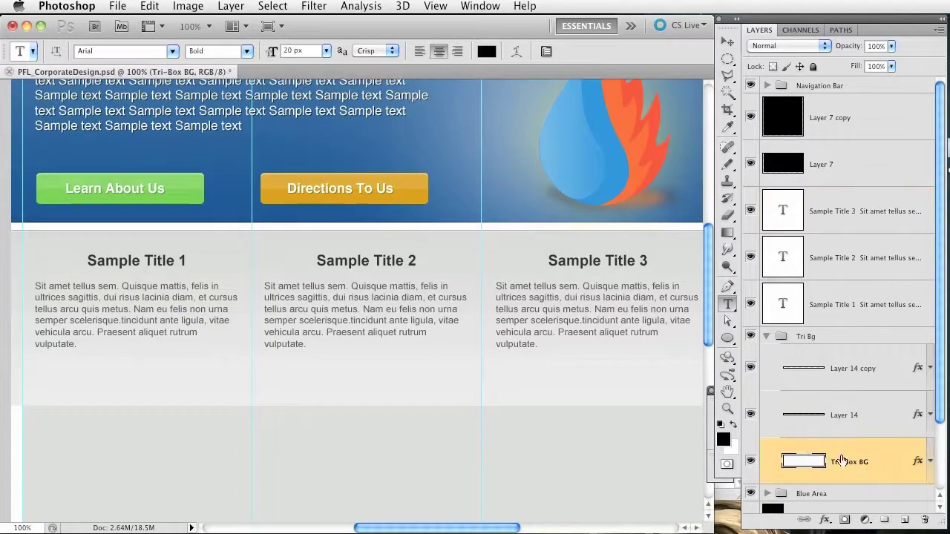
{"action": "key", "text": "ctrl+t"}
{"action": "left_click_drag", "start_coordinate": [383, 403], "coordinate": [383, 401]}
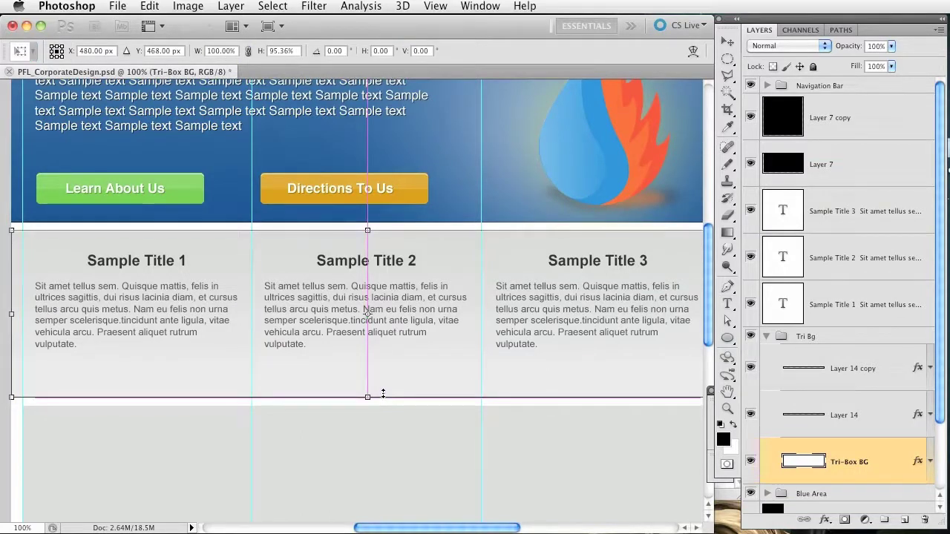
{"action": "left_click_drag", "start_coordinate": [383, 394], "coordinate": [383, 391]}
{"action": "left_click", "coordinate": [728, 304]}
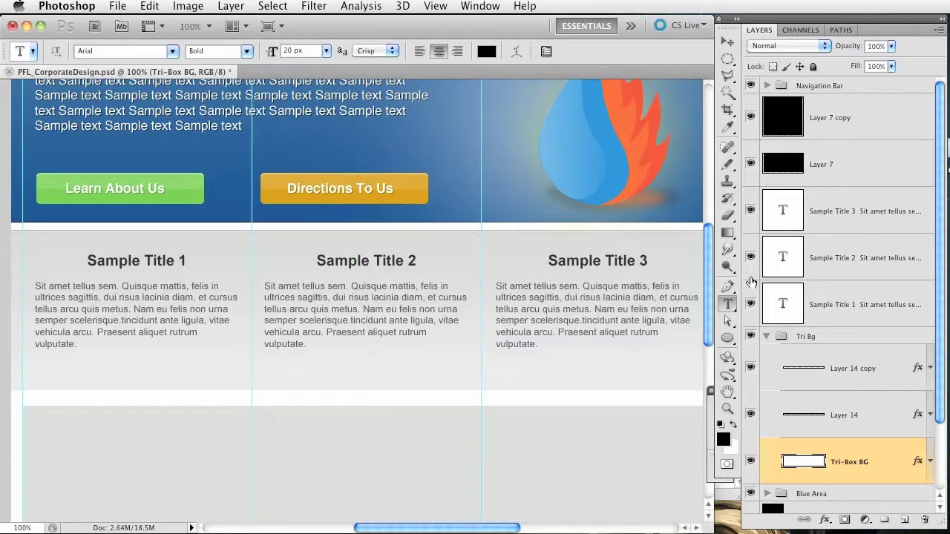
Duplicate the Layer 14 divider as Layer 14 copy 2 and move it lower in the columns.
{"action": "left_click", "coordinate": [845, 423]}
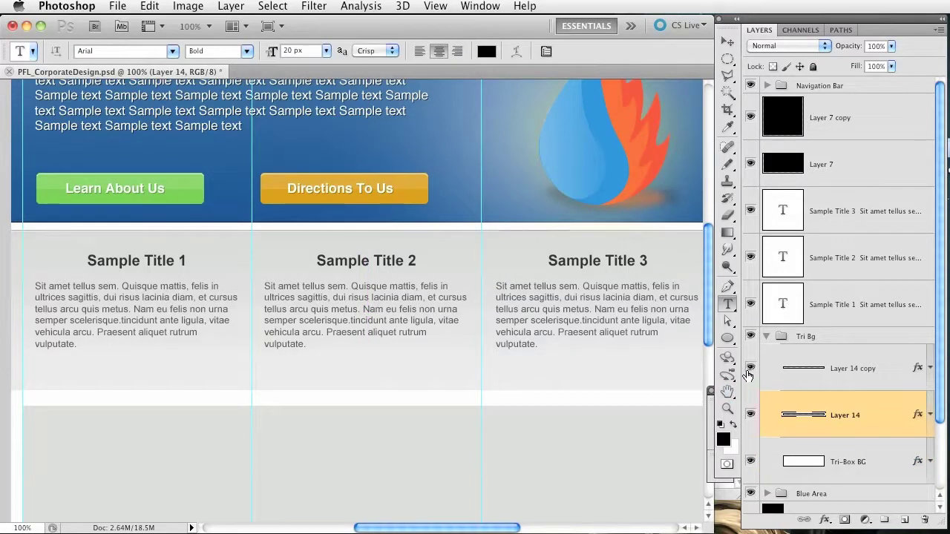
{"action": "left_click", "coordinate": [865, 369]}
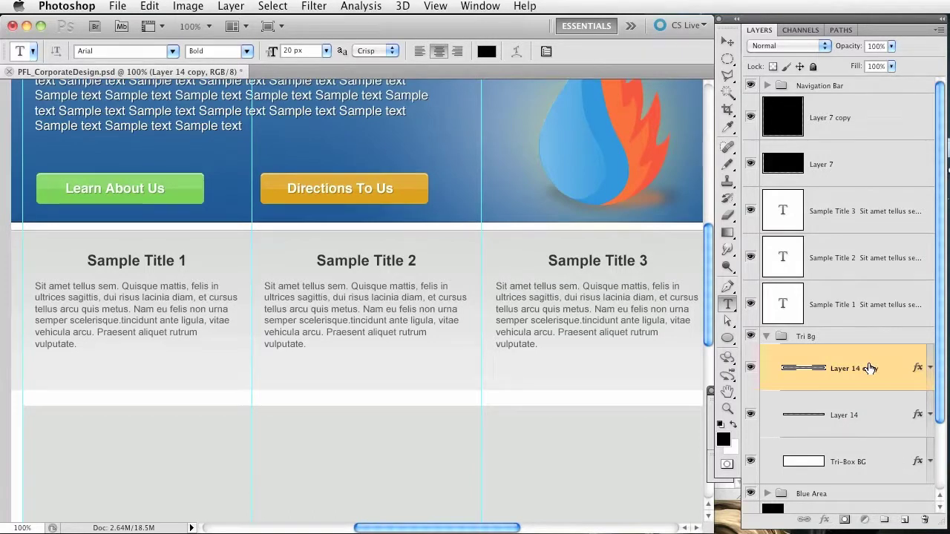
{"action": "left_click", "coordinate": [873, 414]}
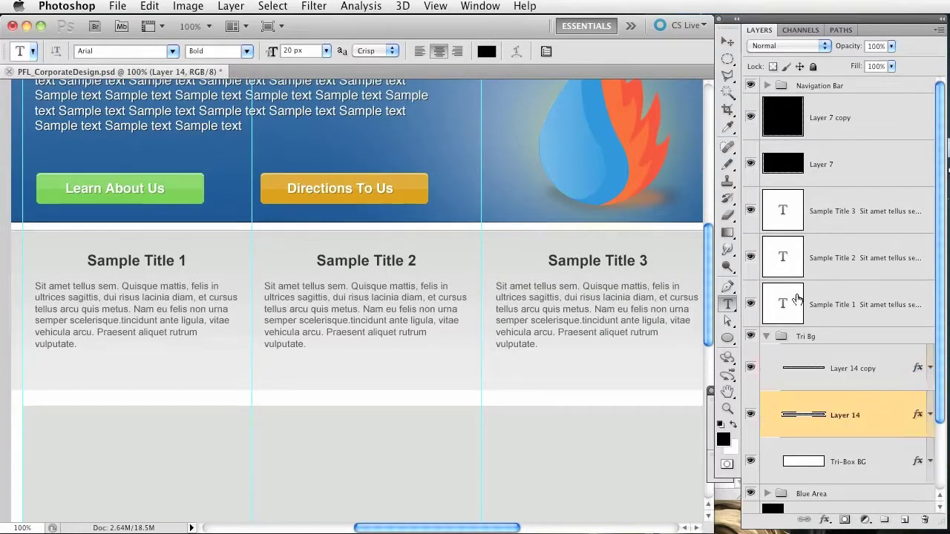
{"action": "left_click_drag", "start_coordinate": [875, 407], "coordinate": [870, 363]}
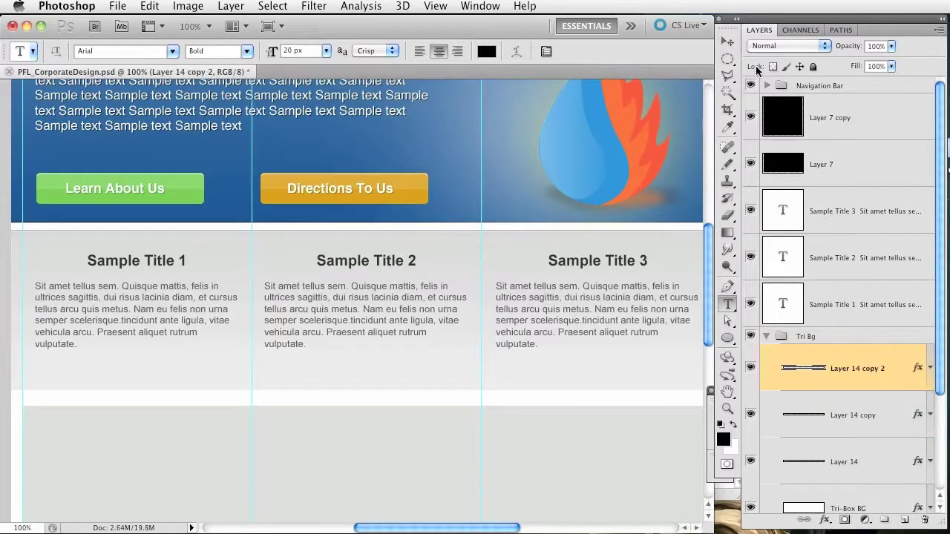
{"action": "left_click", "coordinate": [728, 42]}
{"action": "left_click_drag", "start_coordinate": [549, 241], "coordinate": [548, 402]}
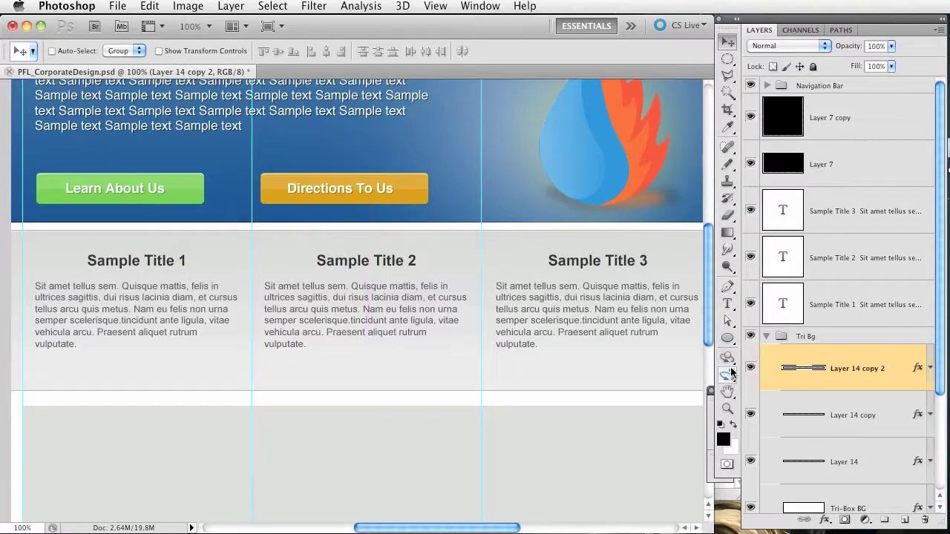
{"action": "double_click", "coordinate": [900, 375]}
Change Layer 14 copy 2's Color Overlay to the lighter gray d0d0d0.
{"action": "left_click", "coordinate": [479, 359]}
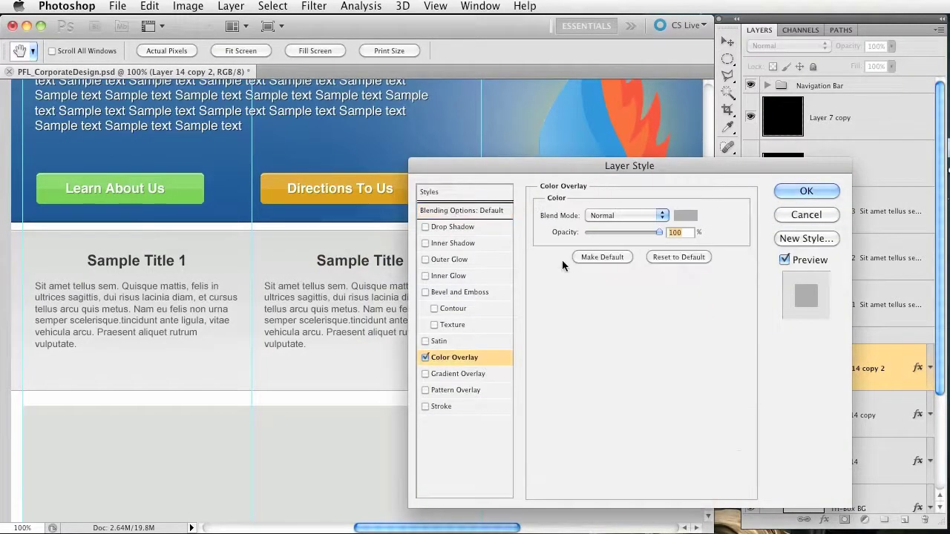
{"action": "left_click", "coordinate": [684, 216]}
{"action": "left_click", "coordinate": [472, 321]}
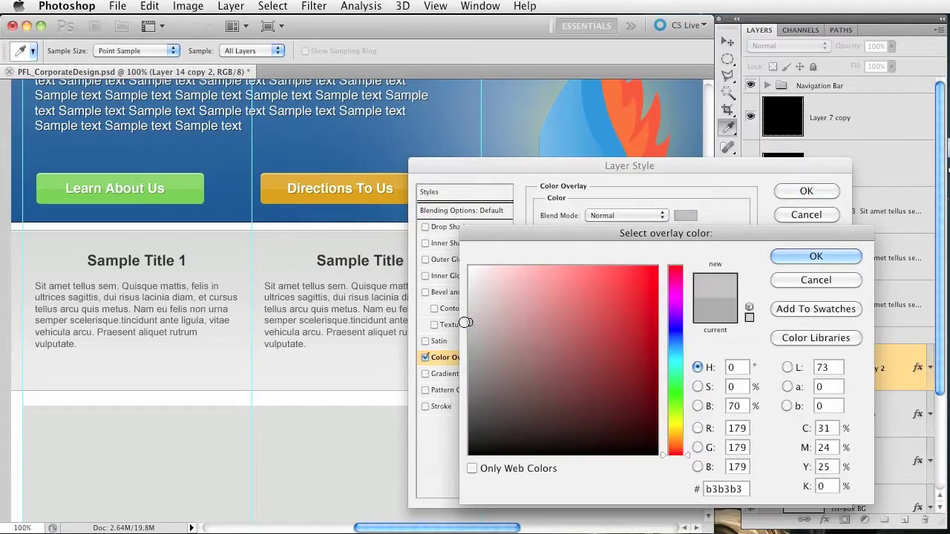
{"action": "left_click_drag", "start_coordinate": [478, 314], "coordinate": [469, 300]}
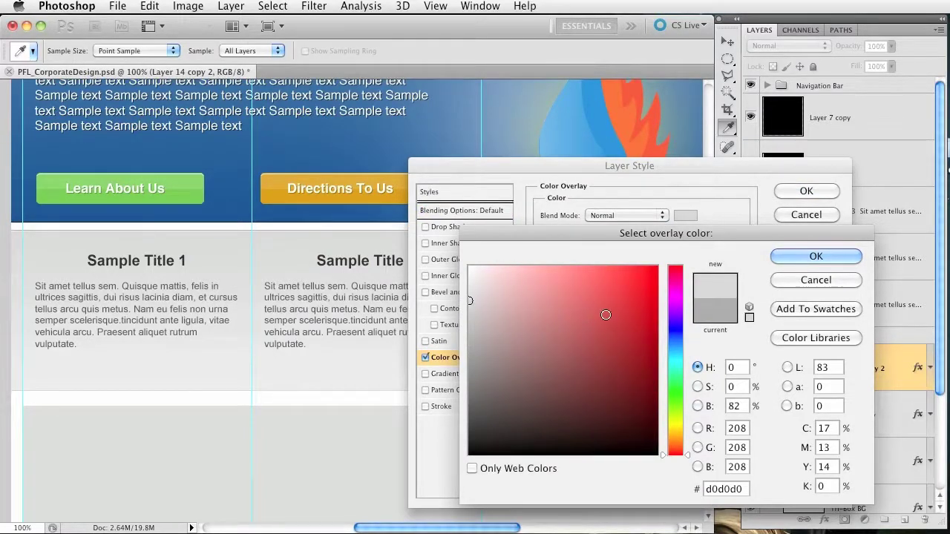
{"action": "key", "text": "Return"}
{"action": "left_click", "coordinate": [822, 193]}
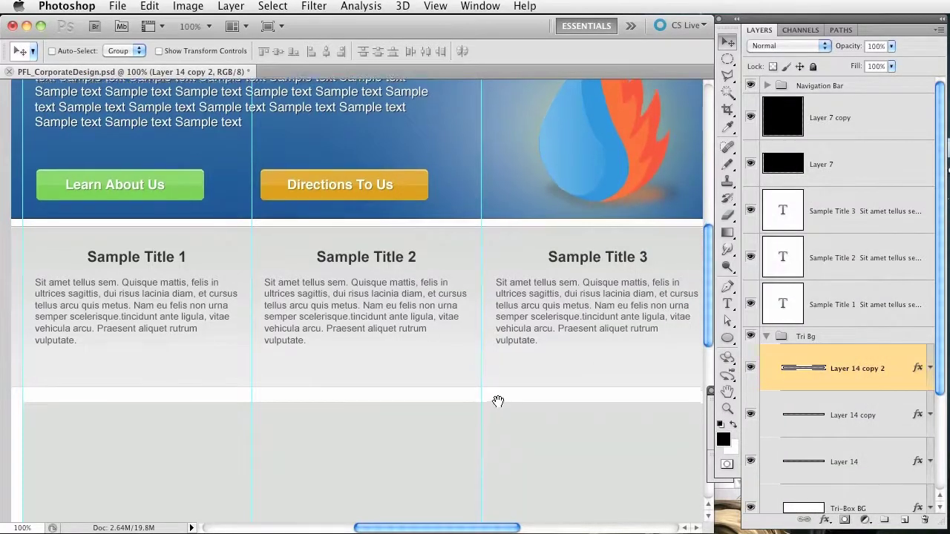
Group the three title layers and Tri Bg into a group named Center Boxes and save.
{"action": "scroll", "coordinate": [495, 371], "scroll_direction": "down", "scroll_amount": 4}
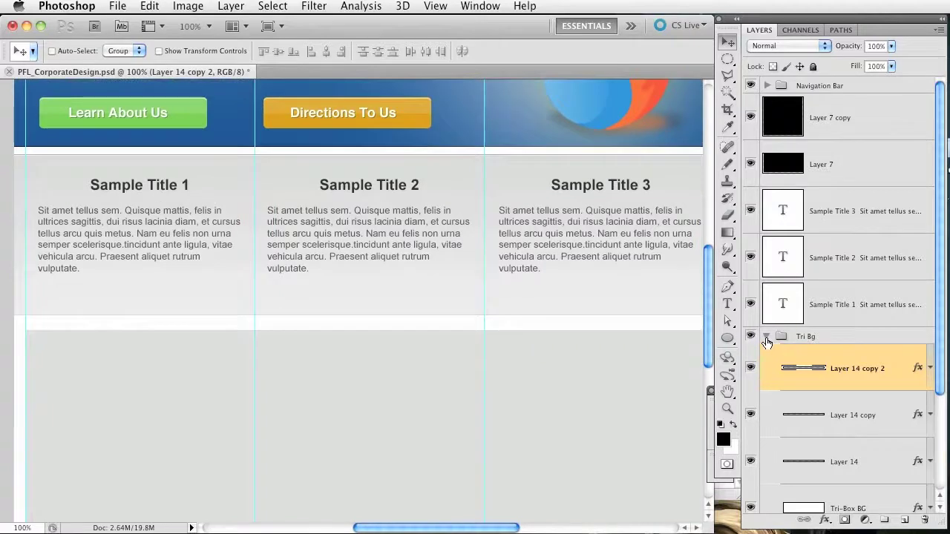
{"action": "left_click", "coordinate": [767, 336]}
{"action": "left_click", "coordinate": [861, 208], "text": "shift"}
{"action": "key", "text": "super+g"}
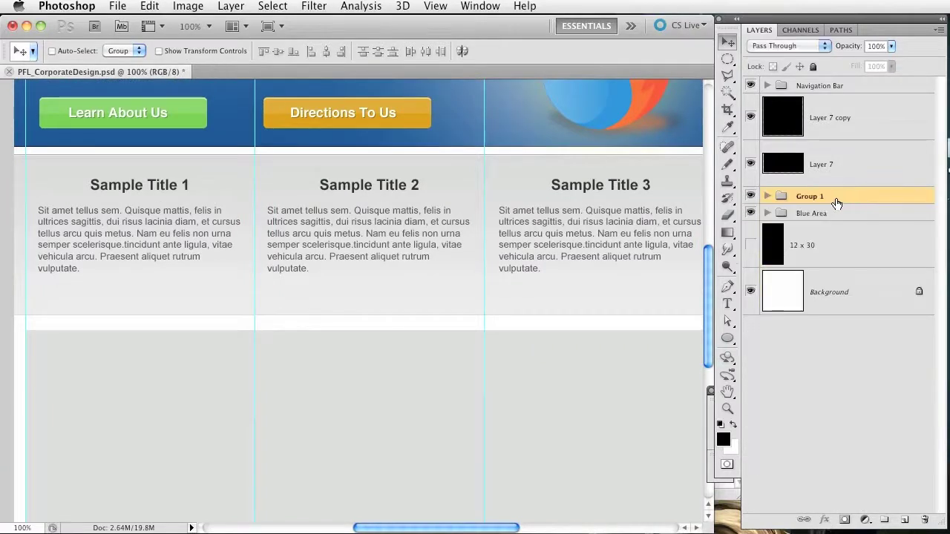
{"action": "double_click", "coordinate": [817, 197]}
{"action": "type", "text": "Center Boxes"}
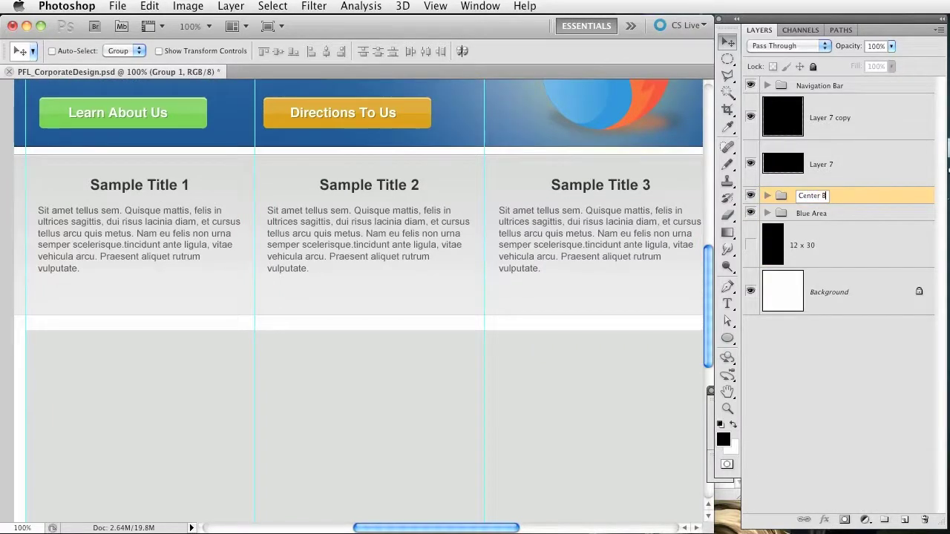
{"action": "key", "text": "Return"}
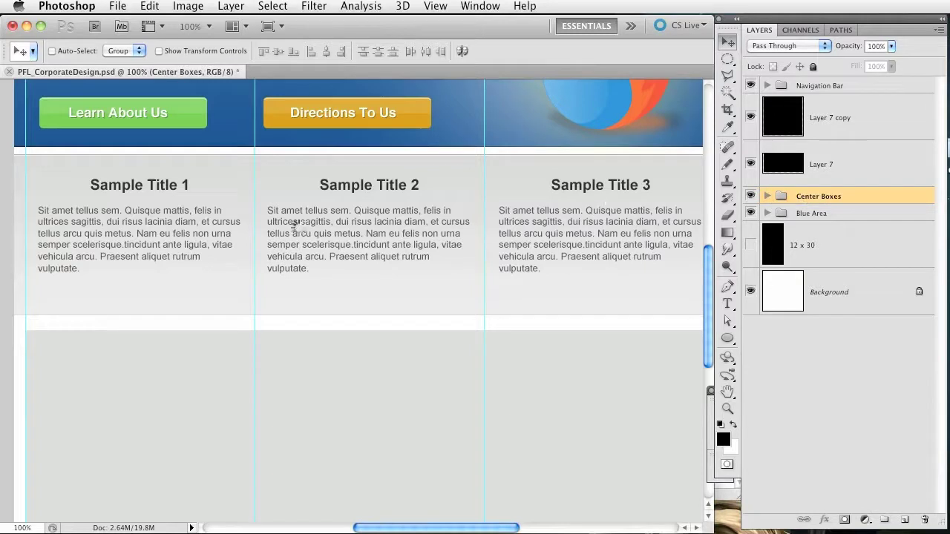
{"action": "key", "text": "super+s"}
Add a new empty layer, Layer 15, above Center Boxes.
{"action": "left_click", "coordinate": [899, 519]}
{"action": "left_click_drag", "start_coordinate": [232, 322], "coordinate": [251, 282]}
{"action": "scroll", "coordinate": [252, 282], "scroll_direction": "down", "scroll_amount": 3}
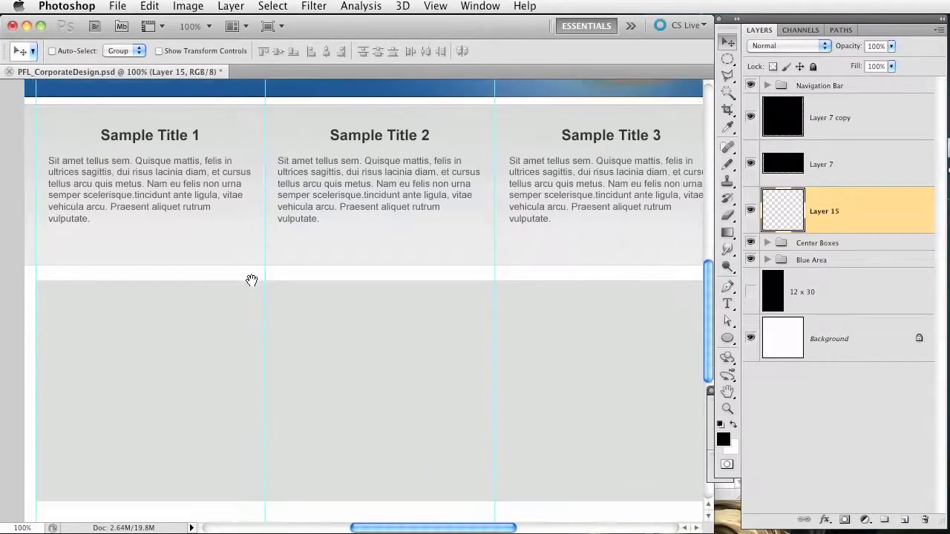
Bring Finder's icons window forward, select all six icon PNGs, and drag them into the mockup.
{"action": "key", "text": "F9"}
{"action": "left_click", "coordinate": [273, 109]}
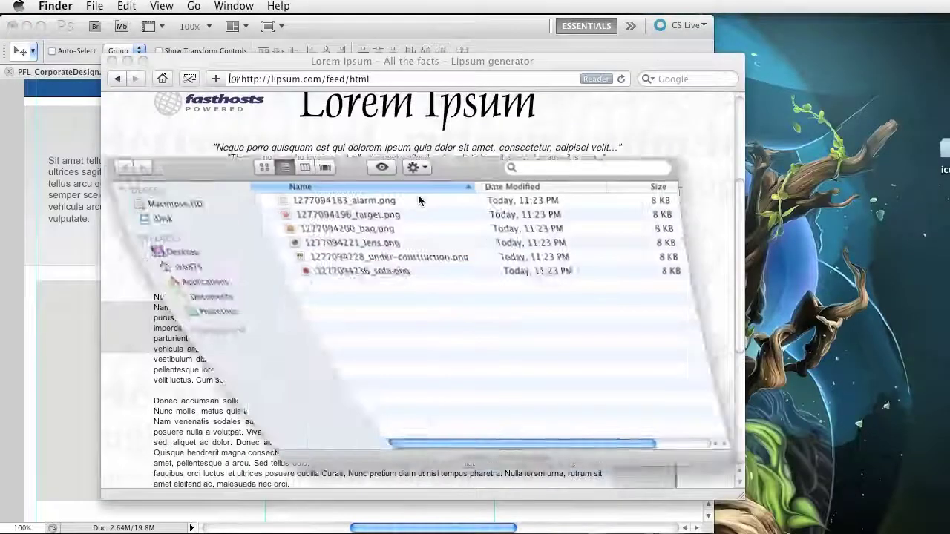
{"action": "left_click", "coordinate": [127, 61]}
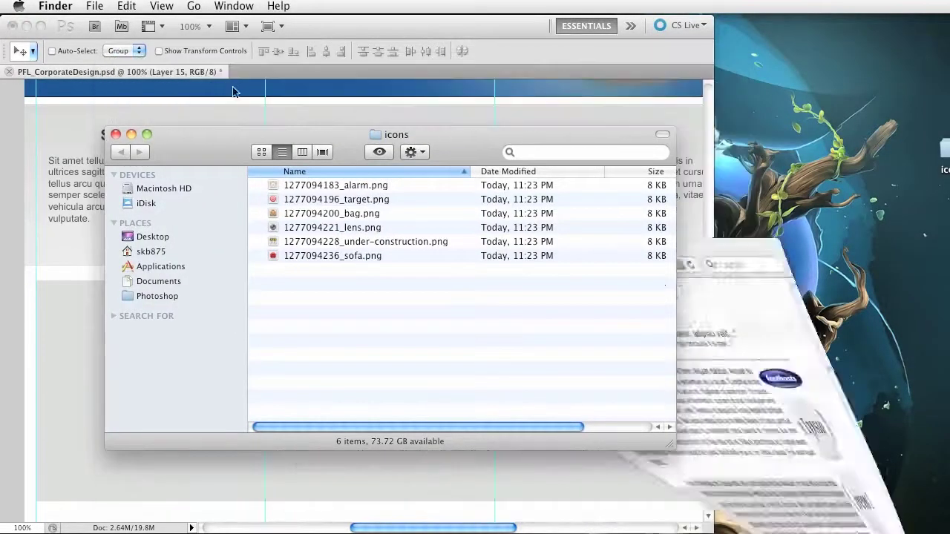
{"action": "left_click_drag", "start_coordinate": [448, 136], "coordinate": [619, 129]}
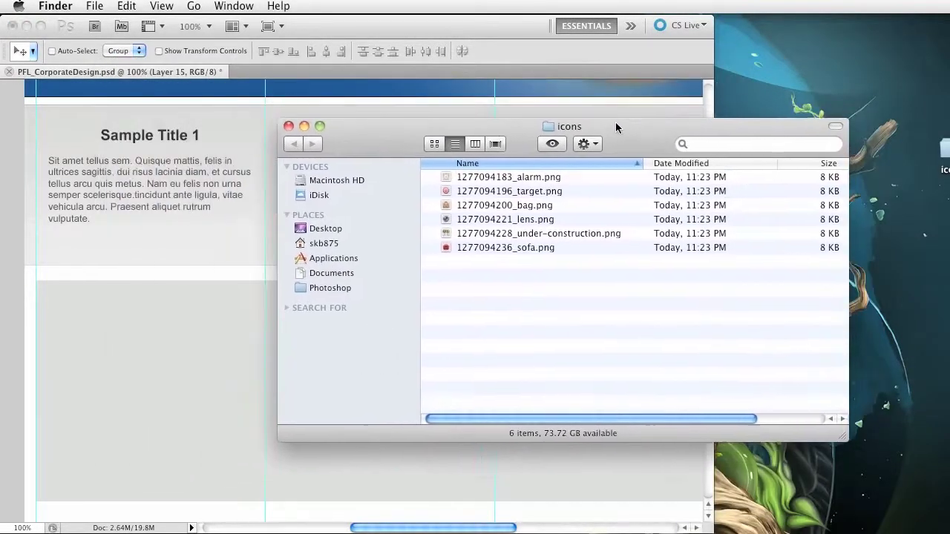
{"action": "left_click", "coordinate": [541, 179]}
{"action": "left_click", "coordinate": [490, 251], "text": "shift"}
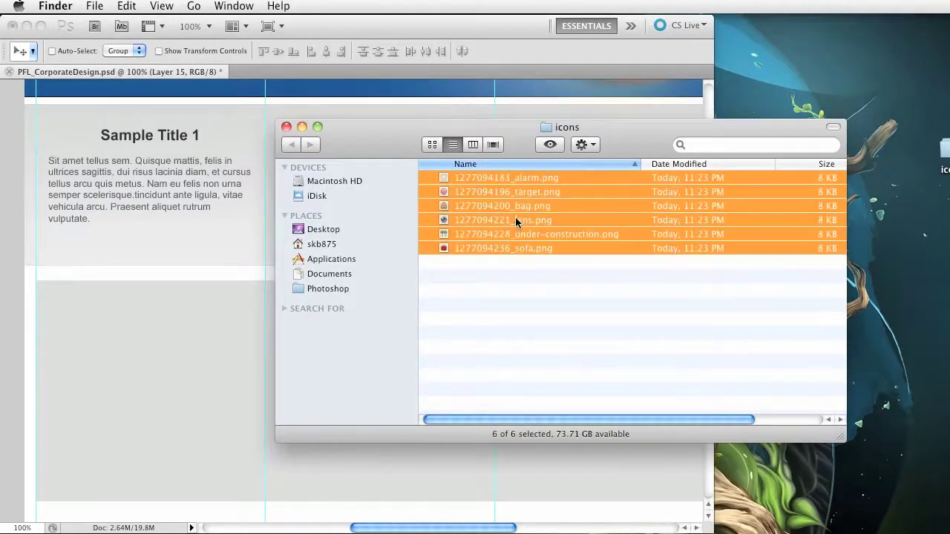
{"action": "left_click_drag", "start_coordinate": [516, 221], "coordinate": [178, 359]}
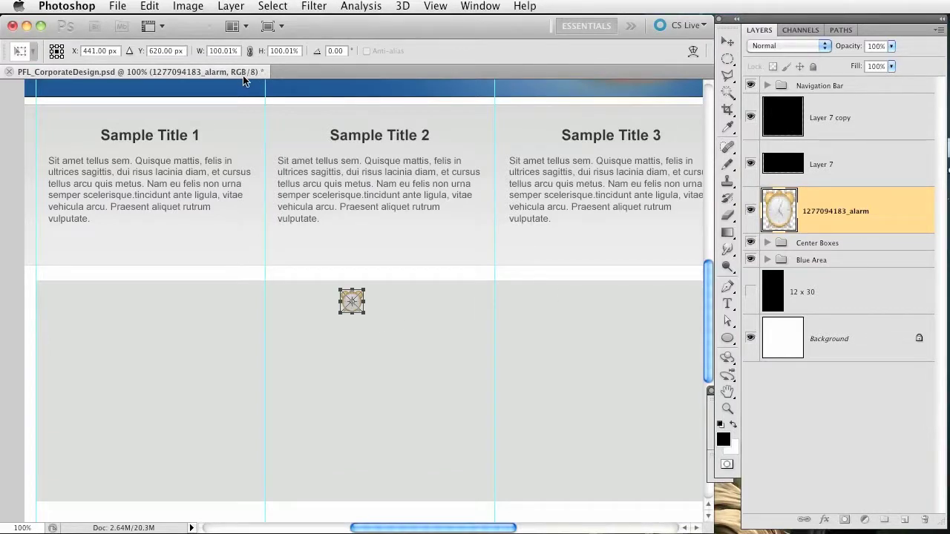
Commit the six placed icons and move them together into the left column.
{"action": "key", "text": "Return"}
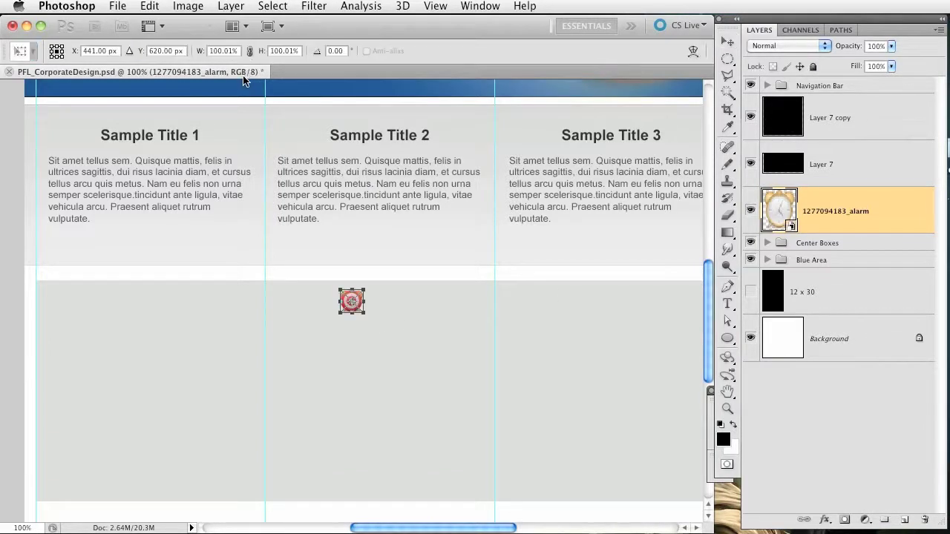
{"action": "key", "text": "Return"}
{"action": "key", "text": "Return"}
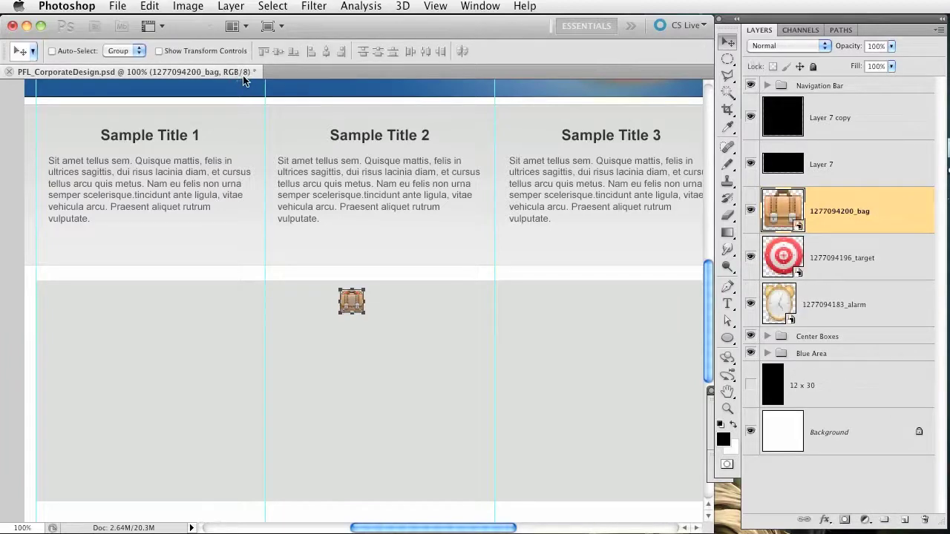
{"action": "key", "text": "Return"}
{"action": "key", "text": "Return"}
{"action": "key", "text": "Return"}
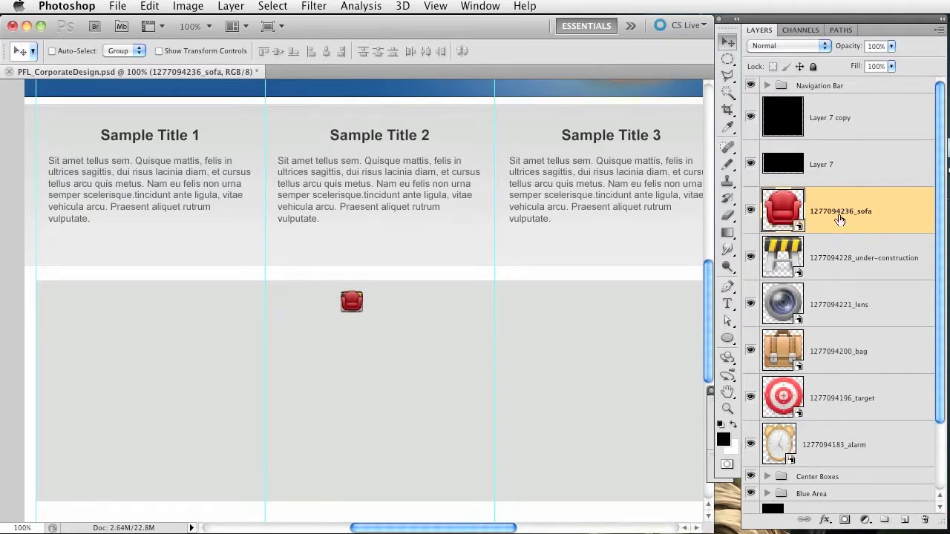
{"action": "left_click", "coordinate": [824, 445]}
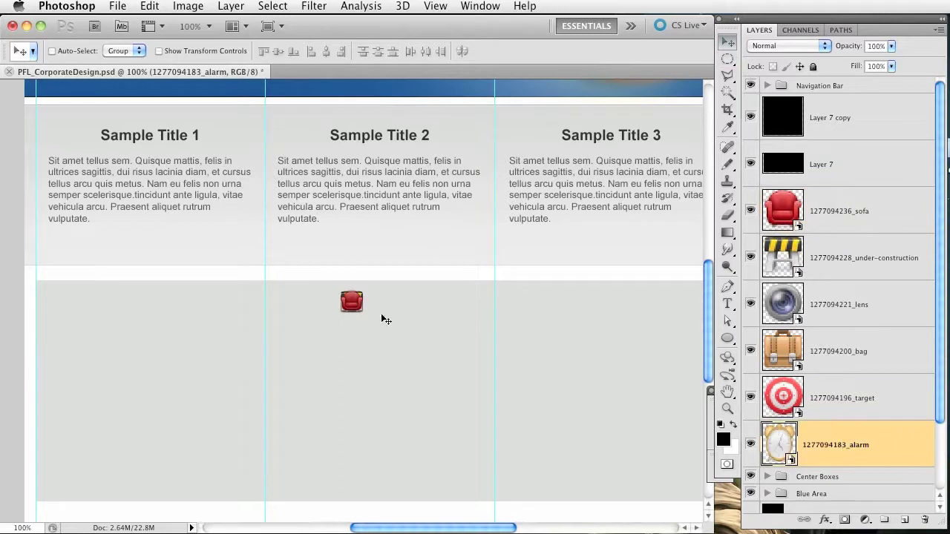
{"action": "left_click_drag", "start_coordinate": [382, 315], "coordinate": [108, 322]}
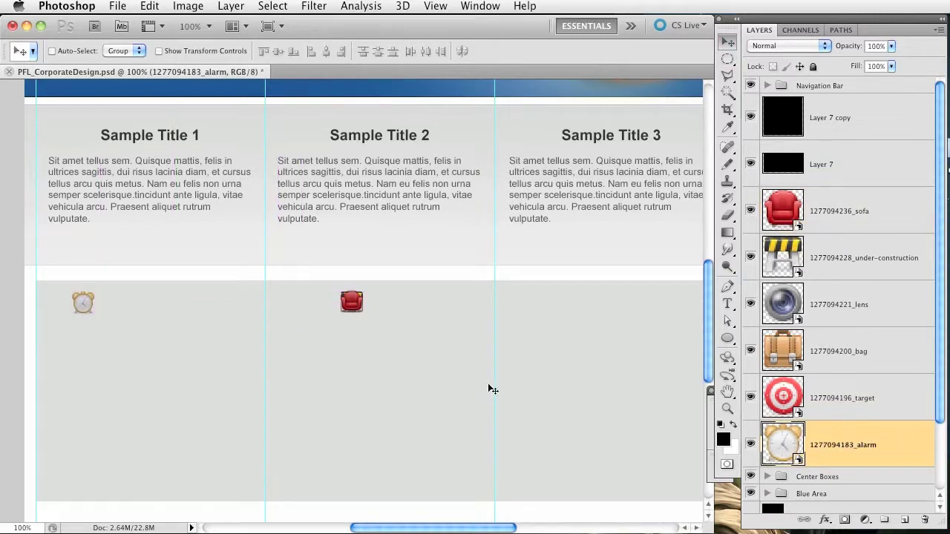
{"action": "key", "text": "super+z"}
{"action": "left_click", "coordinate": [876, 220], "text": "shift"}
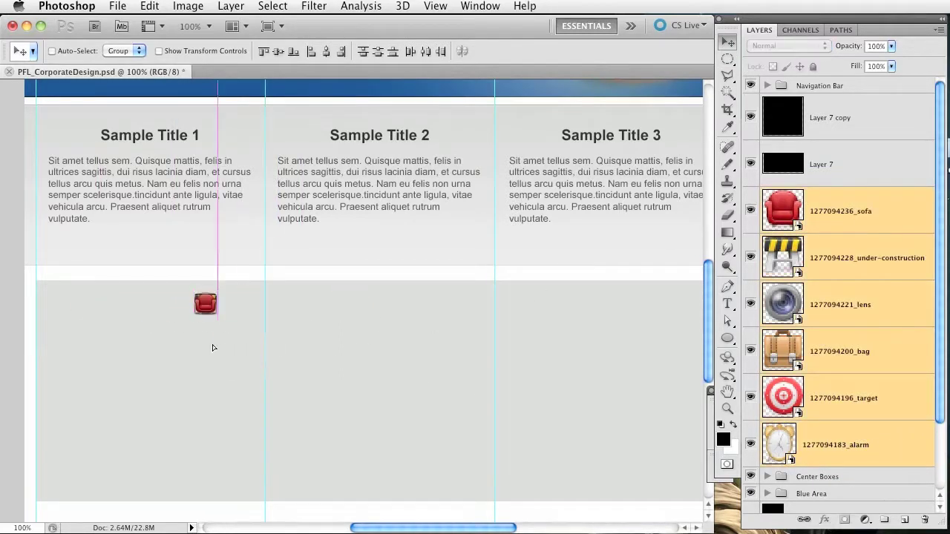
{"action": "left_click_drag", "start_coordinate": [213, 348], "coordinate": [124, 353]}
Move the alarm icon to the column's bottom and distribute all six icons evenly top to bottom.
{"action": "left_click", "coordinate": [887, 228]}
{"action": "left_click", "coordinate": [846, 453]}
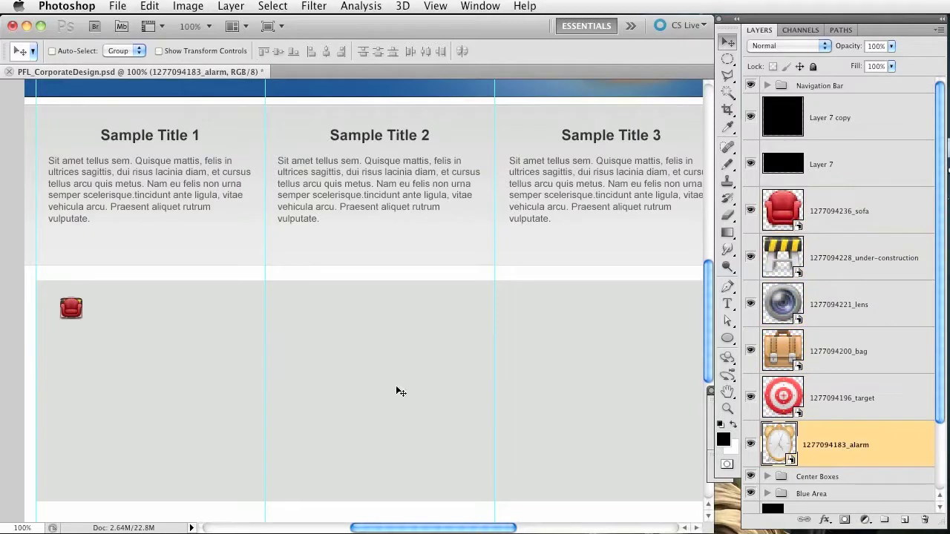
{"action": "left_click_drag", "start_coordinate": [184, 377], "coordinate": [178, 458]}
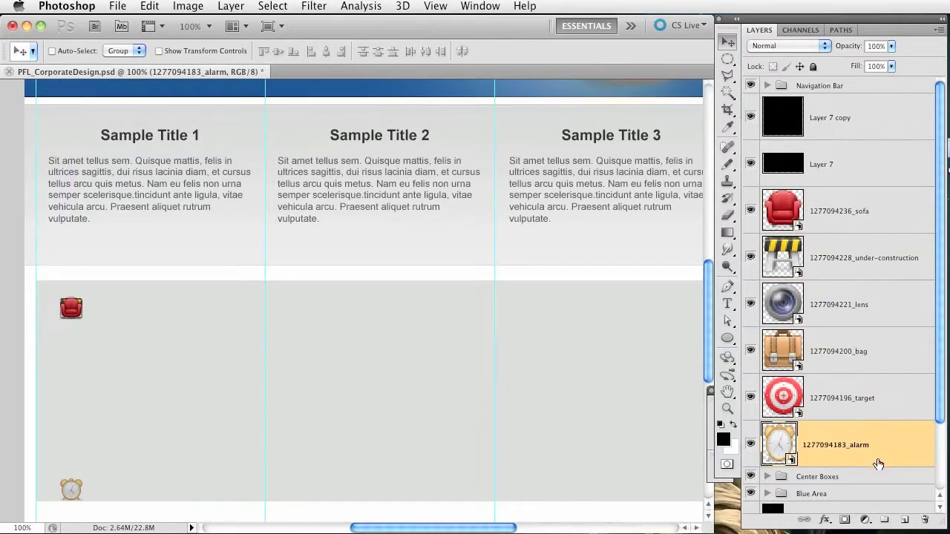
{"action": "left_click", "coordinate": [861, 228], "text": "shift"}
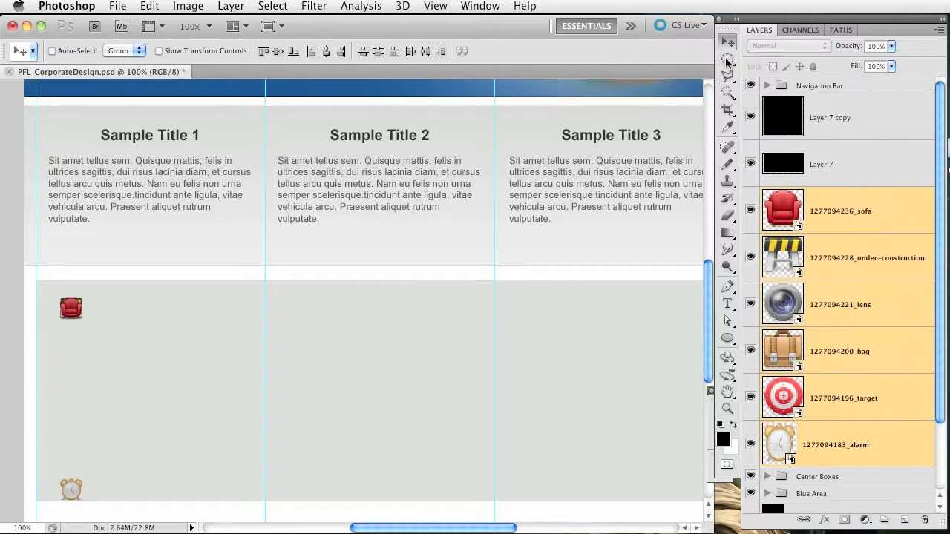
{"action": "left_click", "coordinate": [378, 55]}
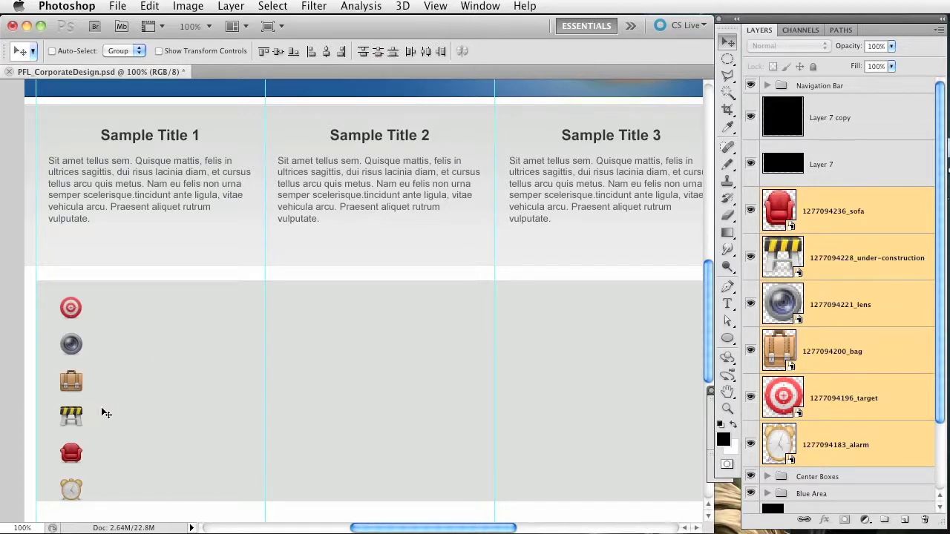
{"action": "key", "text": "super+z"}
{"action": "scroll", "coordinate": [176, 451], "scroll_direction": "down", "scroll_amount": 3}
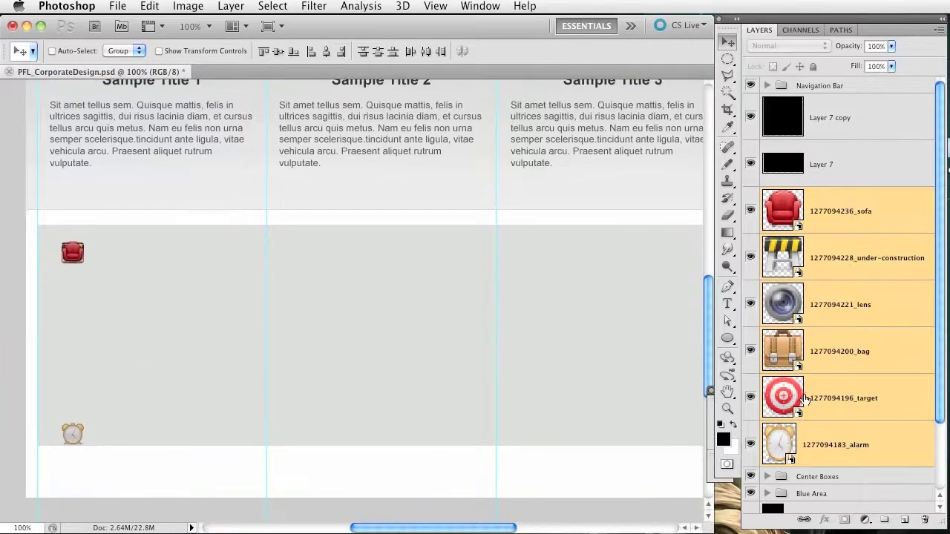
{"action": "left_click", "coordinate": [850, 456]}
{"action": "scroll", "coordinate": [280, 371], "scroll_direction": "down", "scroll_amount": 4}
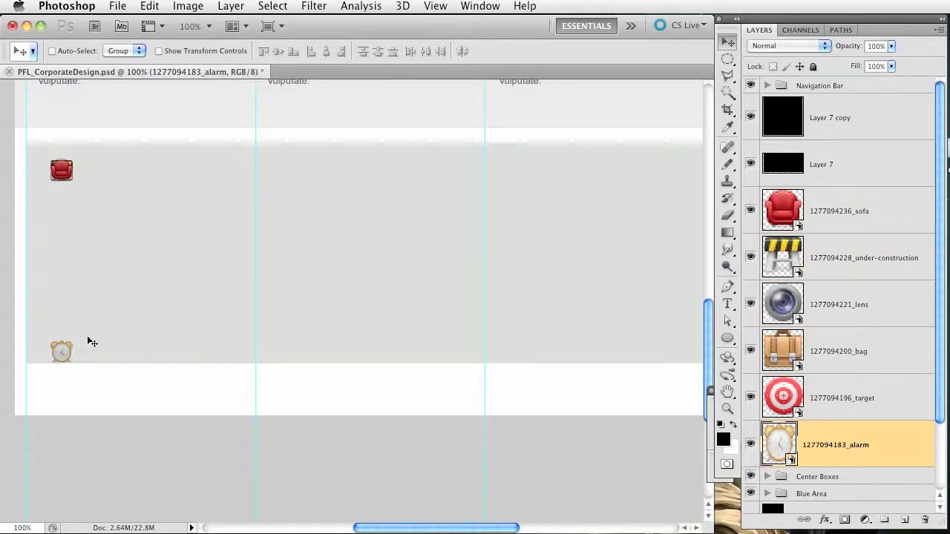
{"action": "left_click_drag", "start_coordinate": [87, 341], "coordinate": [88, 396]}
{"action": "left_click", "coordinate": [866, 233], "text": "shift"}
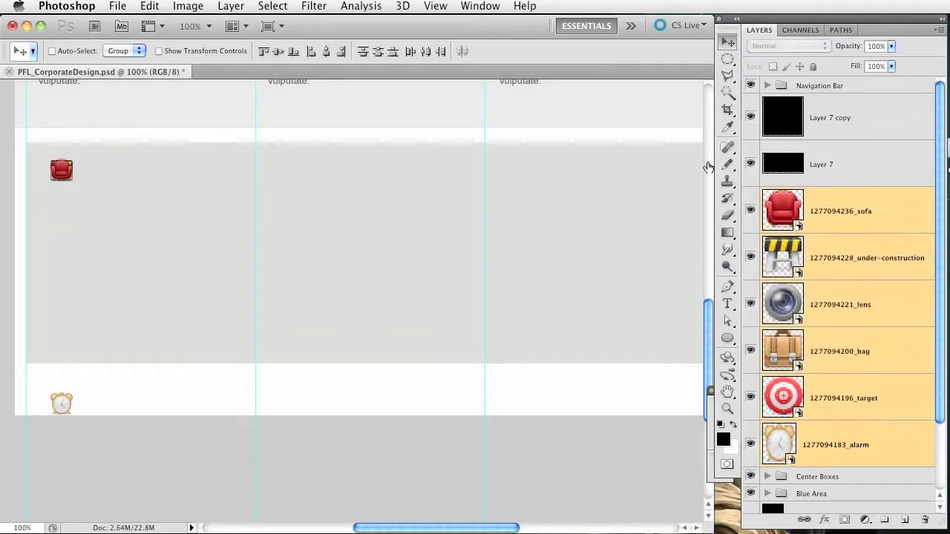
{"action": "left_click", "coordinate": [377, 55]}
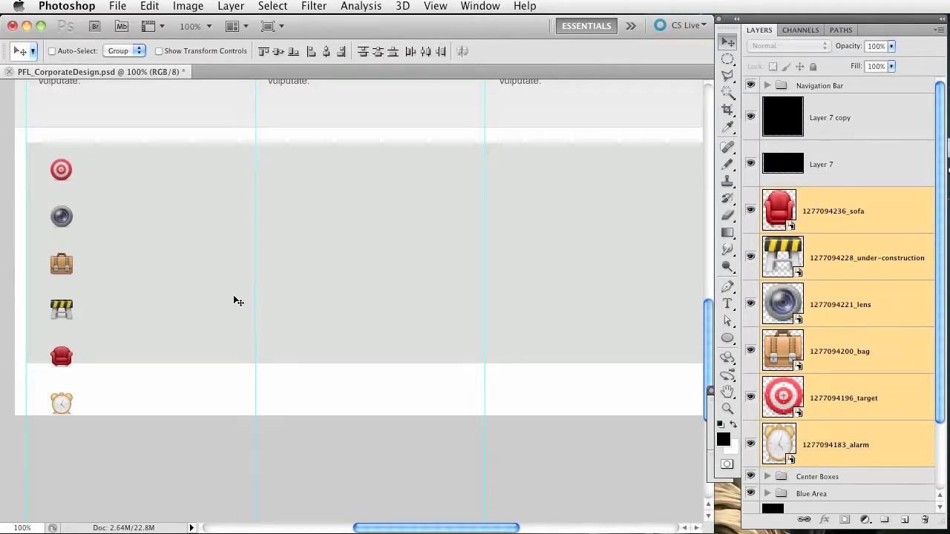
Use Canvas Size to add 200 px of relative height, anchored top-middle.
{"action": "left_click", "coordinate": [187, 7]}
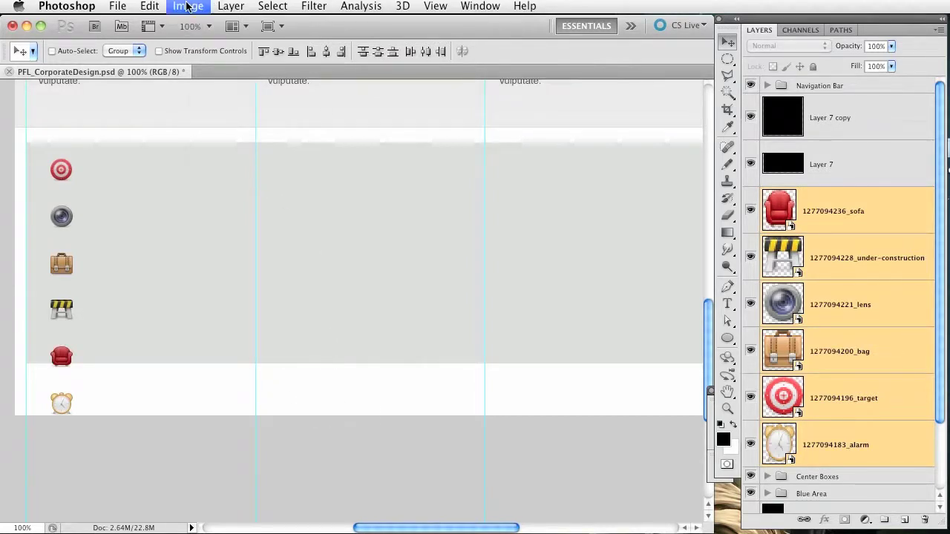
{"action": "left_click", "coordinate": [226, 154]}
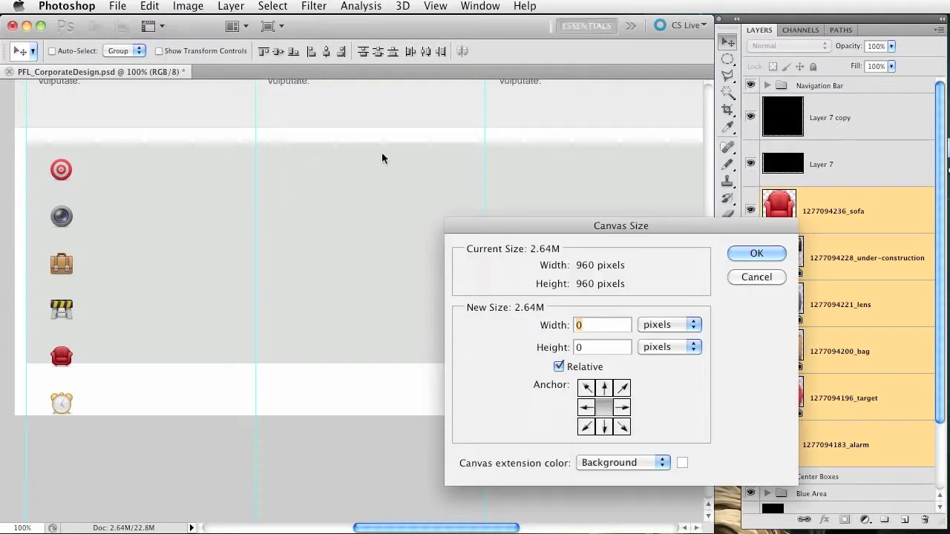
{"action": "left_click_drag", "start_coordinate": [568, 227], "coordinate": [473, 156]}
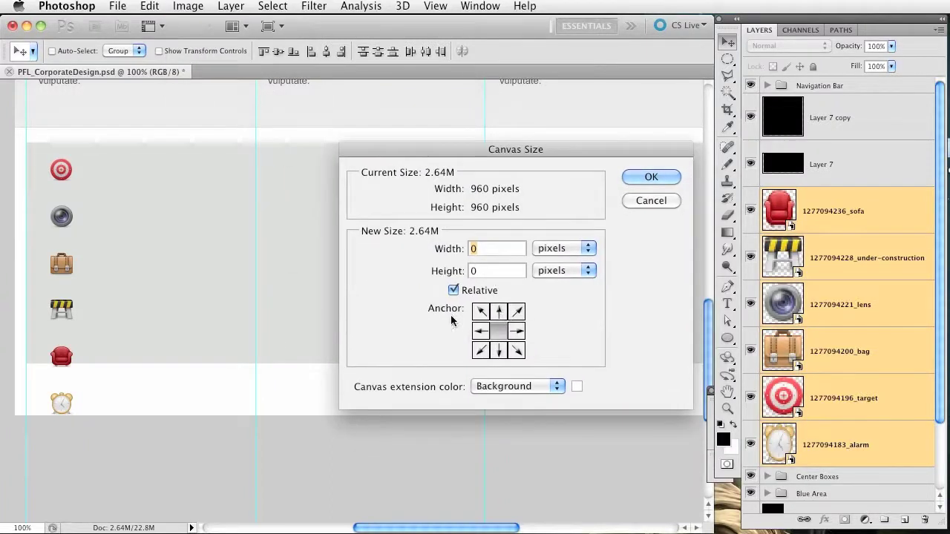
{"action": "left_click", "coordinate": [455, 291]}
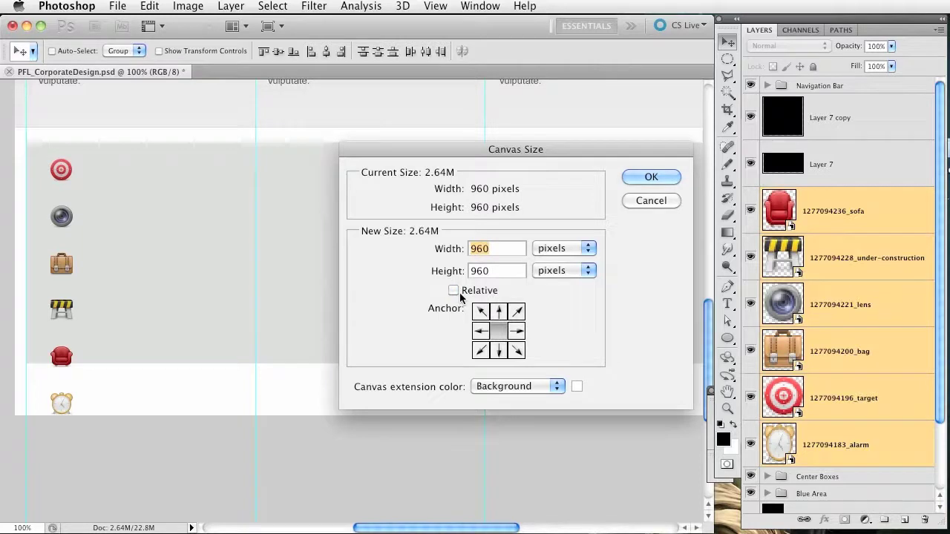
{"action": "left_click", "coordinate": [454, 291]}
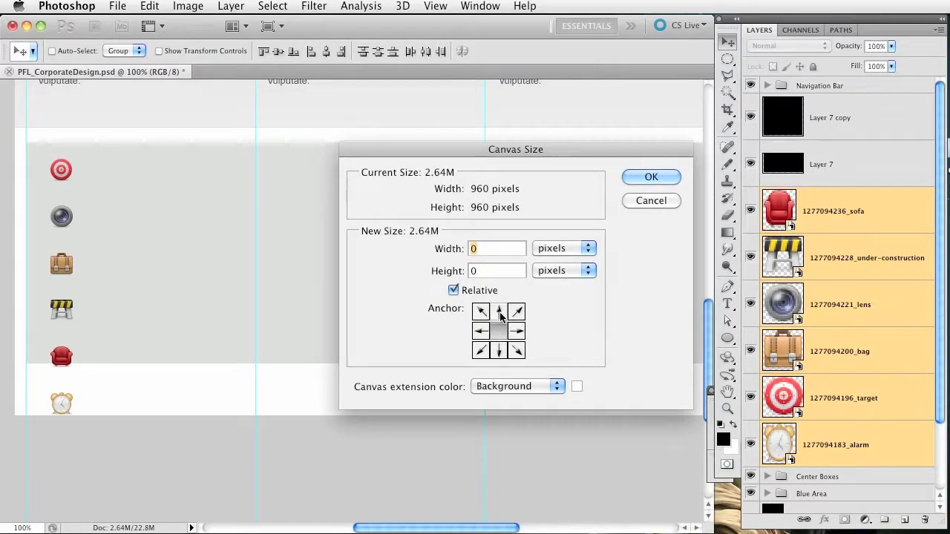
{"action": "left_click", "coordinate": [499, 313]}
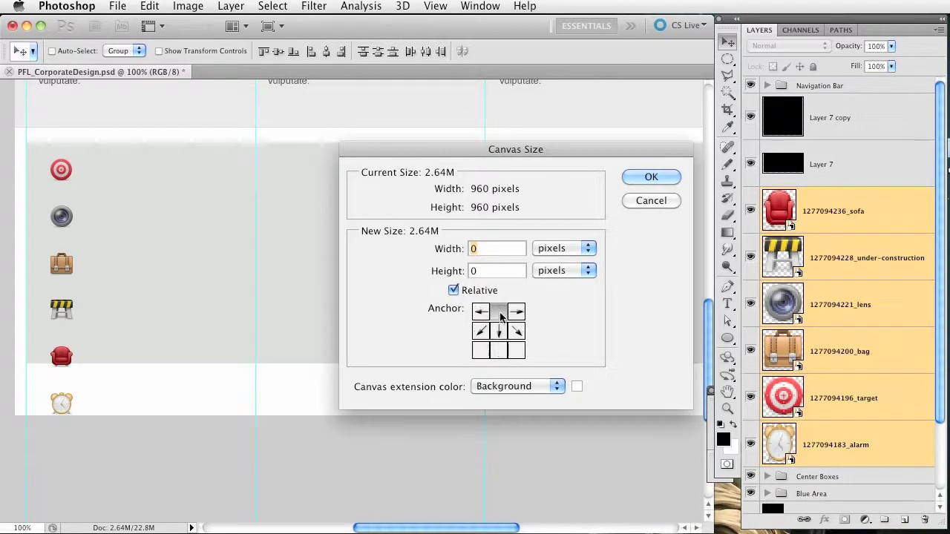
{"action": "left_click", "coordinate": [498, 271]}
{"action": "double_click", "coordinate": [497, 270]}
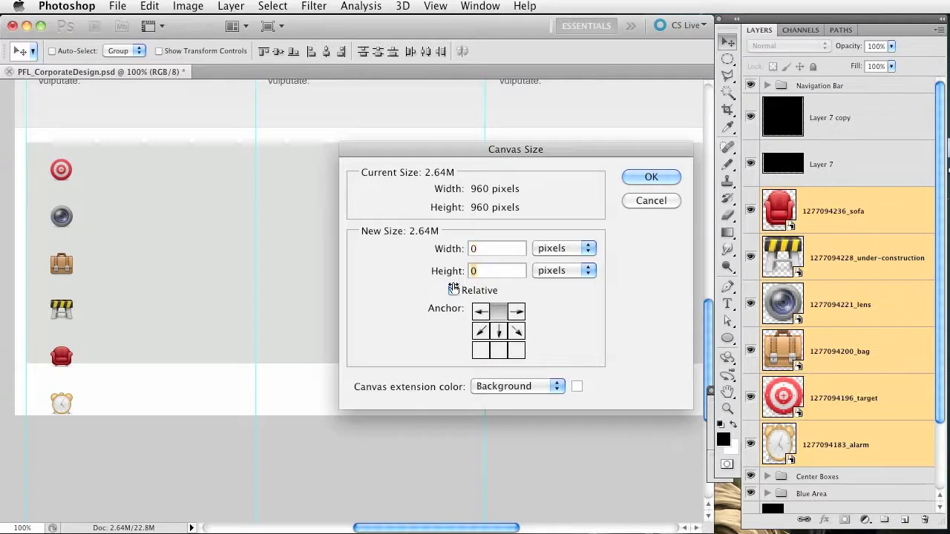
{"action": "type", "text": "200"}
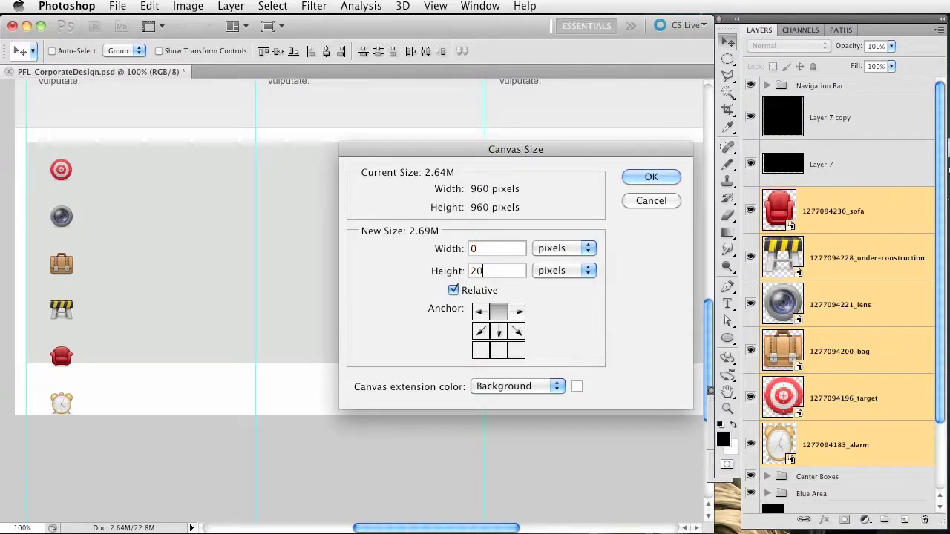
{"action": "key", "text": "Return"}
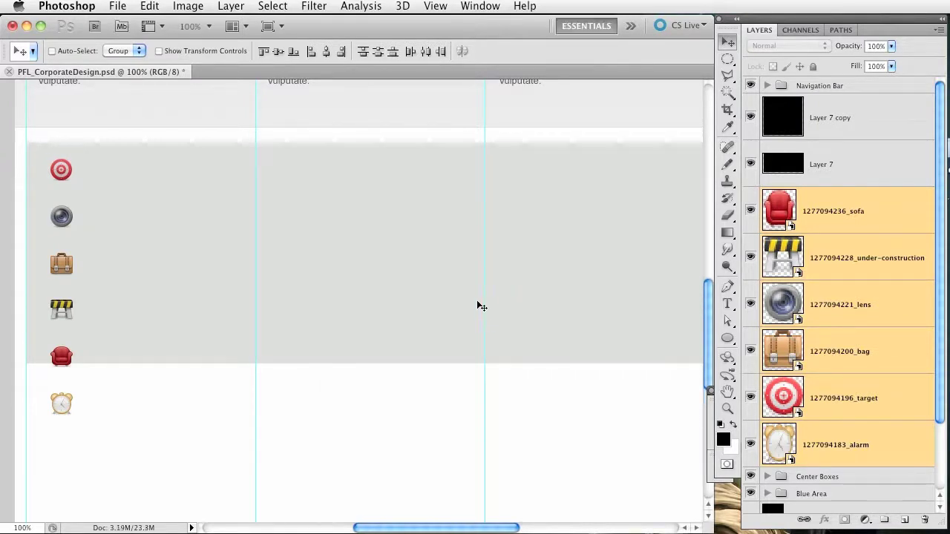
{"action": "left_click_drag", "start_coordinate": [396, 398], "coordinate": [398, 330]}
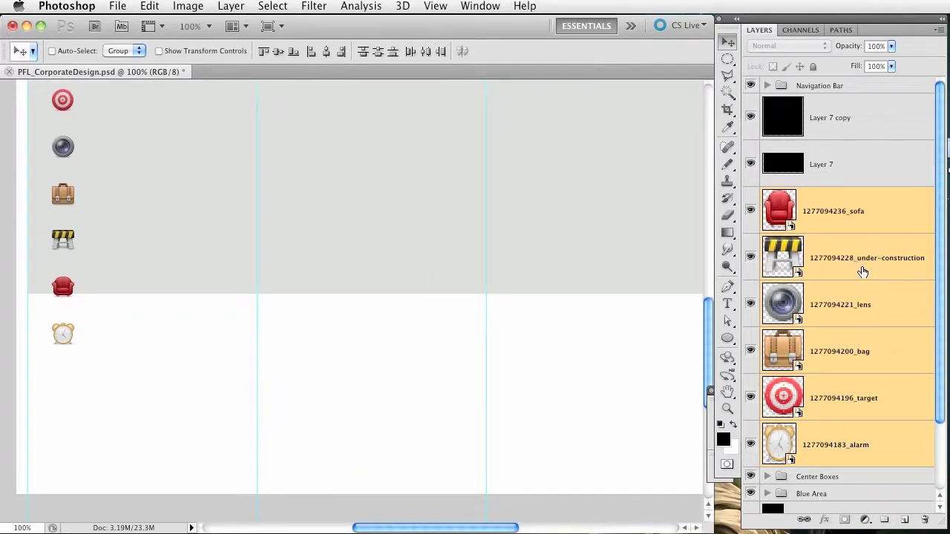
Group the six icon layers as Content and add an empty layer above the sofa icon.
{"action": "key", "text": "super+g"}
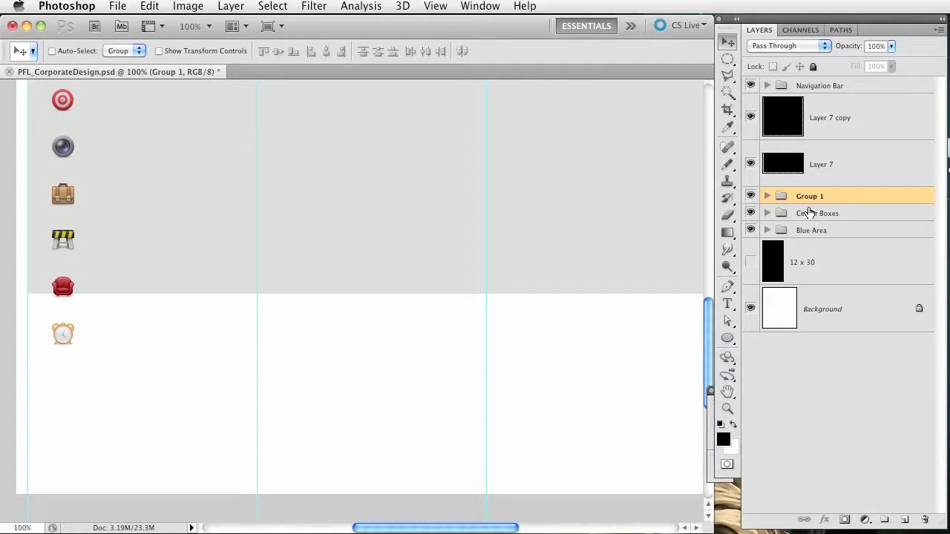
{"action": "double_click", "coordinate": [809, 196]}
{"action": "type", "text": "Content"}
{"action": "key", "text": "Return"}
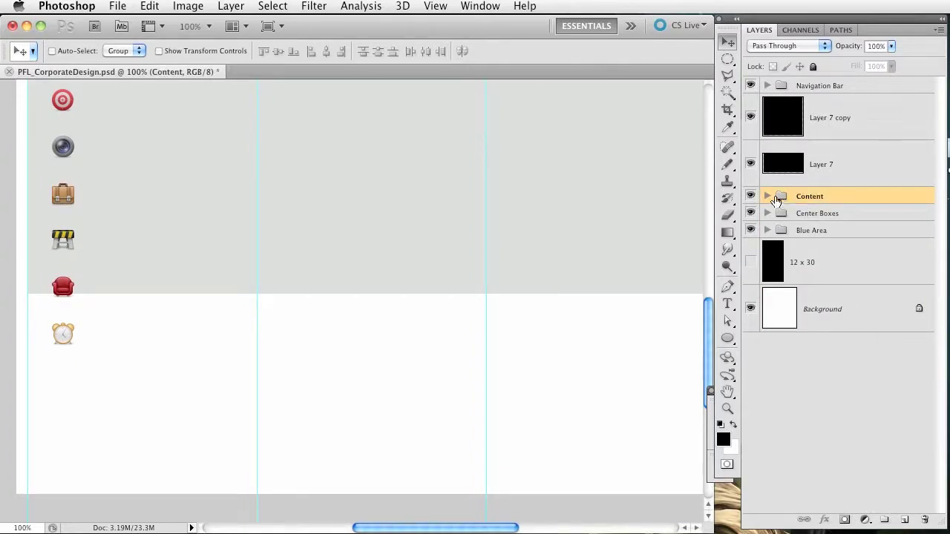
{"action": "left_click", "coordinate": [767, 196]}
{"action": "left_click", "coordinate": [853, 229]}
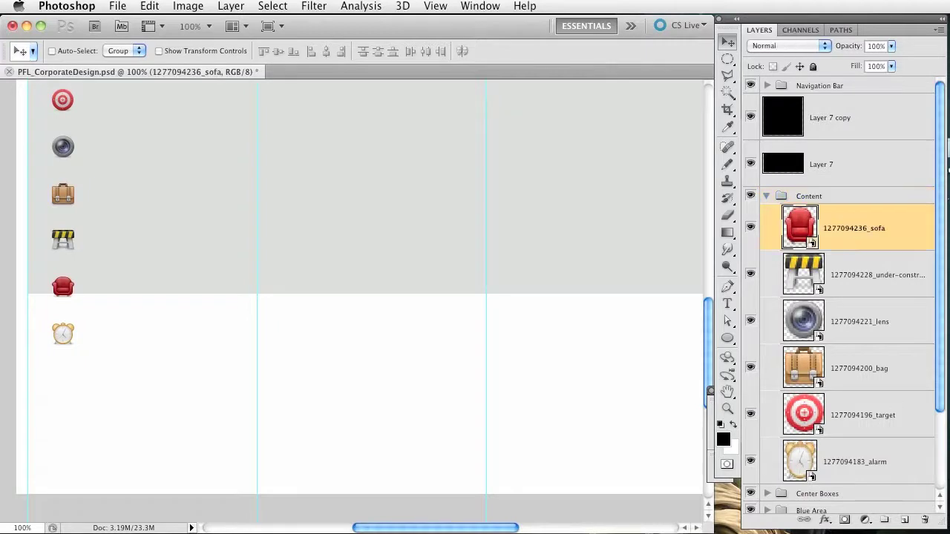
{"action": "left_click", "coordinate": [905, 521]}
Copy the Sample Title 1 paragraph text, then select the empty Layer 15.
{"action": "scroll", "coordinate": [356, 301], "scroll_direction": "up", "scroll_amount": 5}
{"action": "scroll", "coordinate": [356, 301], "scroll_direction": "left", "scroll_amount": 2}
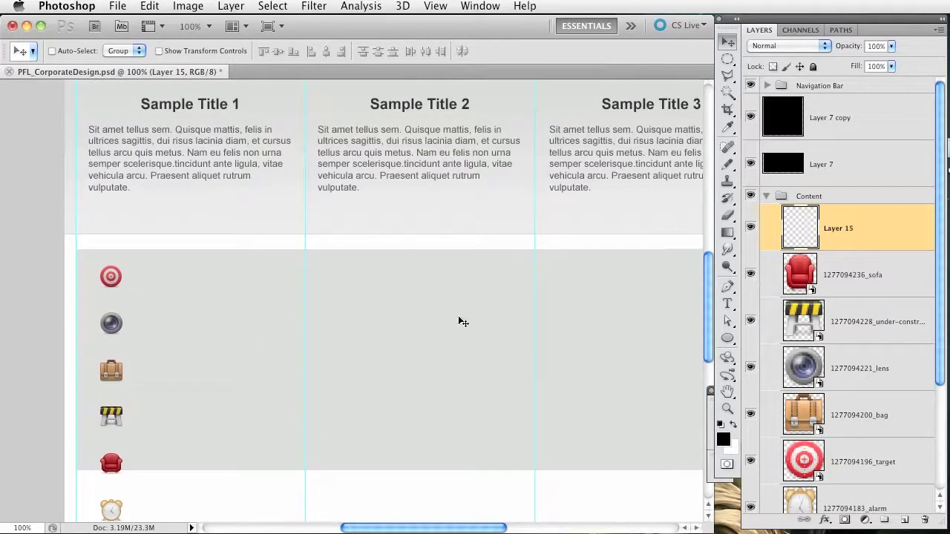
{"action": "left_click", "coordinate": [728, 304]}
{"action": "left_click", "coordinate": [138, 203]}
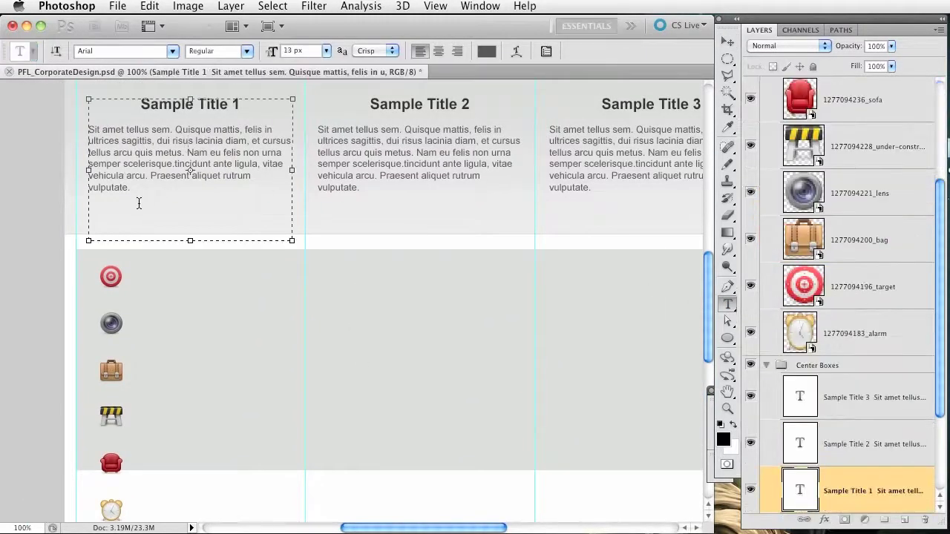
{"action": "left_click_drag", "start_coordinate": [138, 203], "coordinate": [71, 134]}
{"action": "key", "text": "super+c"}
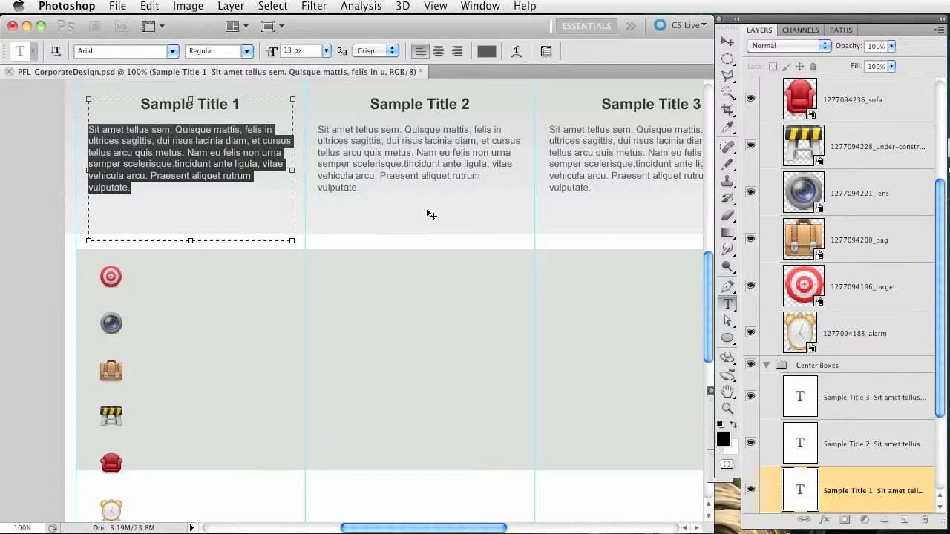
{"action": "left_click", "coordinate": [916, 509]}
{"action": "left_click", "coordinate": [766, 365]}
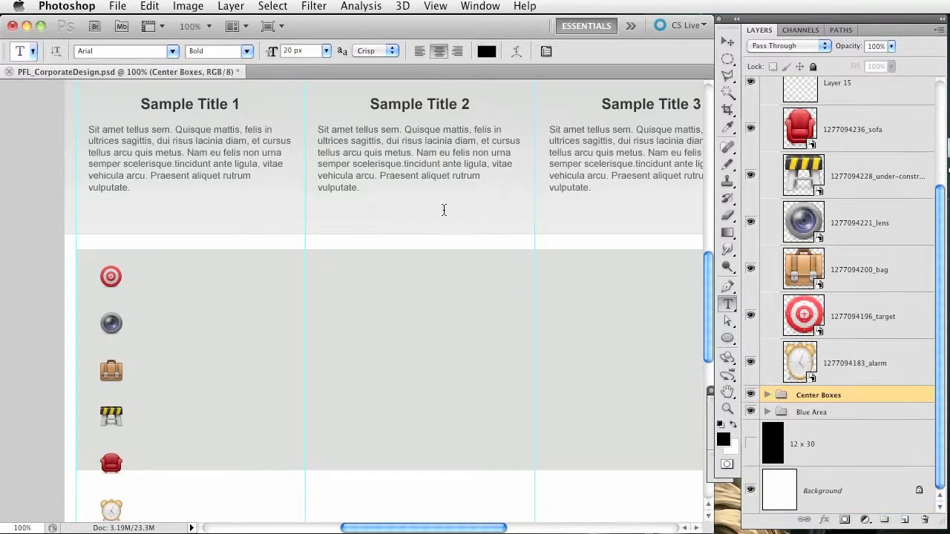
{"action": "scroll", "coordinate": [371, 256], "scroll_direction": "up", "scroll_amount": 2}
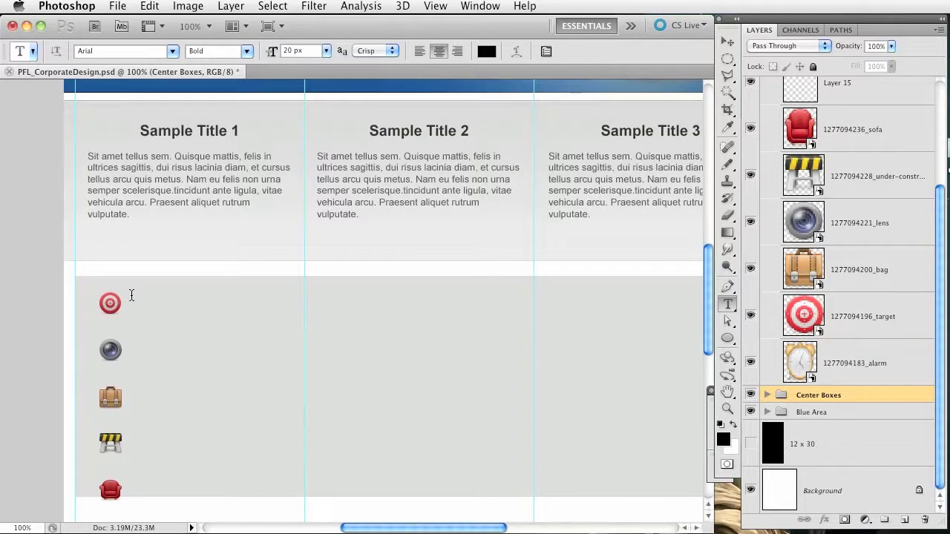
{"action": "left_click", "coordinate": [902, 90]}
Draw a text box beside the target icon, paste the paragraph and shorten its ending.
{"action": "left_click_drag", "start_coordinate": [309, 334], "coordinate": [530, 337]}
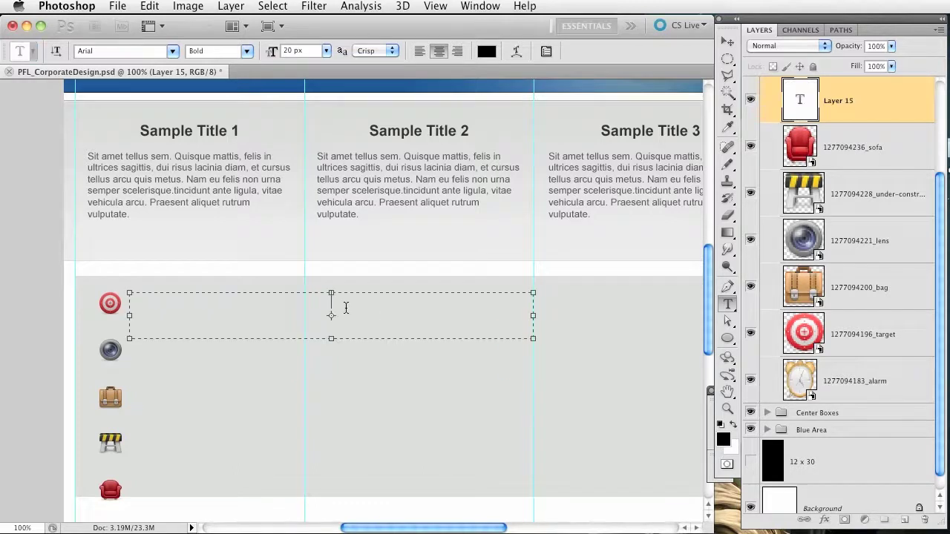
{"action": "key", "text": "super+v"}
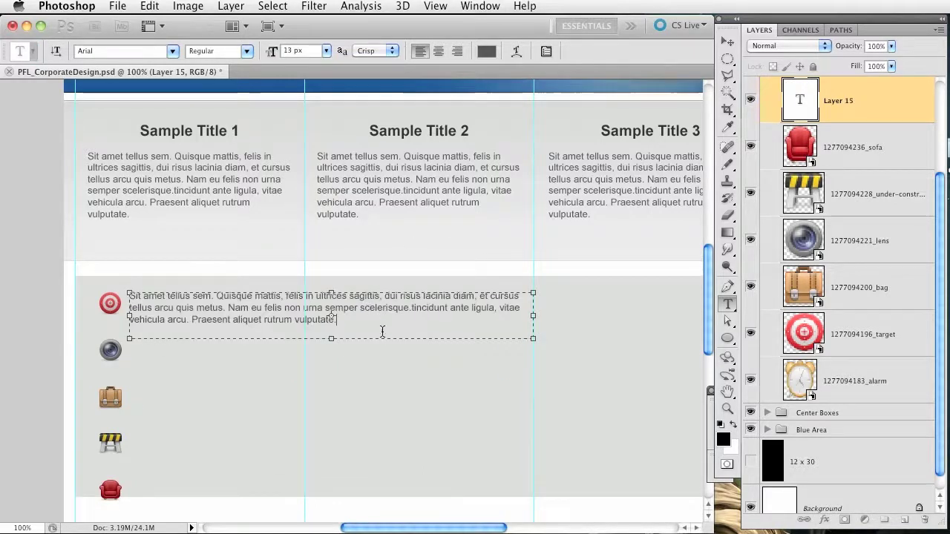
{"action": "mouse_move", "coordinate": [468, 318]}
{"action": "left_mouse_down"}
{"action": "mouse_move", "coordinate": [509, 311]}
{"action": "mouse_move", "coordinate": [469, 312]}
{"action": "left_mouse_up"}
{"action": "type", "text": "."}
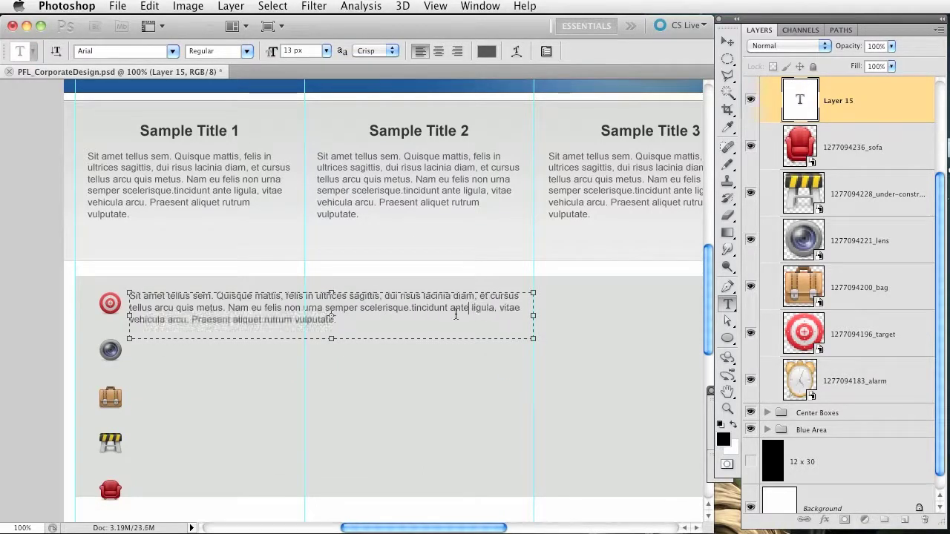
{"action": "key", "text": "super+Return"}
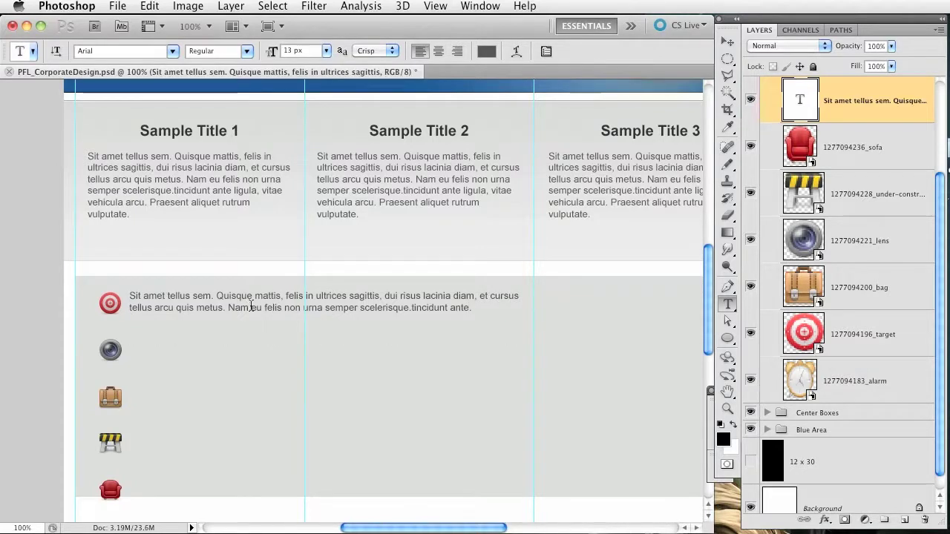
Align the text box edges and delete 'tincidunt ante.' so the paragraph ends at scelerisque.
{"action": "left_click", "coordinate": [251, 308]}
{"action": "left_click_drag", "start_coordinate": [127, 339], "coordinate": [141, 339]}
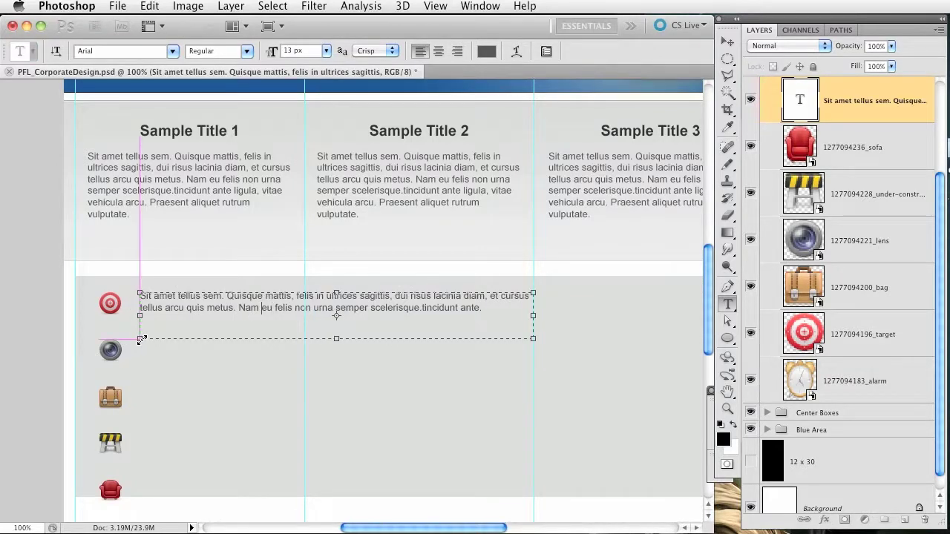
{"action": "key", "text": "super+Return"}
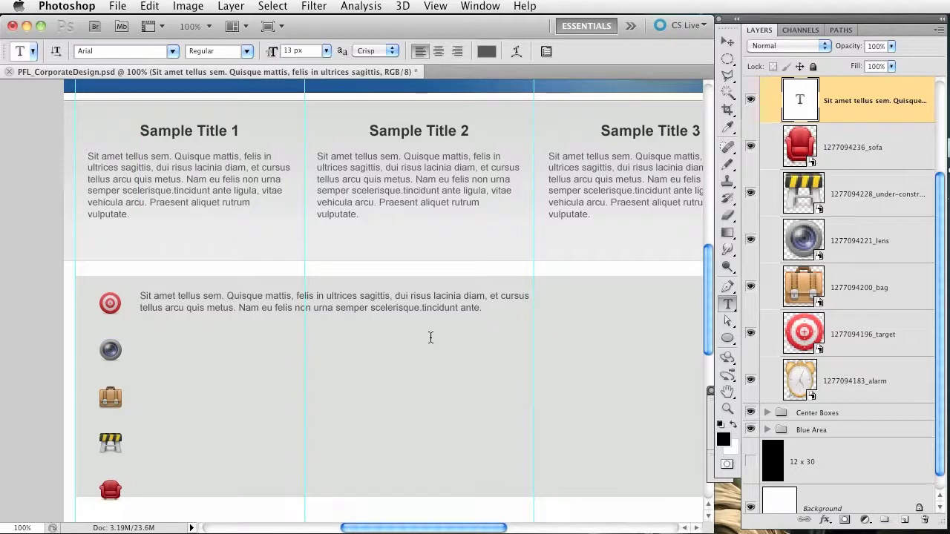
{"action": "left_click", "coordinate": [431, 310]}
{"action": "left_click_drag", "start_coordinate": [534, 339], "coordinate": [511, 340]}
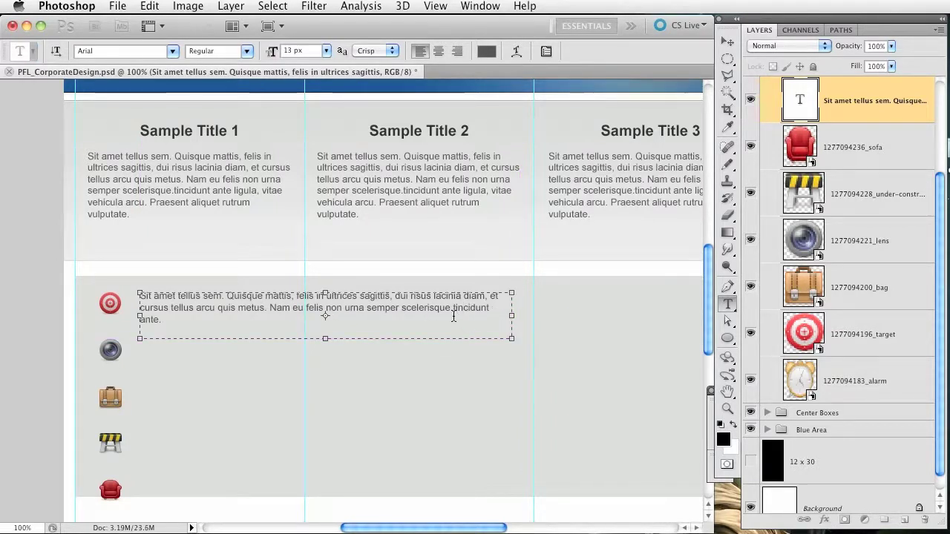
{"action": "key", "text": "alt+Left"}
{"action": "key", "text": "shift+Down"}
{"action": "key", "text": "BackSpace"}
{"action": "key", "text": "super+Return"}
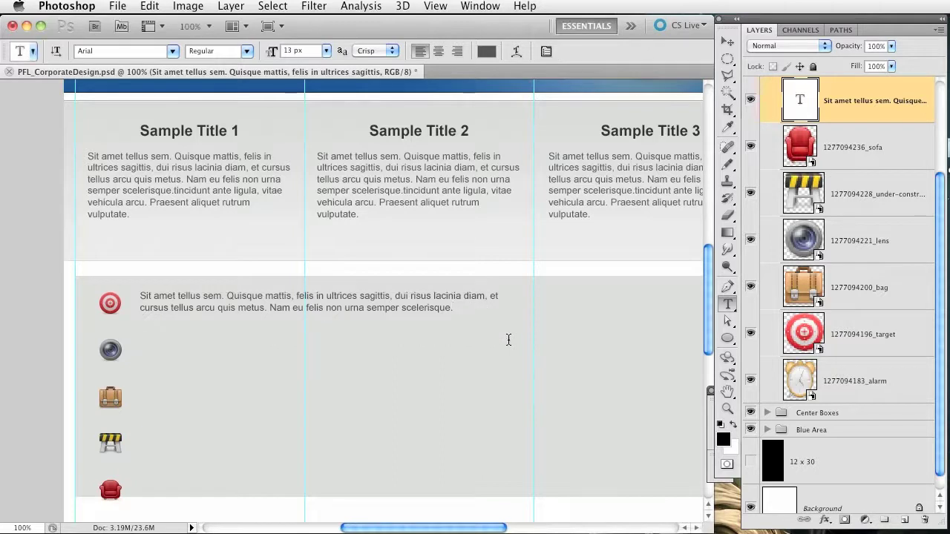
Alt-drag paragraph copies beside the lens, bag, under-construction and sofa icons, nudging each into line.
{"action": "key", "text": "v"}
{"action": "key", "text": "Down"}
{"action": "key", "text": "Down"}
{"action": "key", "text": "Down"}
{"action": "key", "text": "Down"}
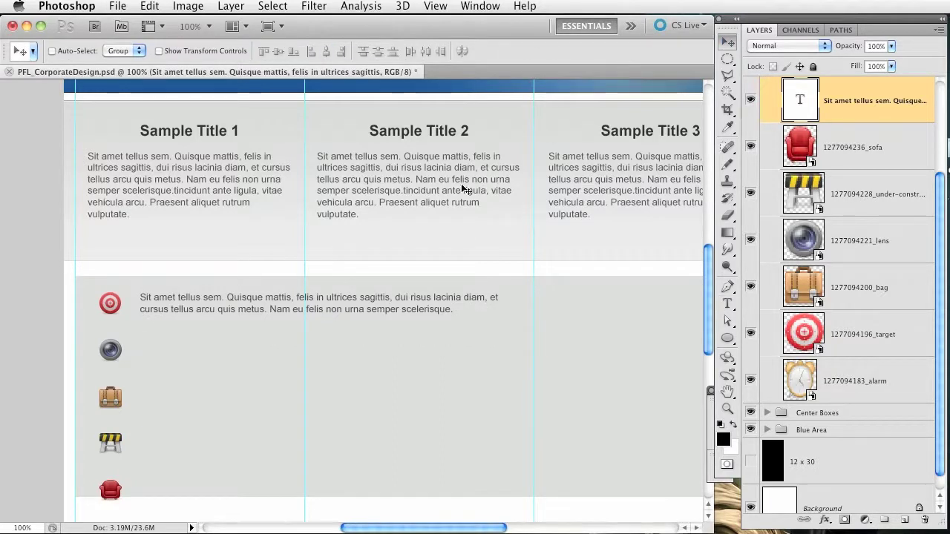
{"action": "left_click_drag", "start_coordinate": [289, 311], "coordinate": [282, 355]}
{"action": "key", "text": "shift+Down"}
{"action": "key", "text": "Down"}
{"action": "key", "text": "Down"}
{"action": "key", "text": "Down"}
{"action": "key", "text": "Down"}
{"action": "key", "text": "Down"}
{"action": "key", "text": "Down"}
{"action": "key", "text": "Down"}
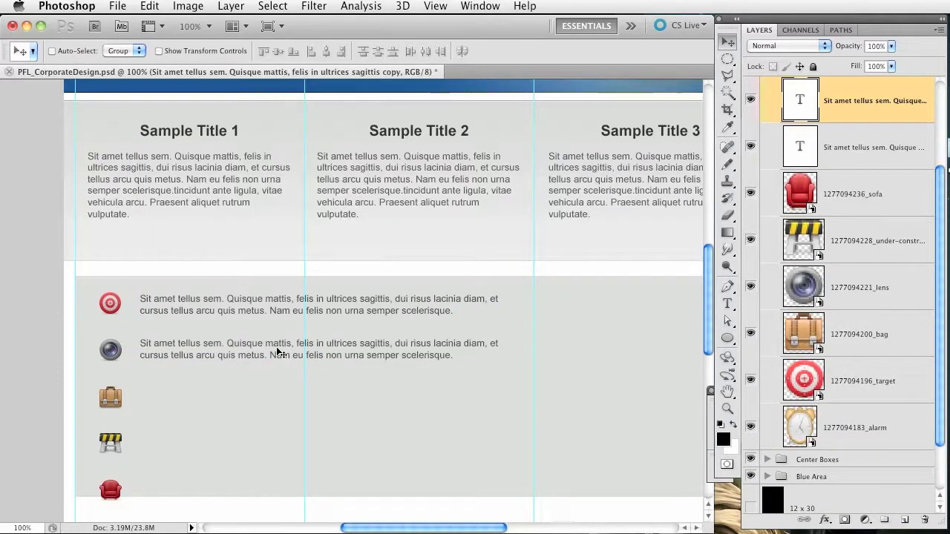
{"action": "key", "text": "Down"}
{"action": "key", "text": "Down"}
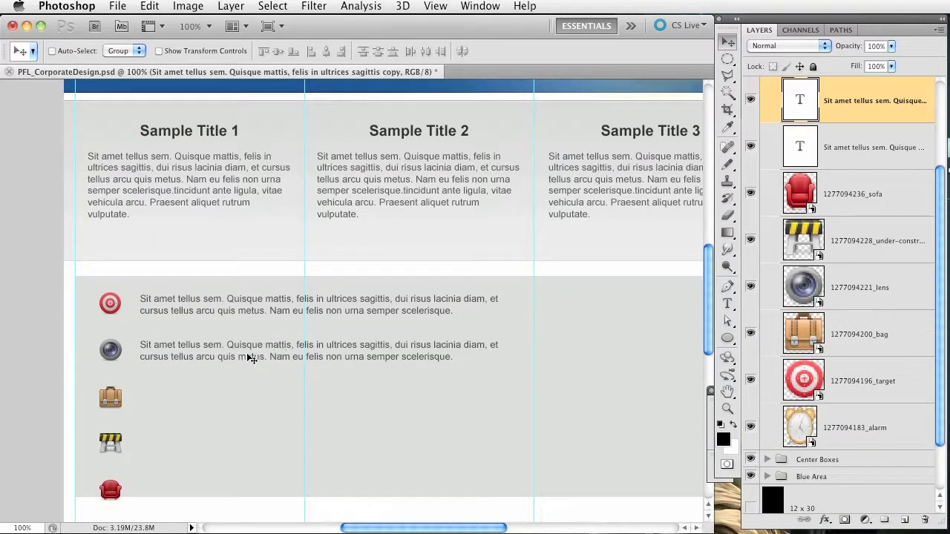
{"action": "left_click_drag", "start_coordinate": [251, 359], "coordinate": [253, 483]}
{"action": "key", "text": "Up"}
{"action": "key", "text": "Up"}
{"action": "key", "text": "Up"}
{"action": "key", "text": "Up"}
{"action": "key", "text": "Up"}
{"action": "key", "text": "Down"}
{"action": "key", "text": "Down"}
{"action": "key", "text": "Down"}
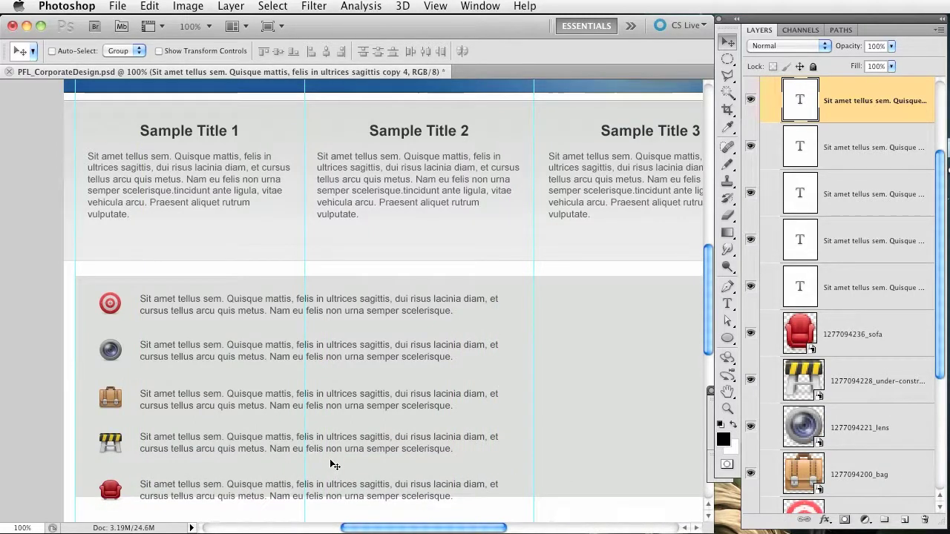
{"action": "key", "text": "space"}
{"action": "left_click_drag", "start_coordinate": [464, 386], "coordinate": [465, 347]}
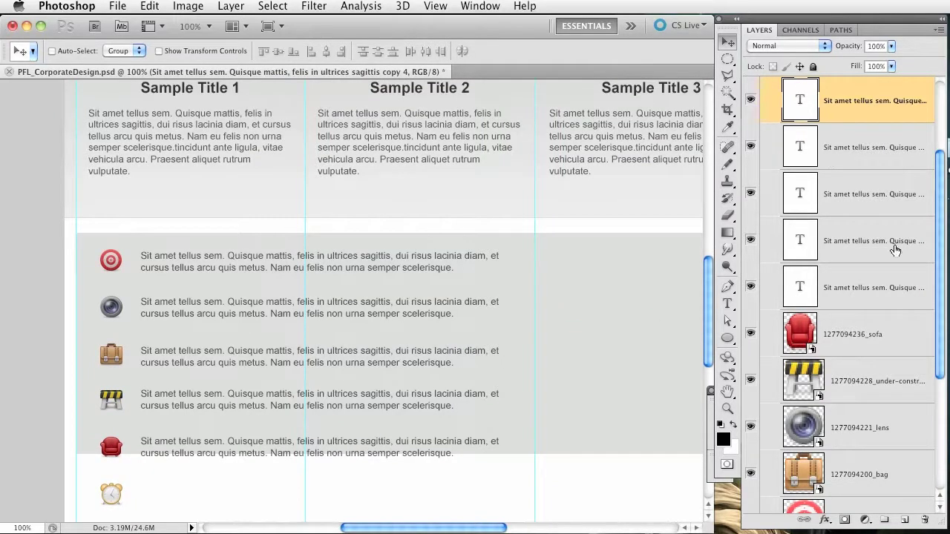
{"action": "left_click_drag", "start_coordinate": [570, 303], "coordinate": [575, 231]}
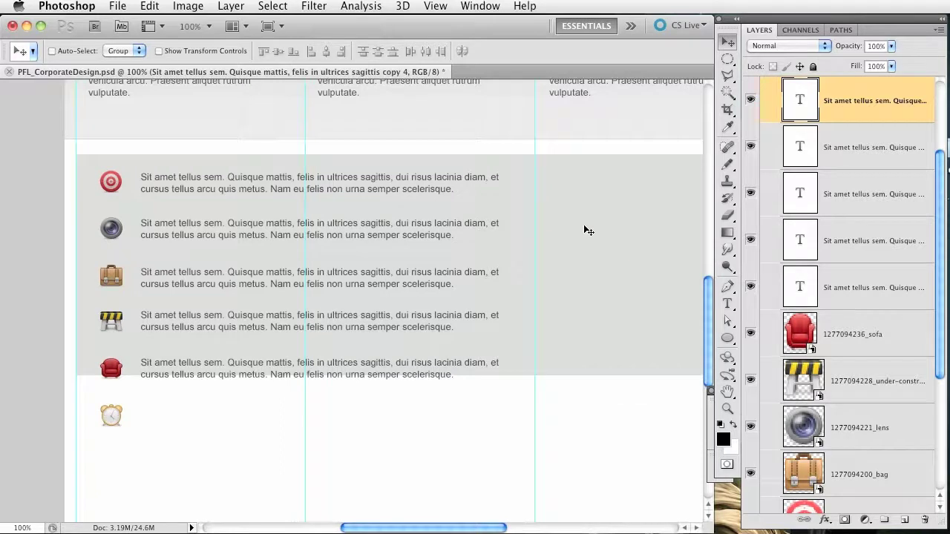
Toggle the Center Boxes group and Layer 7 off and on to identify the grey band.
{"action": "scroll", "coordinate": [771, 447], "scroll_direction": "down", "scroll_amount": 5}
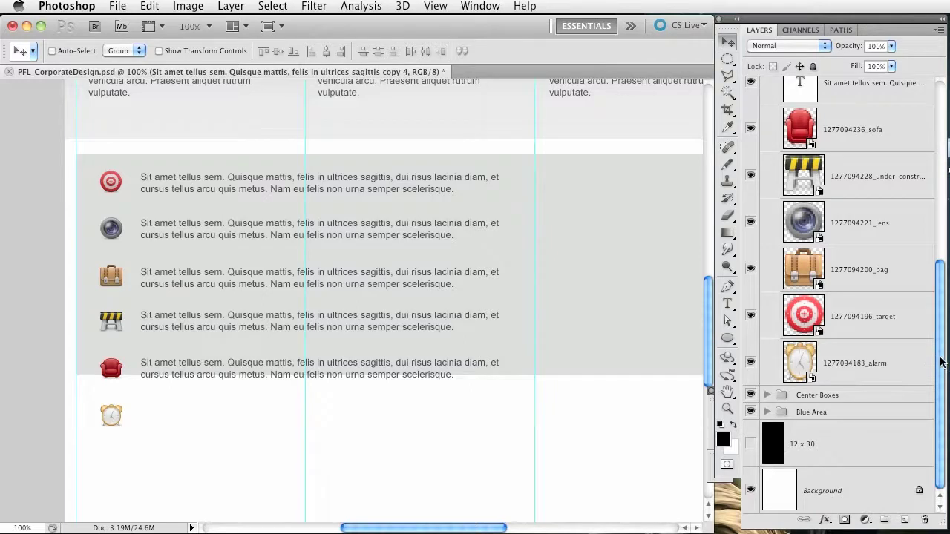
{"action": "left_click", "coordinate": [750, 395]}
{"action": "left_click", "coordinate": [750, 396]}
{"action": "scroll", "coordinate": [939, 382], "scroll_direction": "up", "scroll_amount": 10}
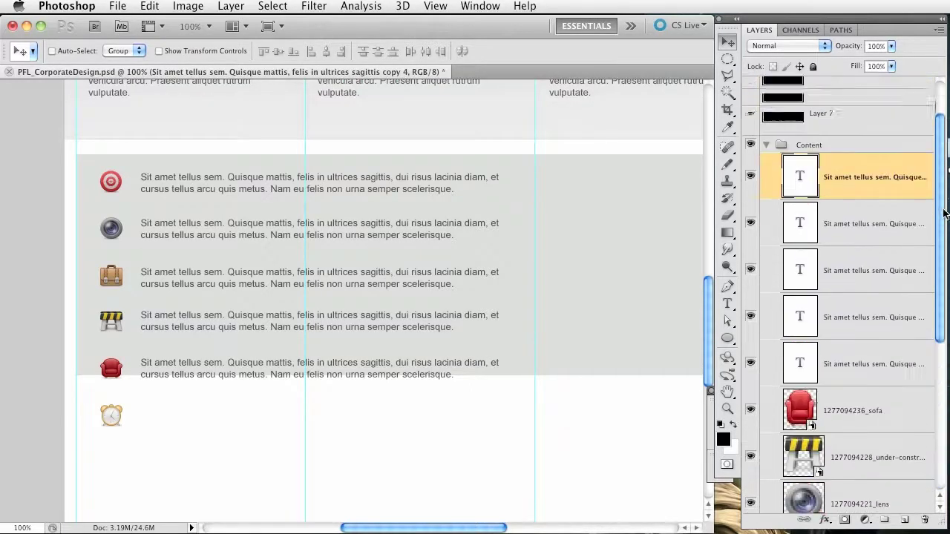
{"action": "left_click", "coordinate": [750, 164]}
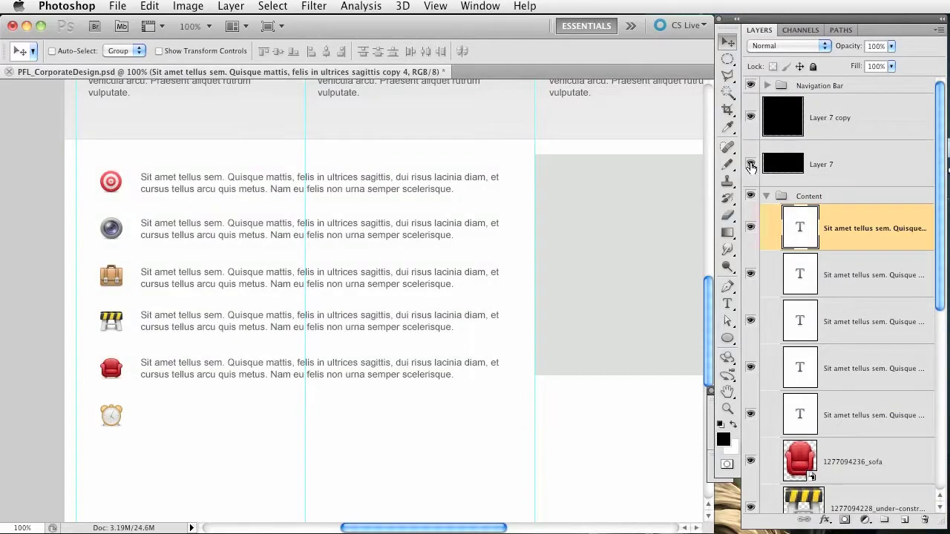
{"action": "left_click", "coordinate": [750, 165]}
Delete Layer 7, the wide grey band behind the icon rows.
{"action": "left_click_drag", "start_coordinate": [850, 167], "coordinate": [925, 519]}
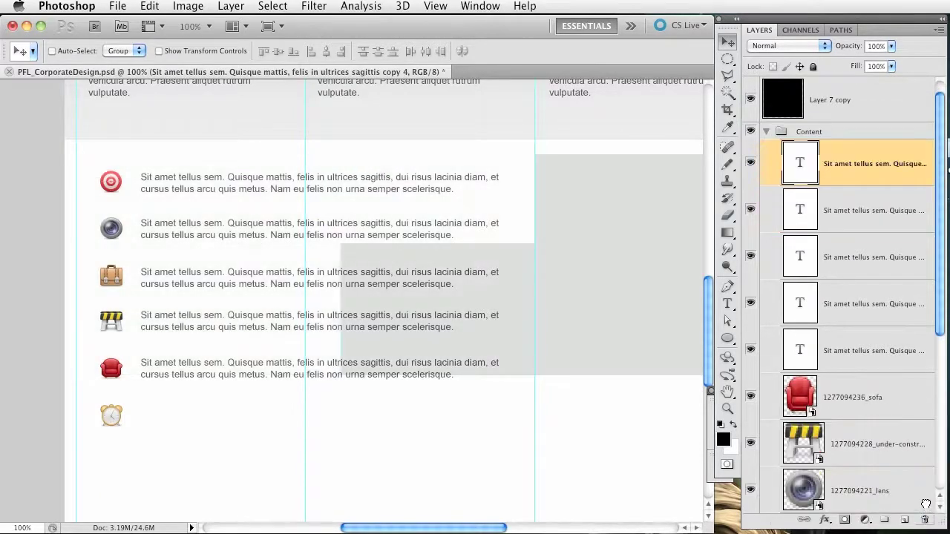
{"action": "scroll", "coordinate": [525, 256], "scroll_direction": "up", "scroll_amount": 5}
{"action": "scroll", "coordinate": [519, 267], "scroll_direction": "right", "scroll_amount": 5}
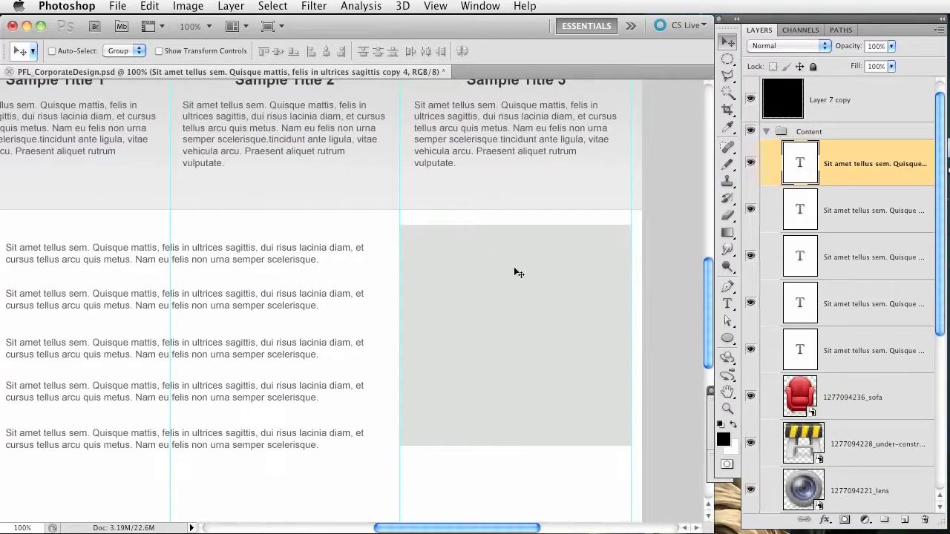
{"action": "scroll", "coordinate": [180, 297], "scroll_direction": "left", "scroll_amount": 5}
{"action": "scroll", "coordinate": [180, 297], "scroll_direction": "down", "scroll_amount": 2}
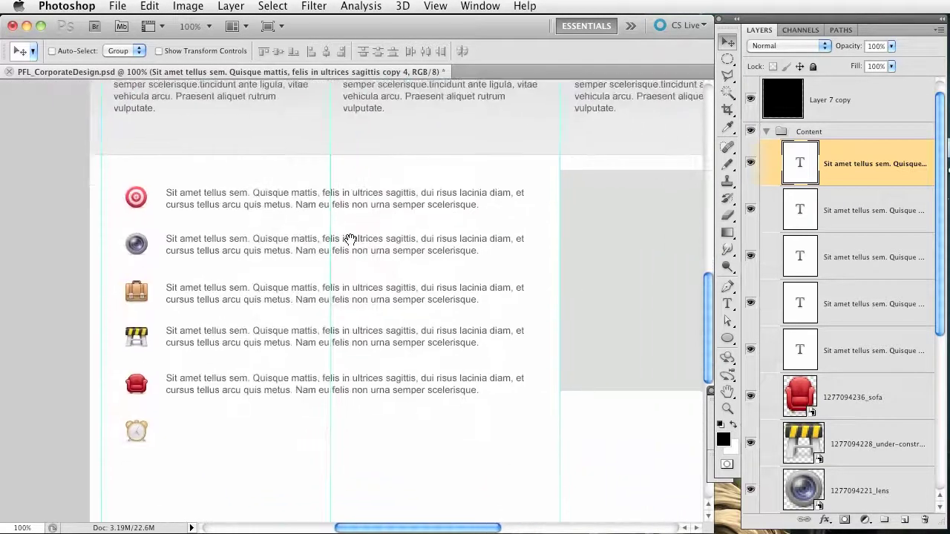
Duplicate a text row beside the alarm-clock icon and nudge it up into line.
{"action": "left_click_drag", "start_coordinate": [416, 201], "coordinate": [331, 329]}
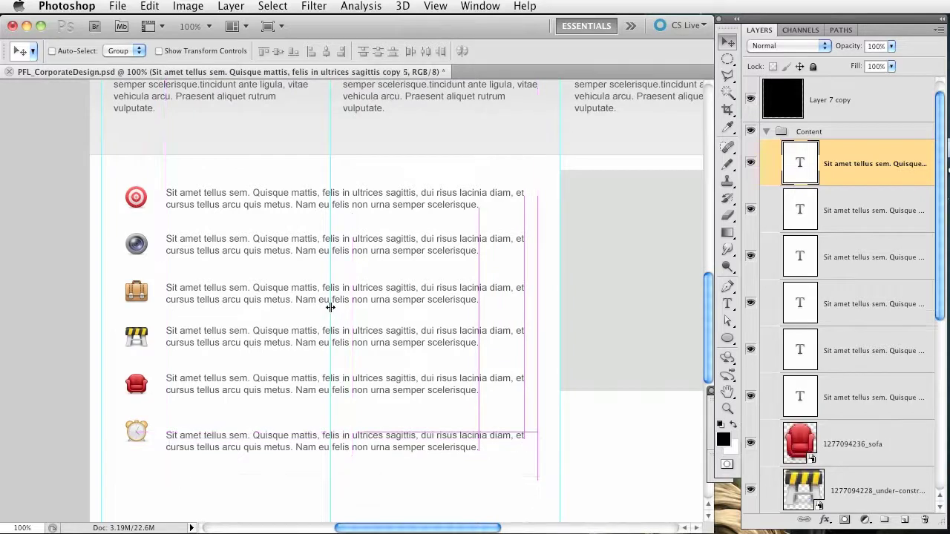
{"action": "key", "text": "Up"}
{"action": "key", "text": "Up"}
{"action": "key", "text": "Up"}
{"action": "key", "text": "Up"}
{"action": "key", "text": "Up"}
{"action": "key", "text": "Up"}
{"action": "key", "text": "Up"}
{"action": "key", "text": "Up"}
{"action": "key", "text": "Up"}
{"action": "key", "text": "Up"}
{"action": "key", "text": "Up"}
{"action": "key", "text": "Up"}
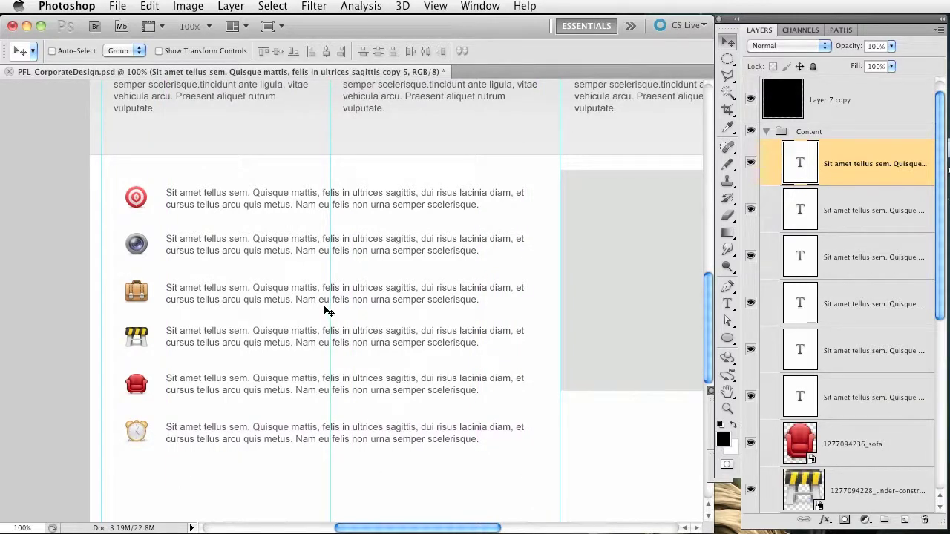
{"action": "key", "text": "Up"}
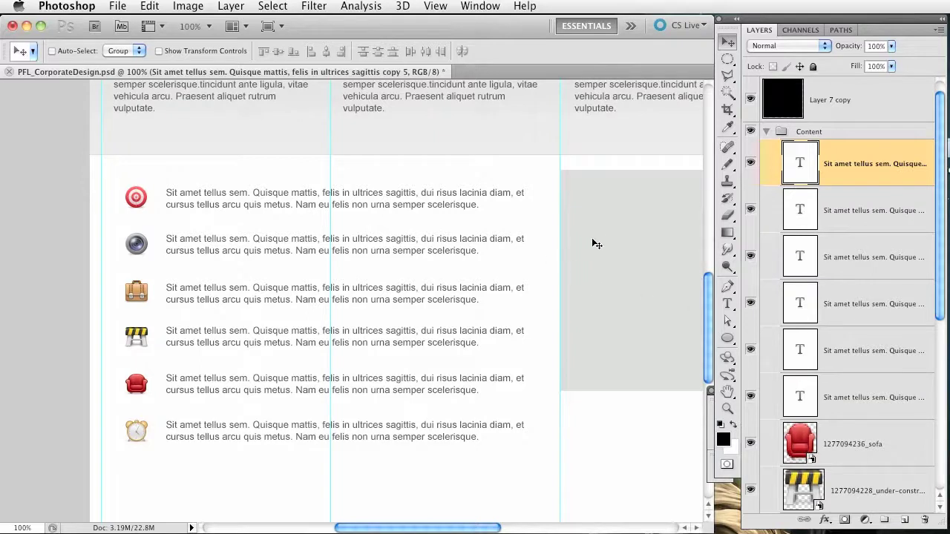
Select the text layers, then pick the grey box layer Layer 7 copy.
{"action": "left_click", "coordinate": [833, 394], "text": "shift"}
{"action": "left_click", "coordinate": [728, 304]}
{"action": "left_click", "coordinate": [872, 169]}
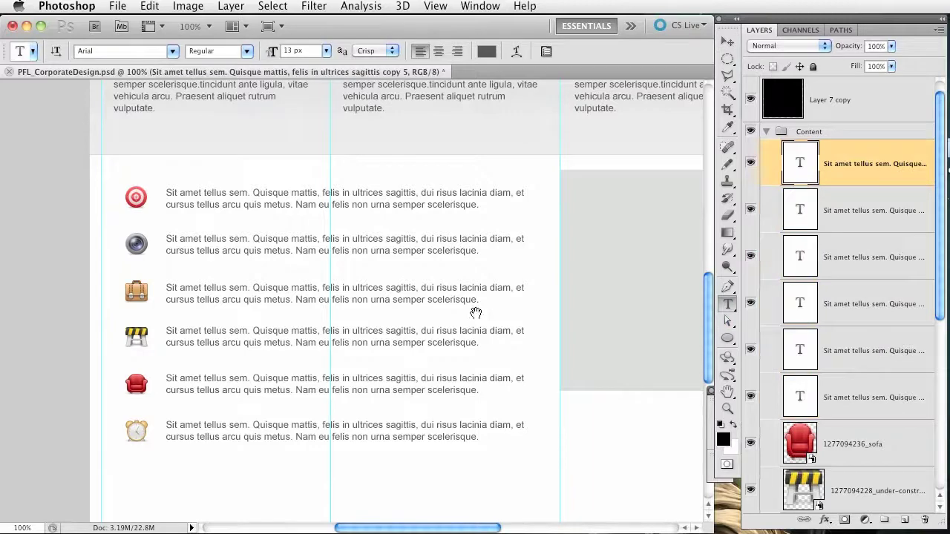
{"action": "left_click_drag", "start_coordinate": [475, 312], "coordinate": [342, 294]}
{"action": "left_click", "coordinate": [853, 108]}
Free-transform Layer 7 copy to 116.95% height, extending its bottom to the alarm-clock row.
{"action": "left_click", "coordinate": [750, 100]}
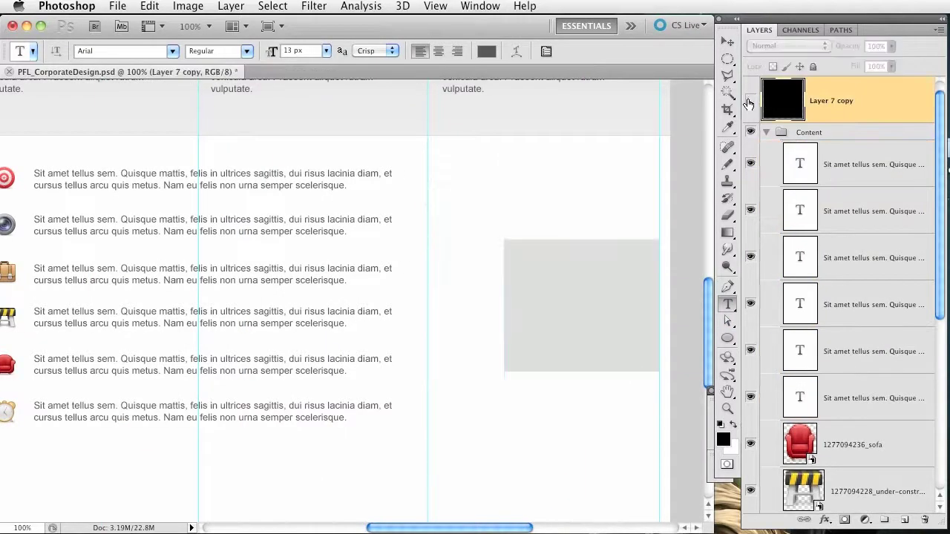
{"action": "left_click", "coordinate": [749, 101]}
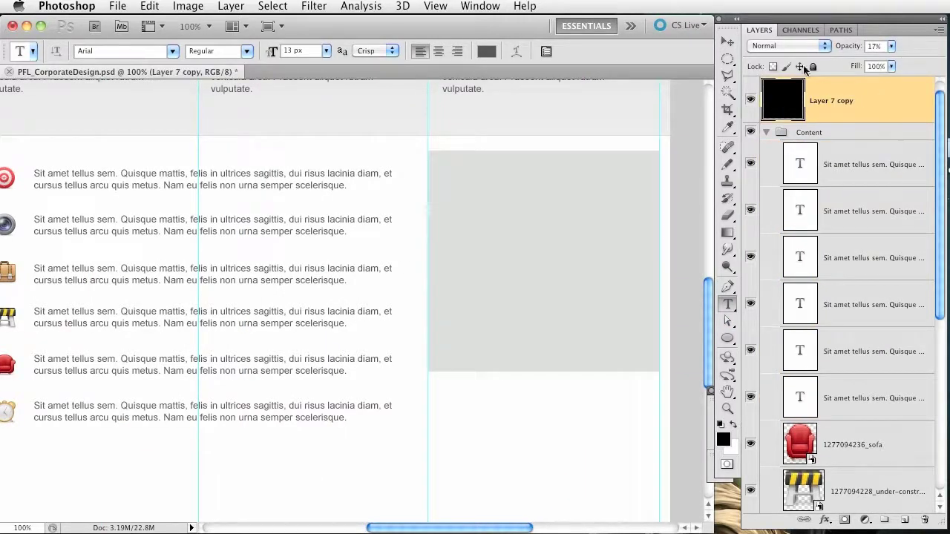
{"action": "left_click", "coordinate": [727, 41]}
{"action": "key", "text": "ctrl+t"}
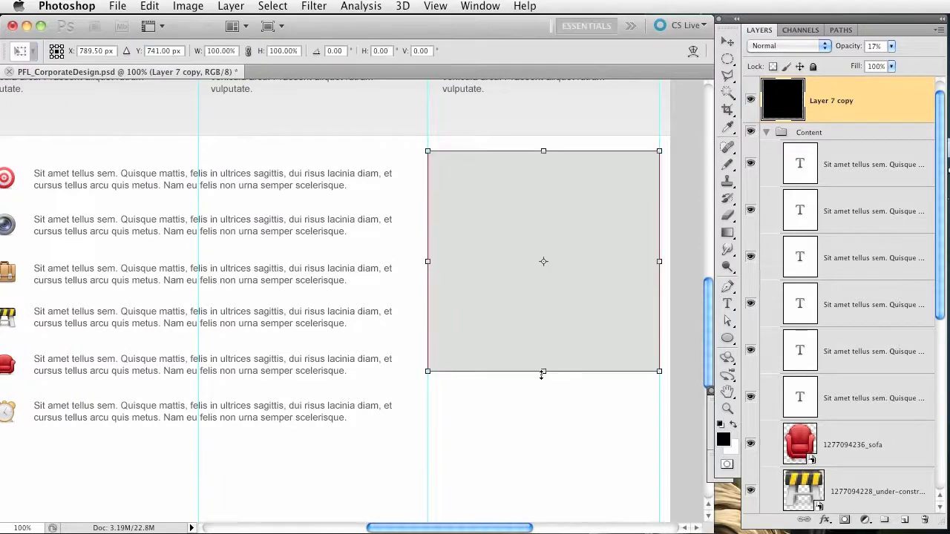
{"action": "left_click_drag", "start_coordinate": [543, 372], "coordinate": [544, 427]}
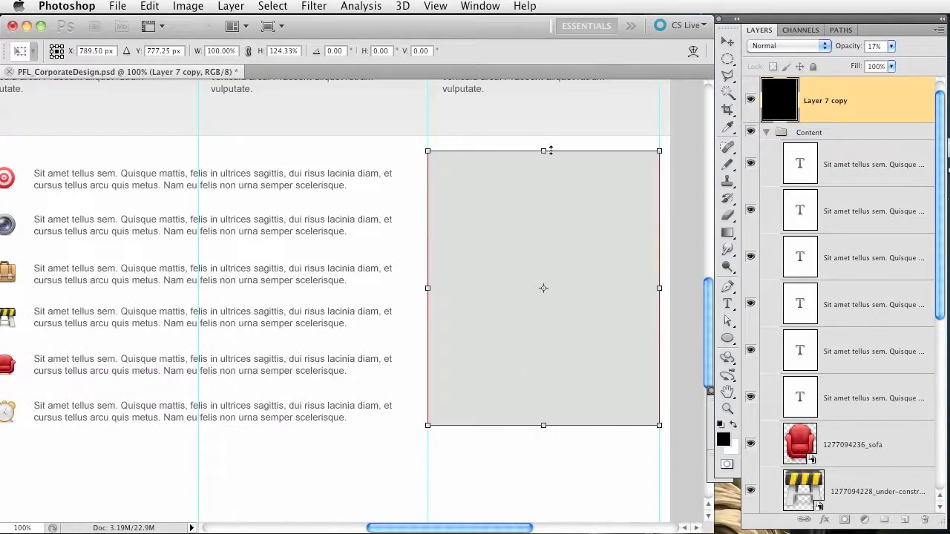
{"action": "left_click_drag", "start_coordinate": [550, 151], "coordinate": [542, 168]}
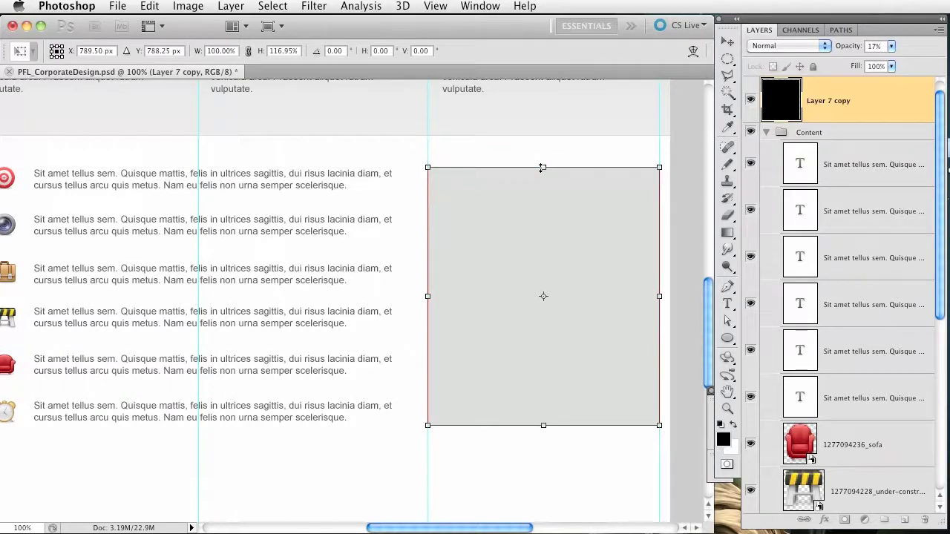
{"action": "key", "text": "Return"}
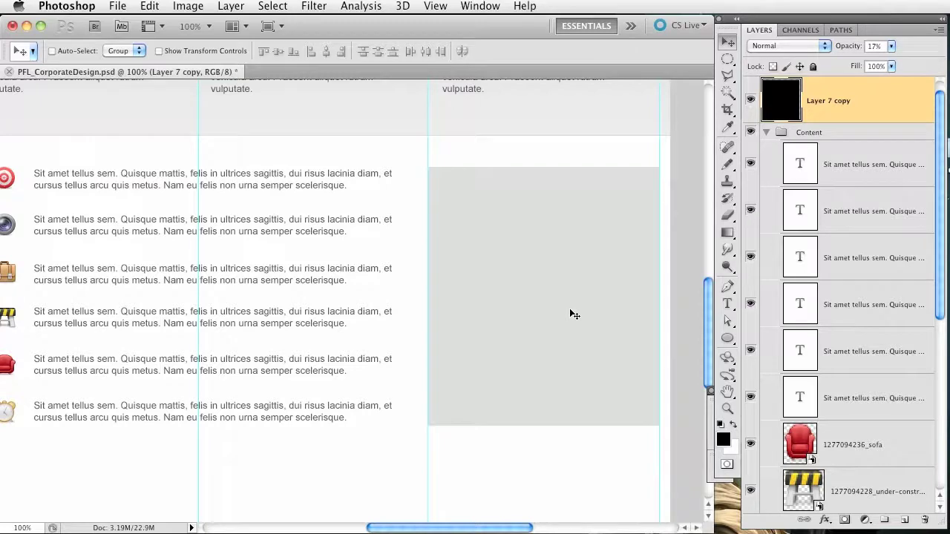
{"action": "left_click_drag", "start_coordinate": [291, 266], "coordinate": [373, 267]}
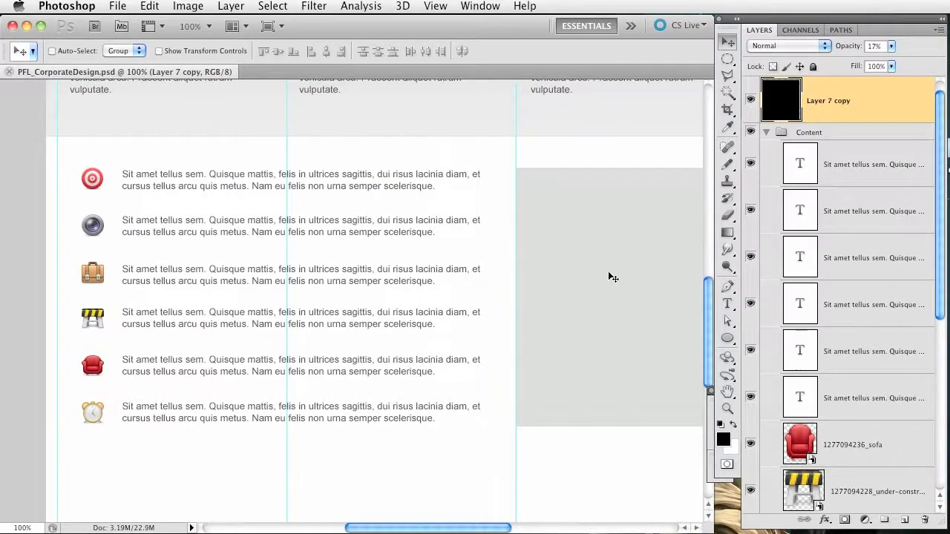
Review the header and sample titles, then return to 100% zoom.
{"action": "left_click_drag", "start_coordinate": [609, 267], "coordinate": [499, 270]}
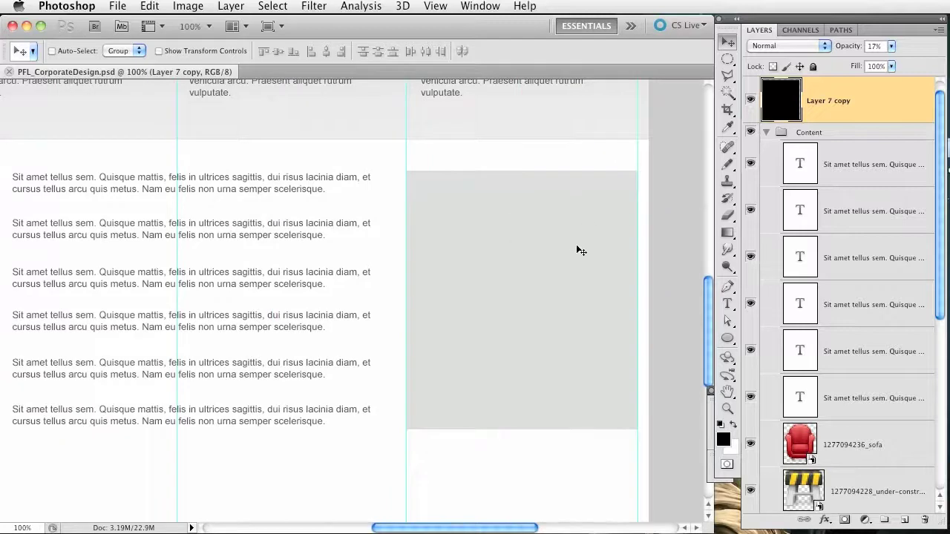
{"action": "left_click_drag", "start_coordinate": [324, 236], "coordinate": [371, 369]}
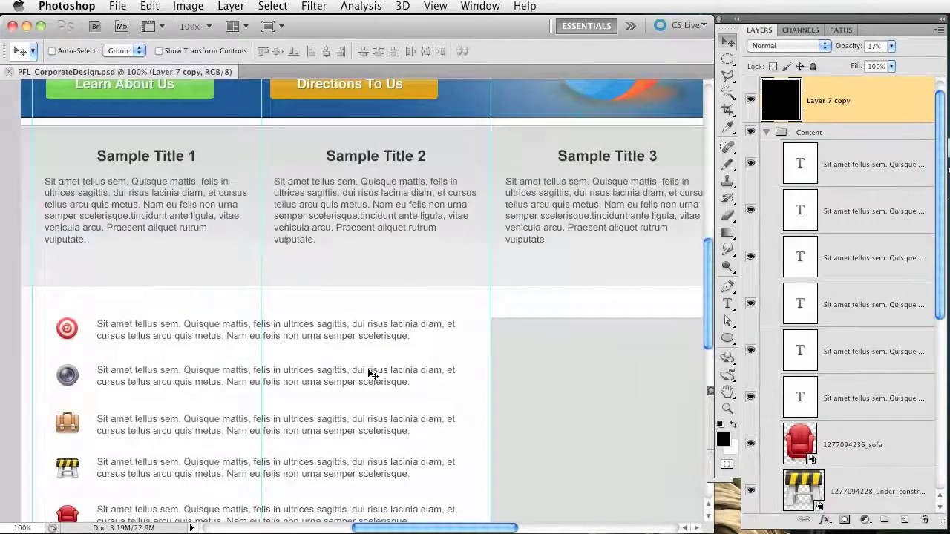
{"action": "key", "text": "super+minus"}
{"action": "left_click_drag", "start_coordinate": [380, 206], "coordinate": [380, 299]}
{"action": "key", "text": "super+plus"}
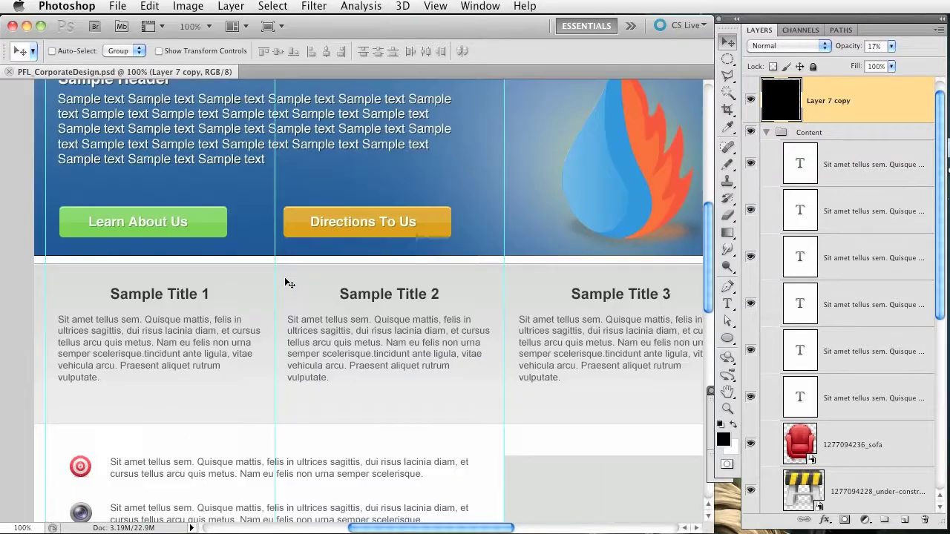
{"action": "scroll", "coordinate": [277, 282], "scroll_direction": "left", "scroll_amount": 5}
{"action": "scroll", "coordinate": [278, 282], "scroll_direction": "up", "scroll_amount": 2}
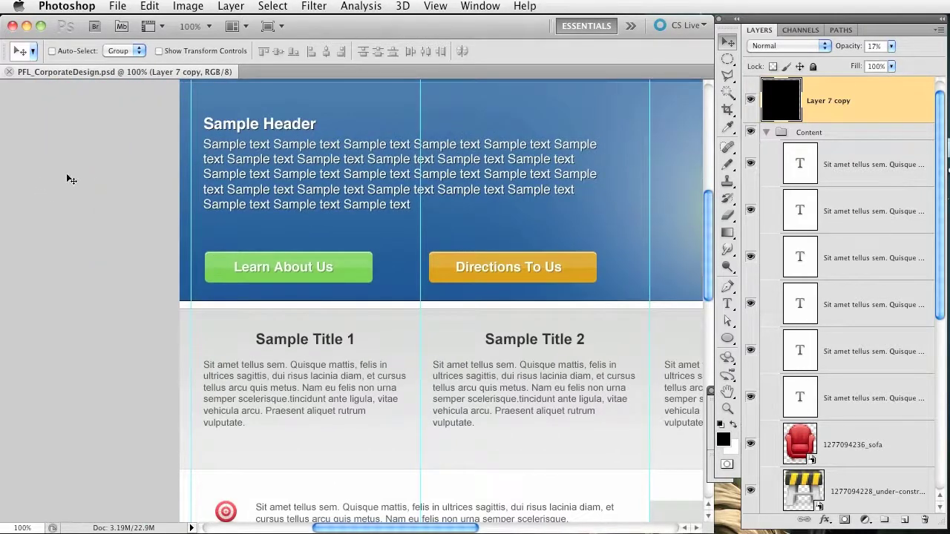
Show the rulers and pull a vertical guide from the left ruler onto the page.
{"action": "key", "text": "super+r"}
{"action": "mouse_move", "coordinate": [7, 189]}
{"action": "left_mouse_down"}
{"action": "mouse_move", "coordinate": [63, 205]}
{"action": "mouse_move", "coordinate": [203, 208]}
{"action": "mouse_move", "coordinate": [204, 215]}
{"action": "mouse_move", "coordinate": [3, 210]}
{"action": "mouse_move", "coordinate": [674, 259]}
{"action": "mouse_move", "coordinate": [601, 240]}
{"action": "mouse_move", "coordinate": [3, 201]}
{"action": "left_mouse_up"}
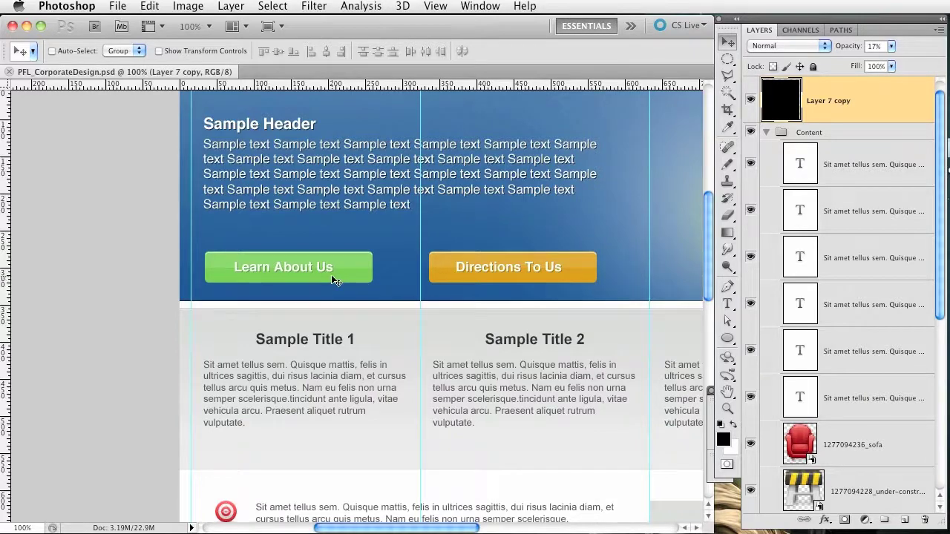
{"action": "left_click_drag", "start_coordinate": [561, 447], "coordinate": [429, 272]}
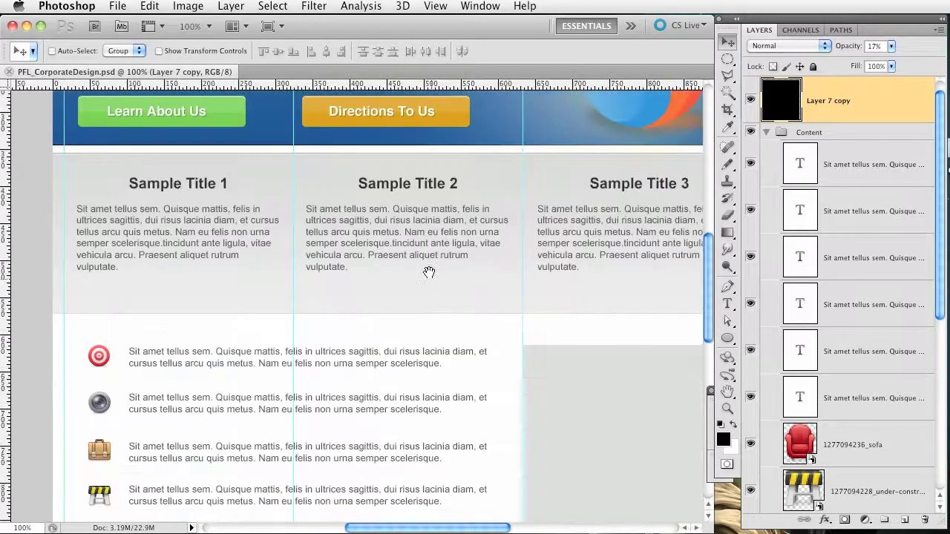